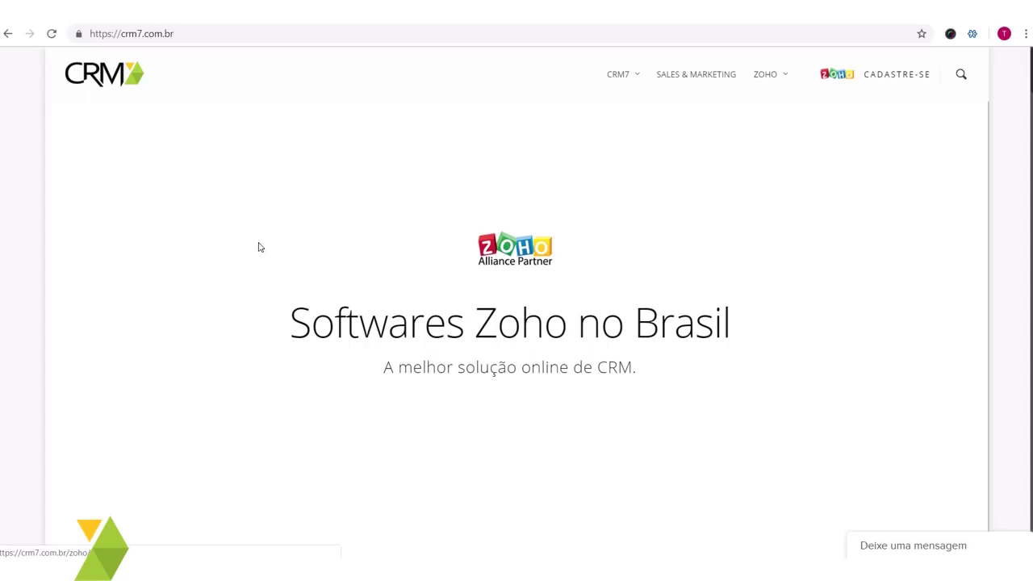
- Leave the CRM7 site and go to projects.zoho.com in Chrome
left_click(149, 35)
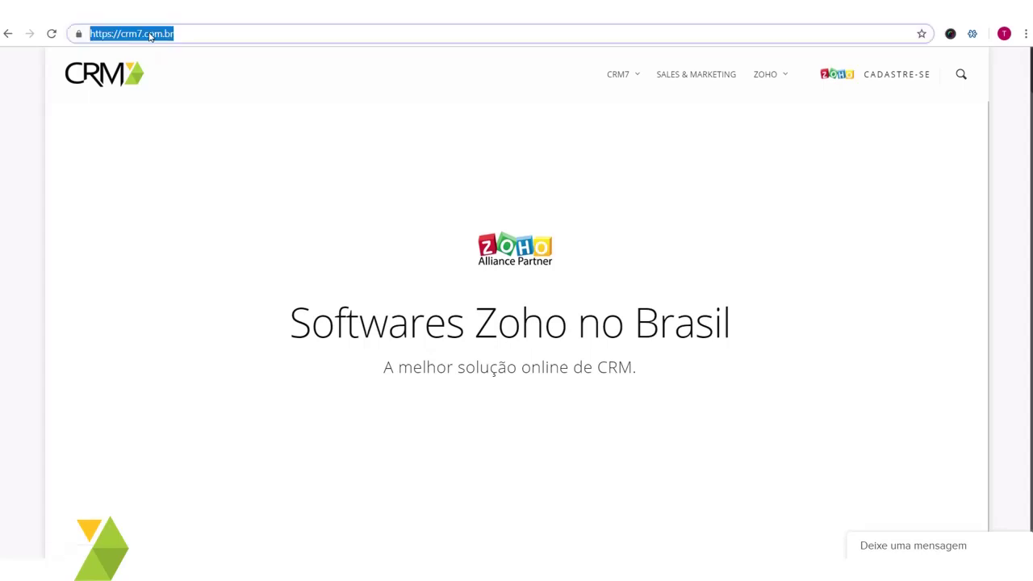
type("projects.zoho.com")
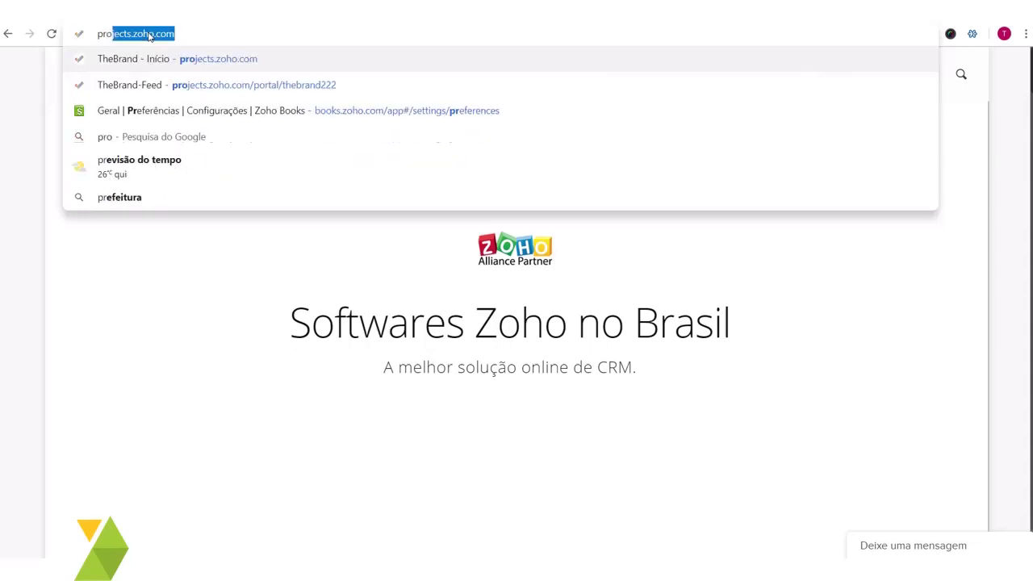
key("Right")
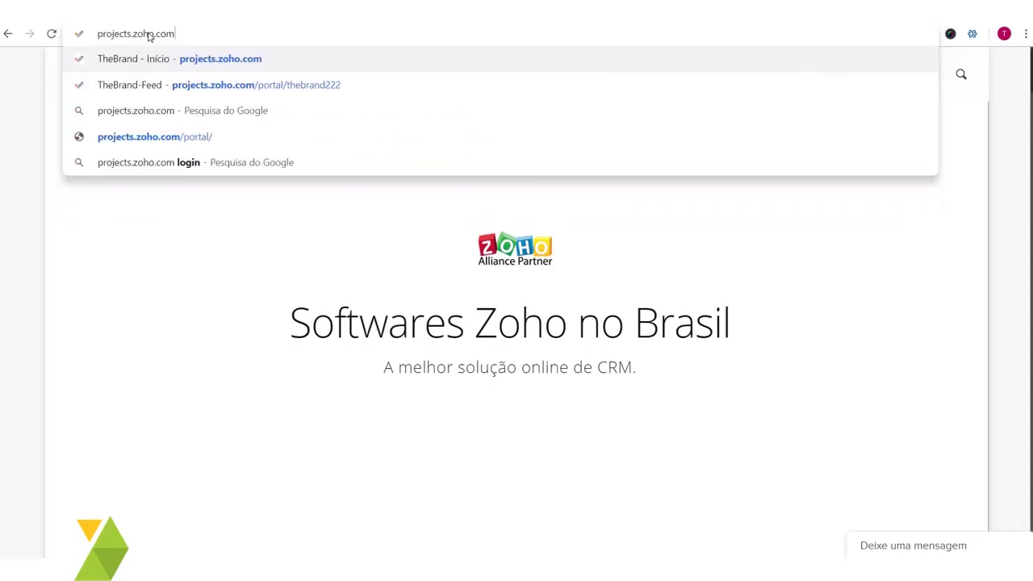
key("Return")
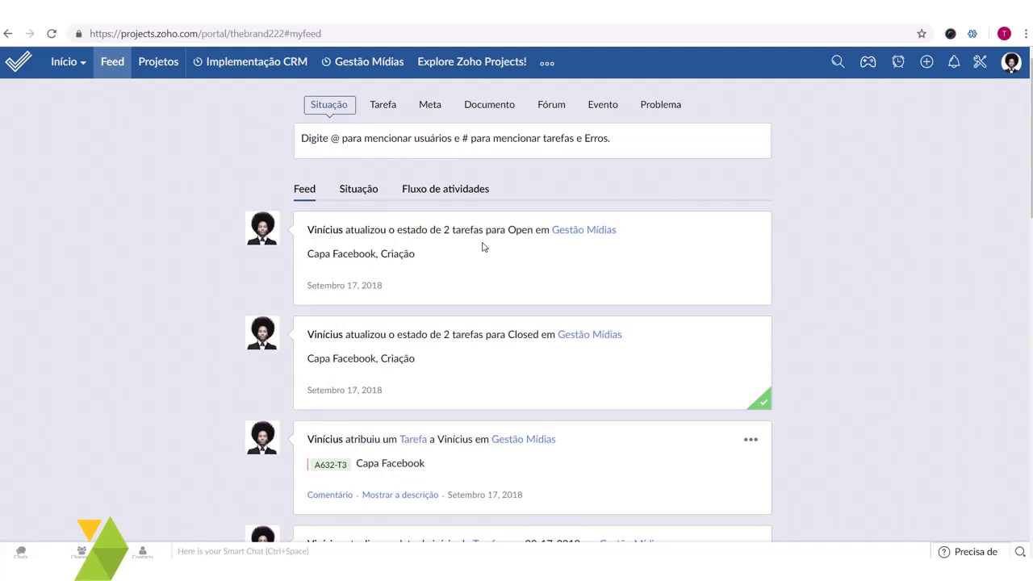
- Open the Projetos list and filter it to Ativo status only
left_click(159, 64)
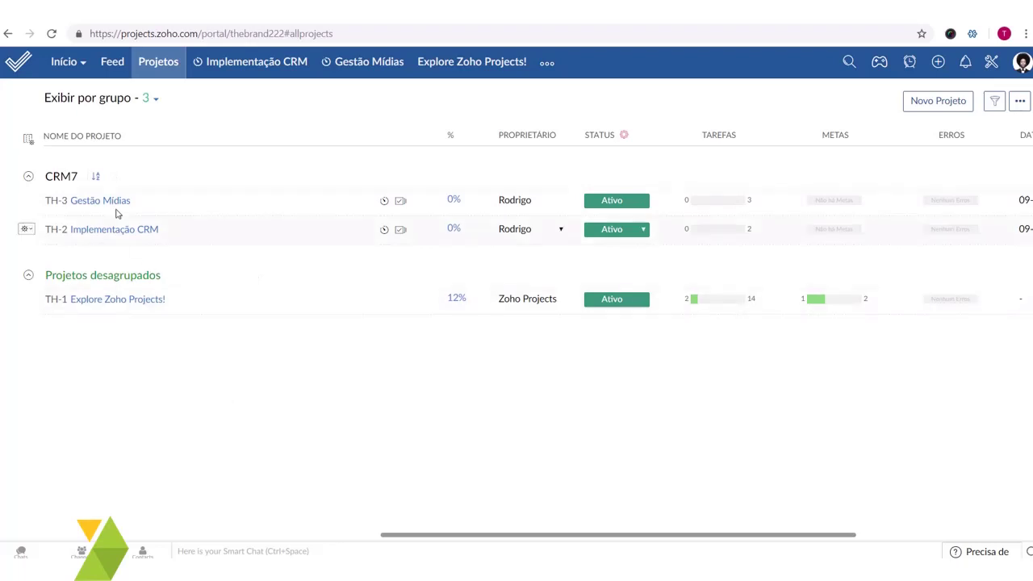
left_click(121, 103)
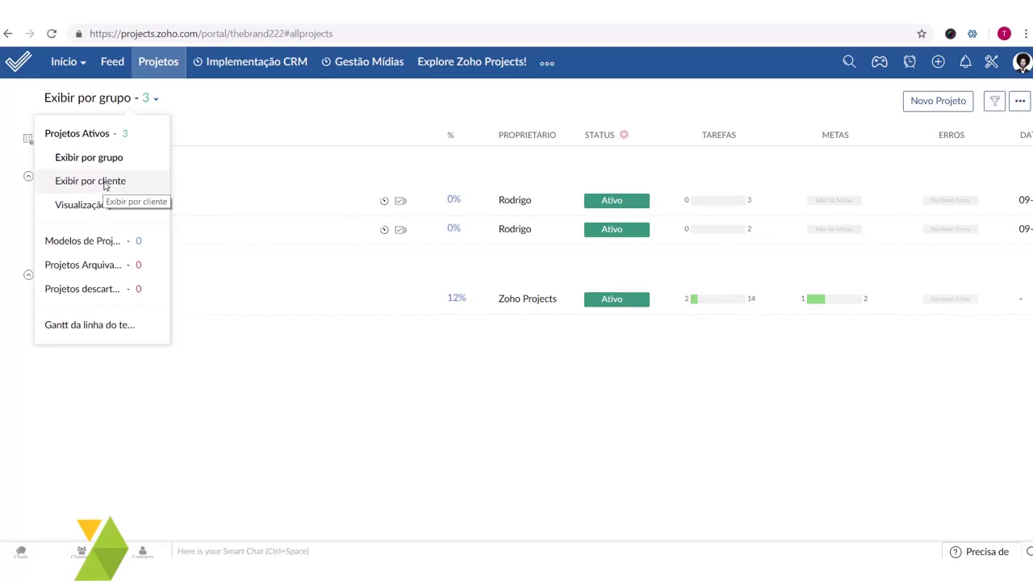
left_click(230, 391)
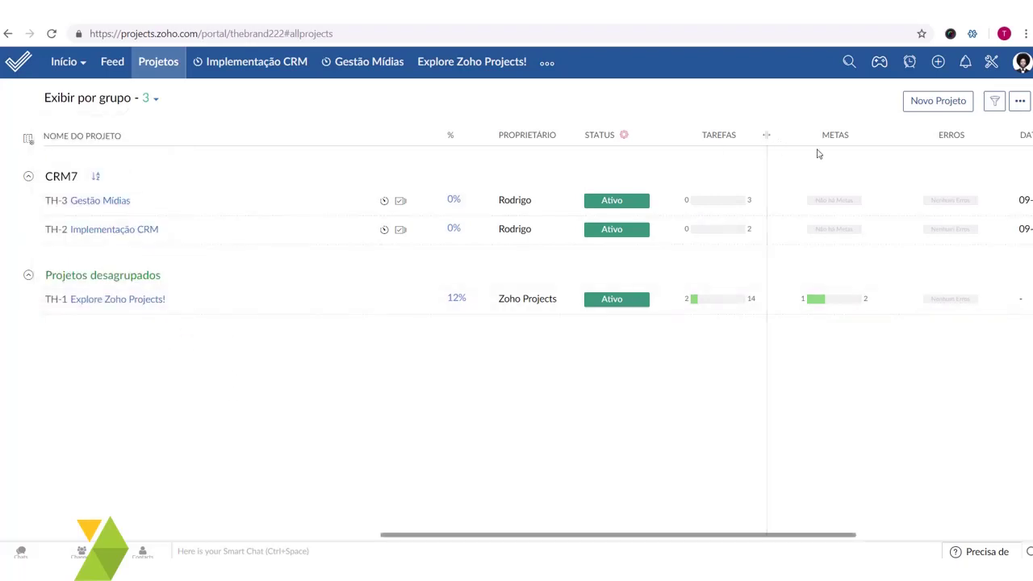
left_click(995, 102)
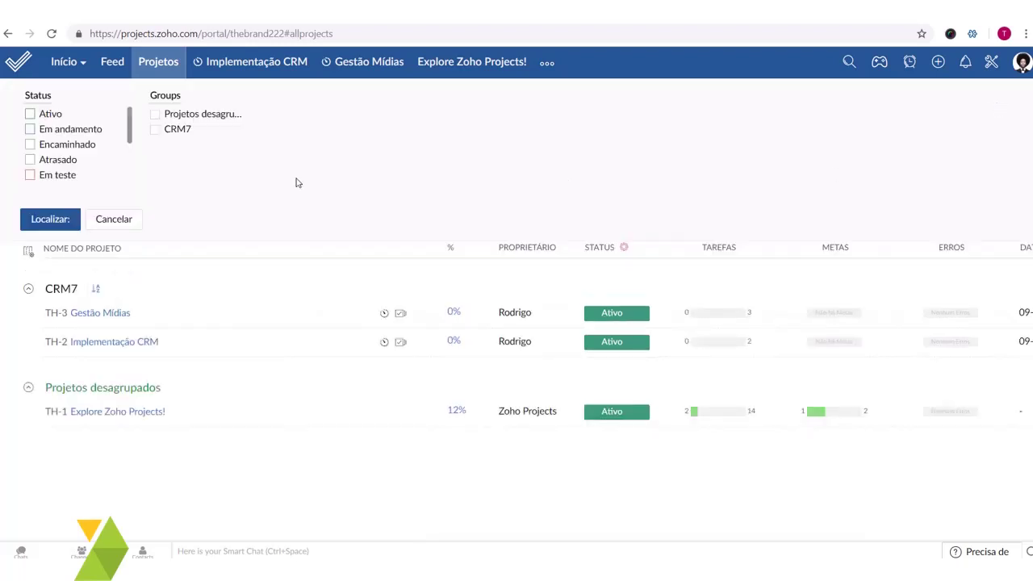
left_click(29, 114)
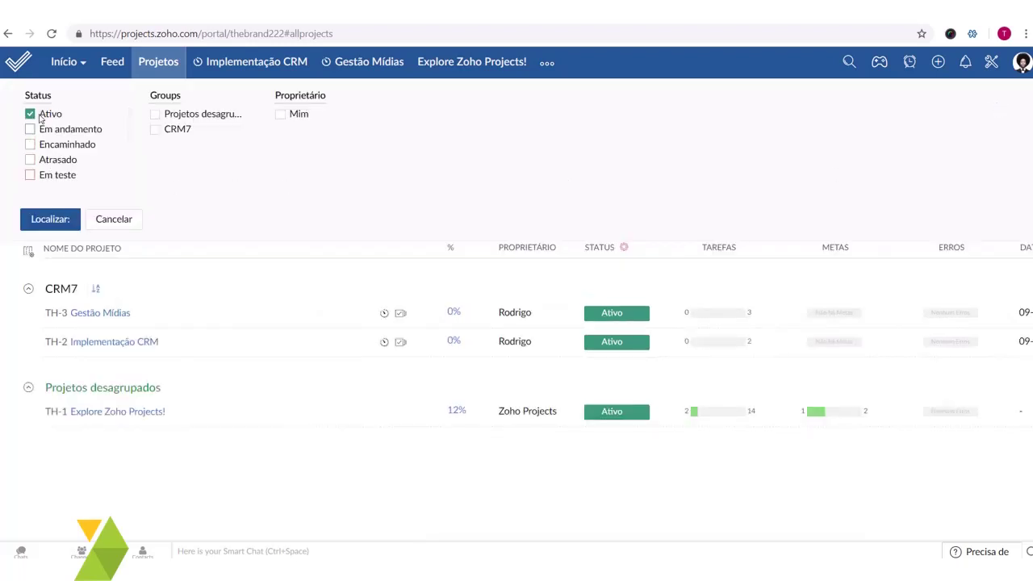
left_click(50, 219)
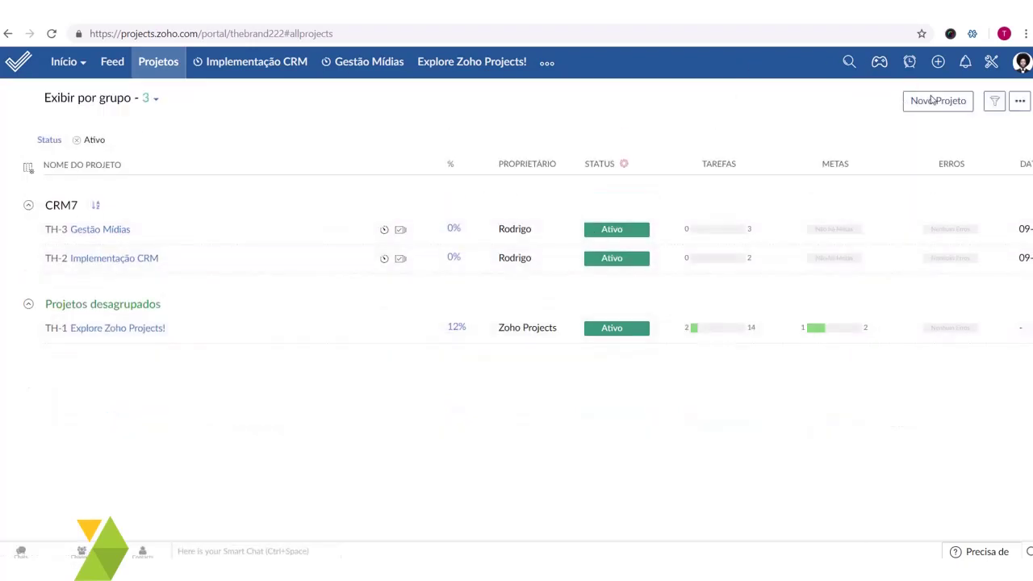
left_click(995, 102)
left_click(113, 219)
- Start a new project titled 'Implementação Zoho', keeping the current owner and no template
left_click(945, 106)
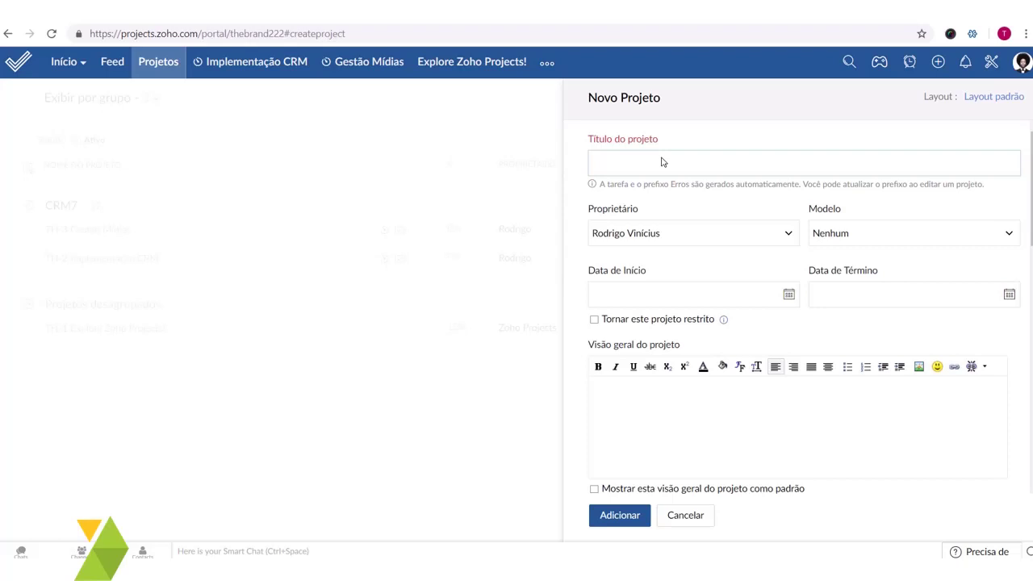
type("Implementação Zoho")
left_click(690, 232)
left_click(685, 274)
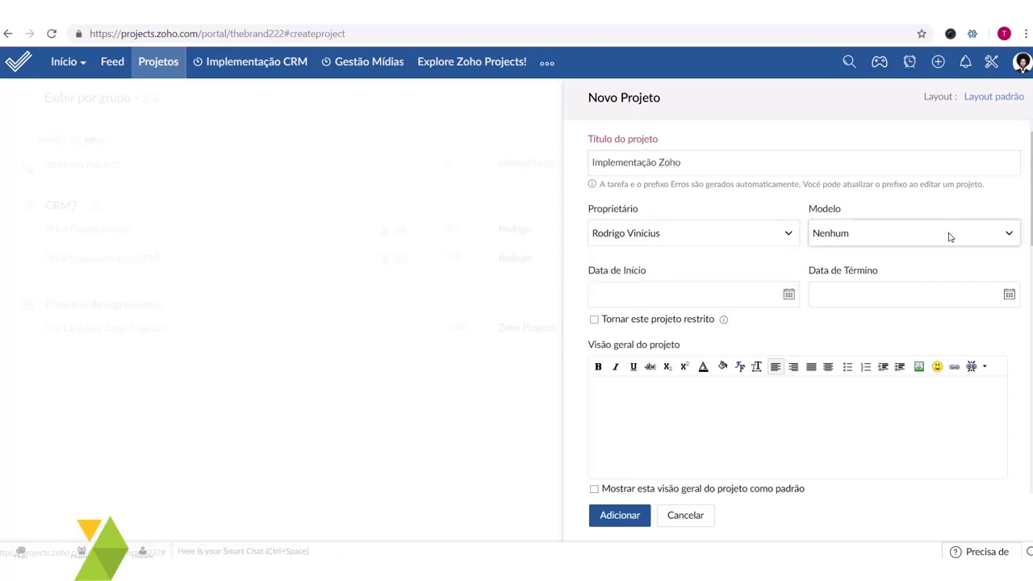
left_click(950, 234)
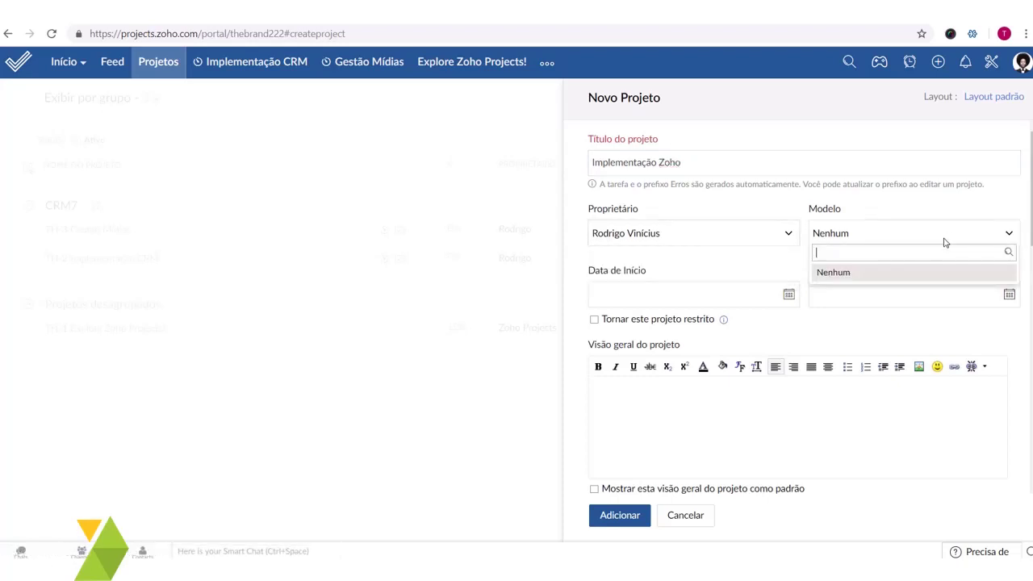
left_click(860, 274)
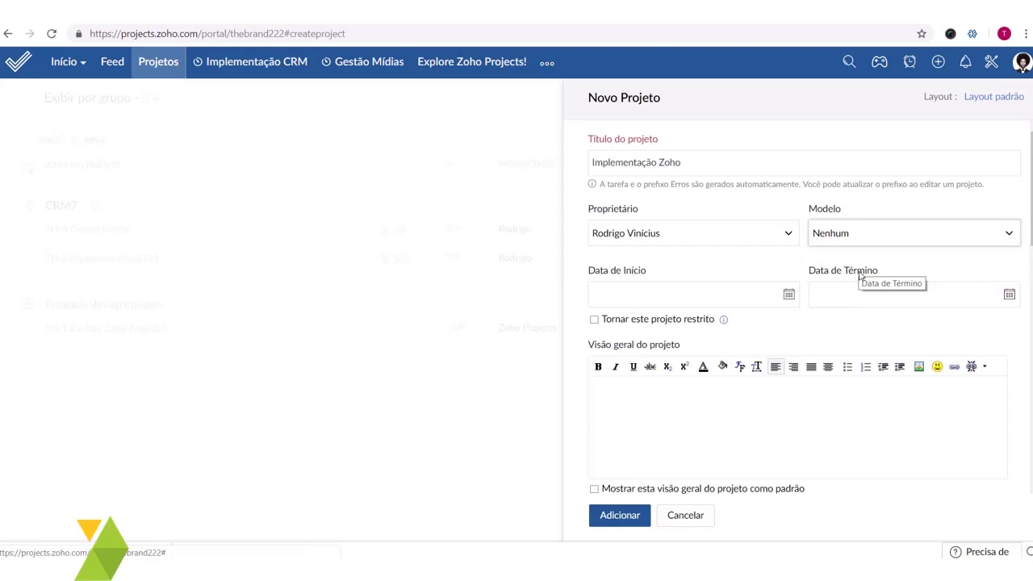
- Set the project to run from 02-14-2019 to 05-23-2019
left_click(712, 299)
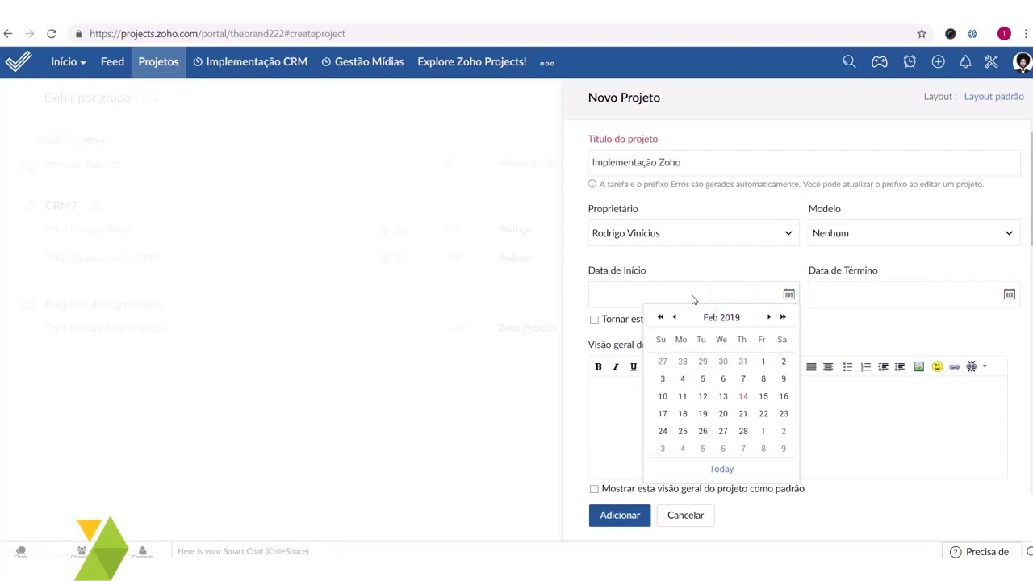
left_click(743, 396)
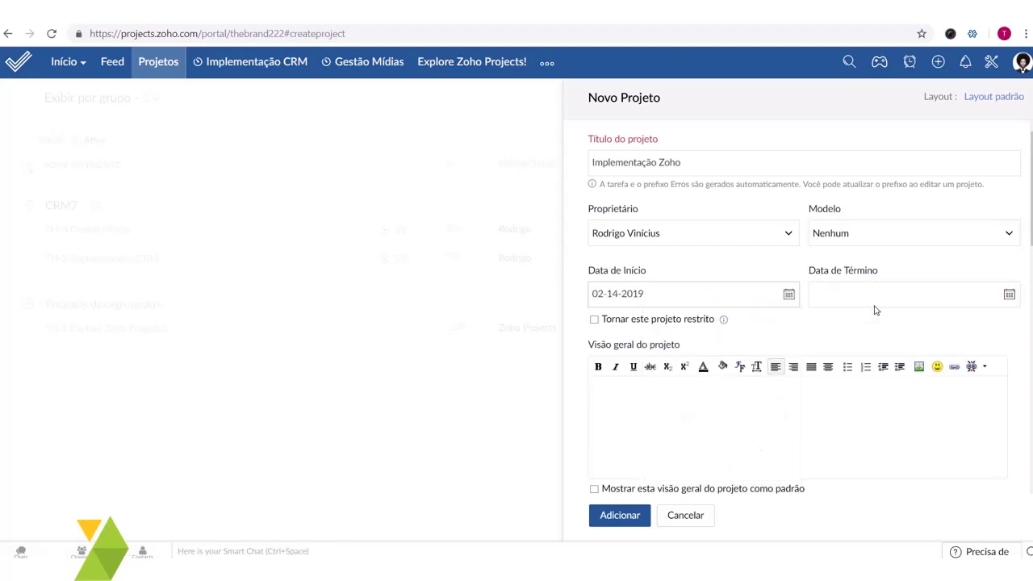
left_click(1008, 295)
left_click(989, 318)
left_click(990, 319)
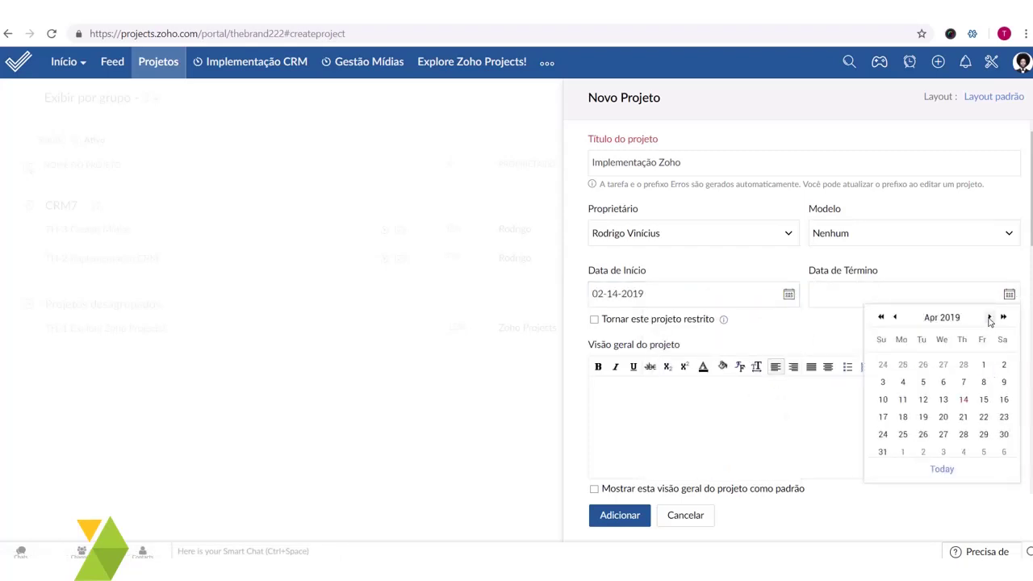
left_click(989, 319)
left_click(965, 414)
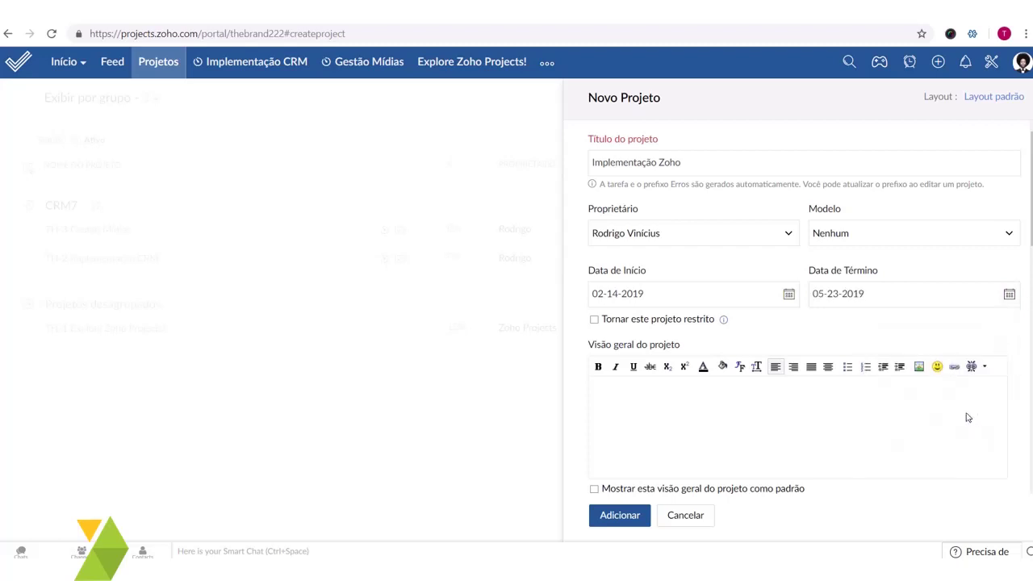
left_click(786, 422)
scroll(731, 385, "down", 2)
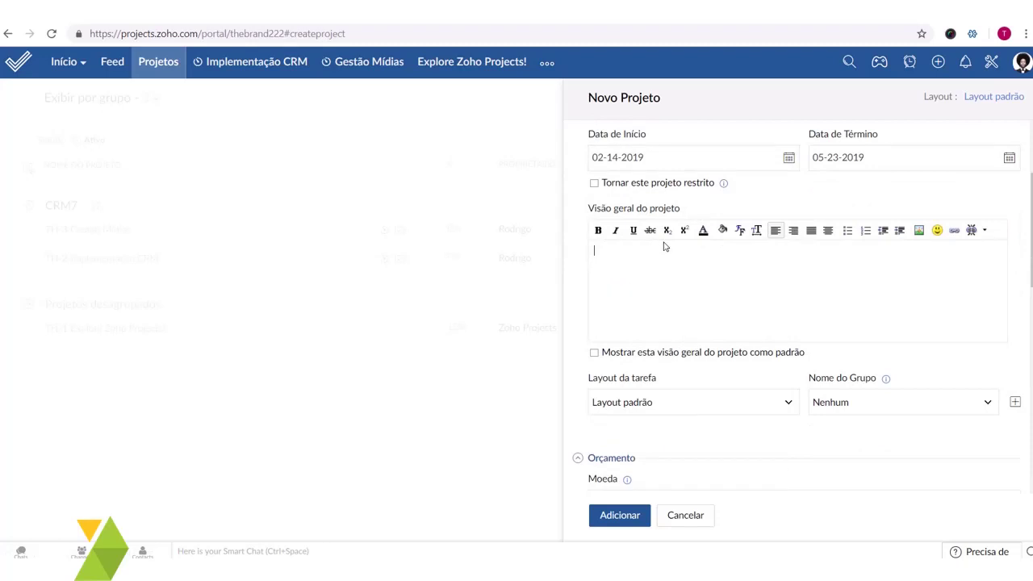
- Assign the new project to the existing CRM7 group
scroll(687, 265, "down", 2)
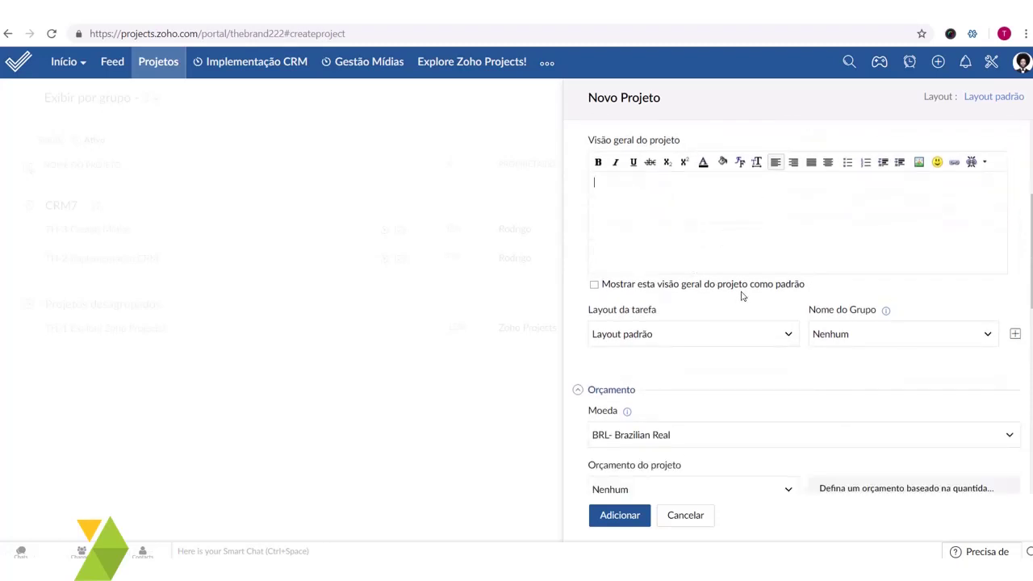
scroll(732, 281, "down", 4)
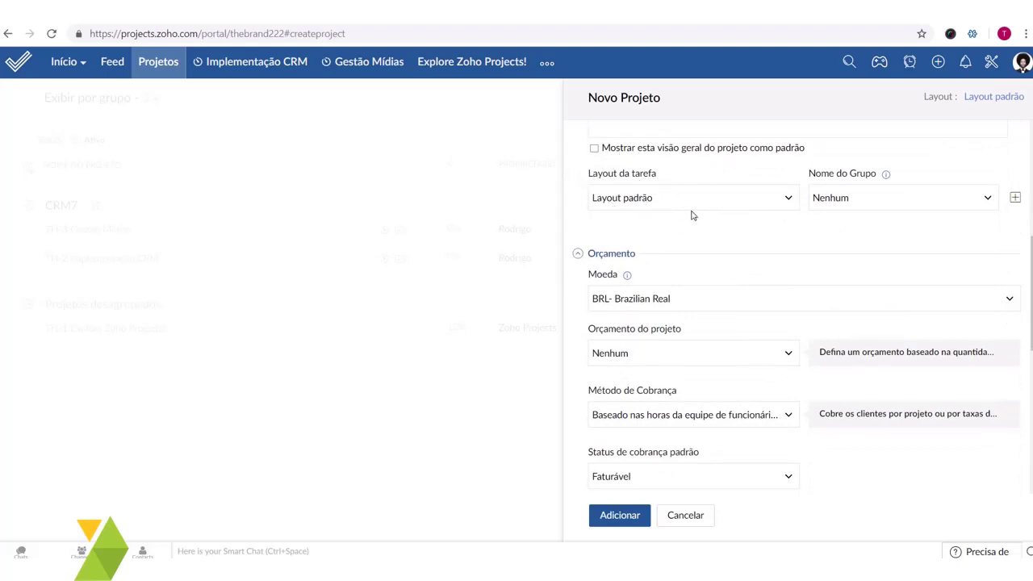
scroll(690, 214, "up", 2)
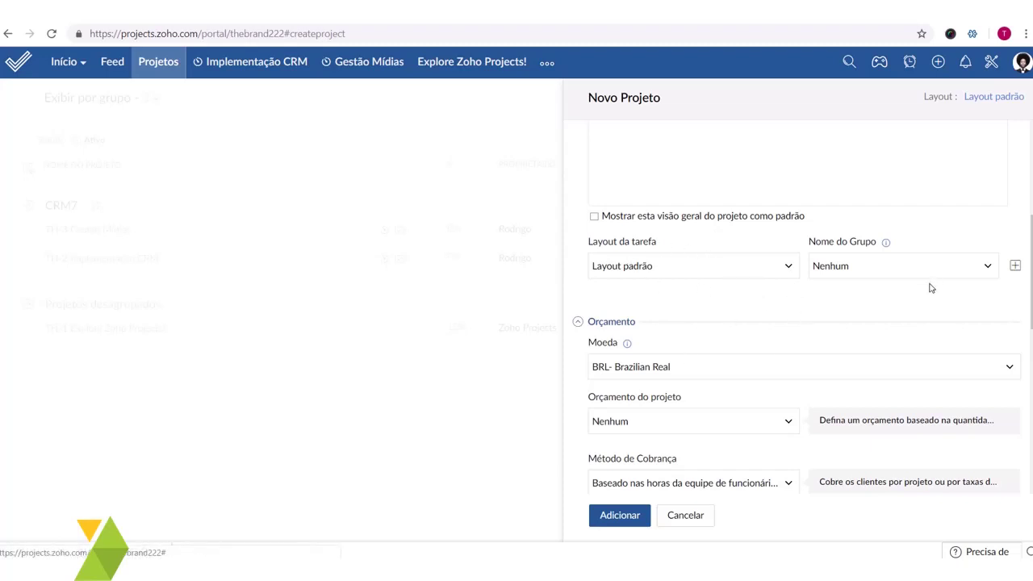
left_click(890, 267)
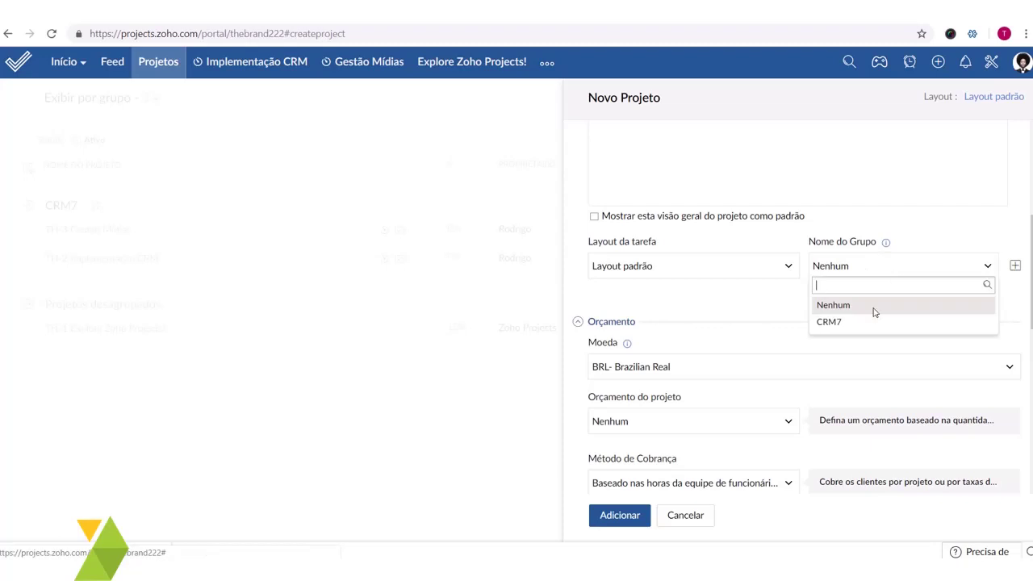
left_click(1015, 265)
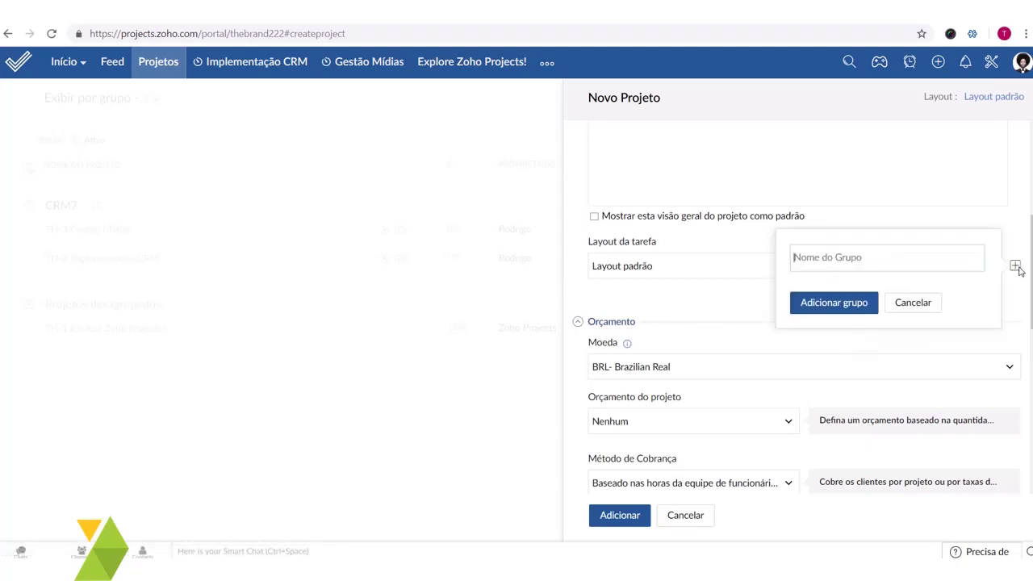
left_click(915, 303)
left_click(924, 273)
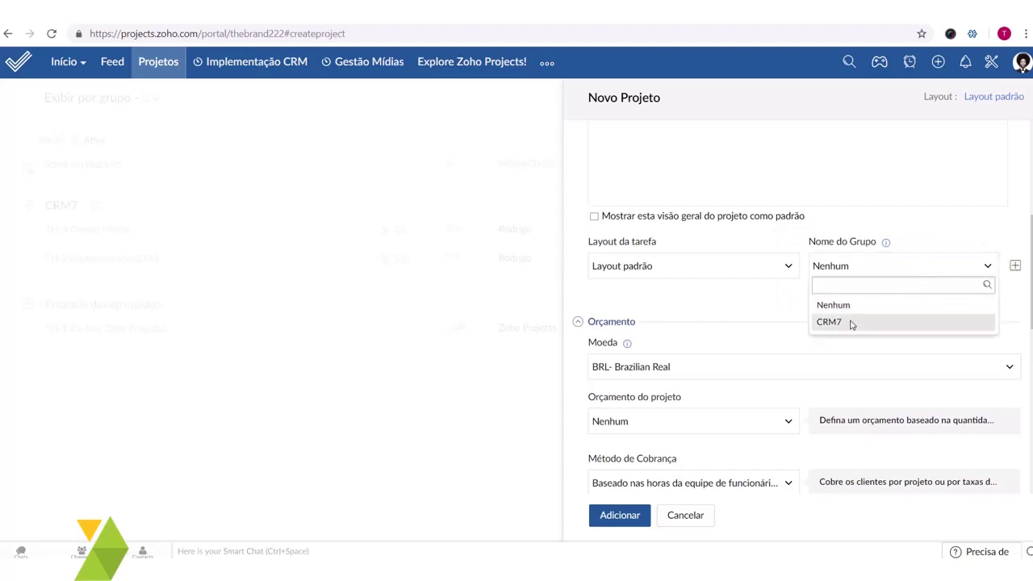
left_click(848, 322)
scroll(856, 242, "down", 3)
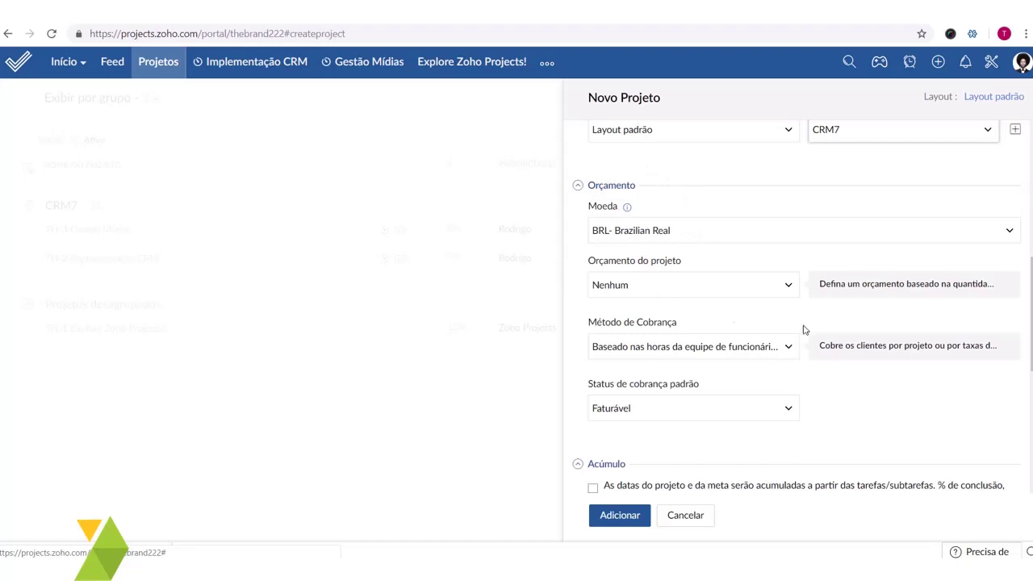
- Set an hours-based budget of 20 hours and billing 'Baseado nas horas do projeto'
left_click(702, 291)
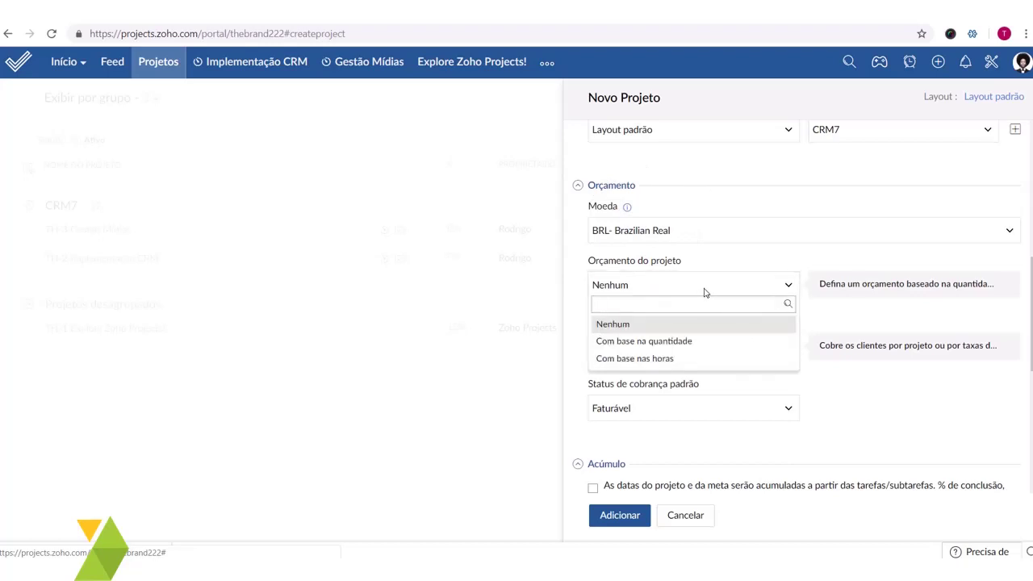
left_click(702, 367)
left_click(860, 285)
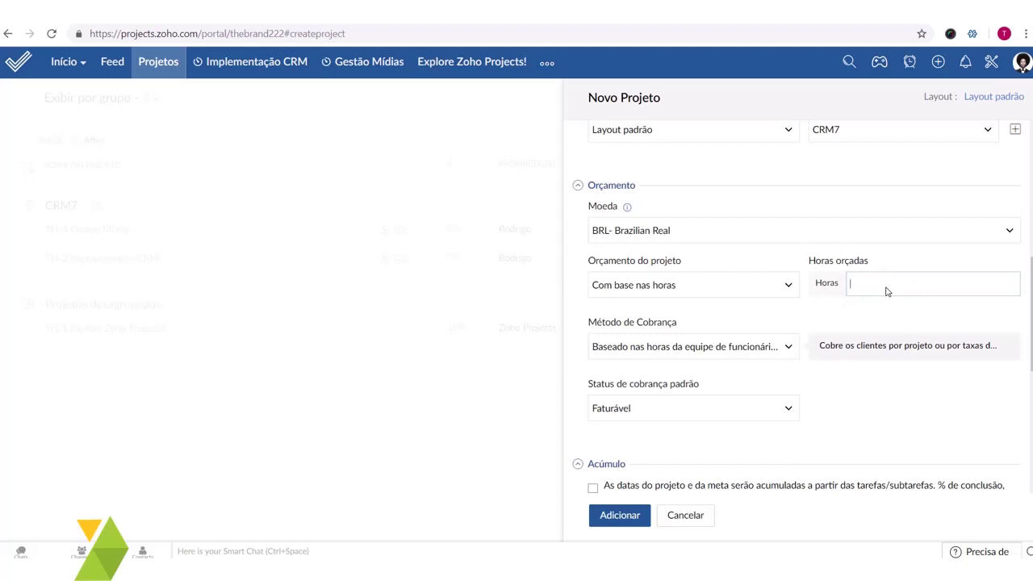
type("20")
left_click(732, 350)
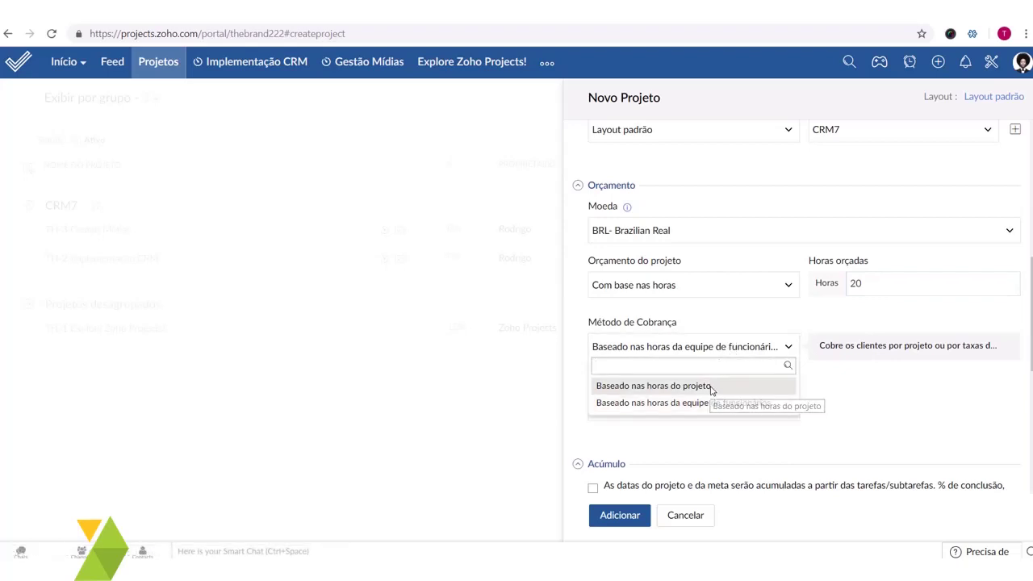
left_click(711, 387)
left_click(941, 350)
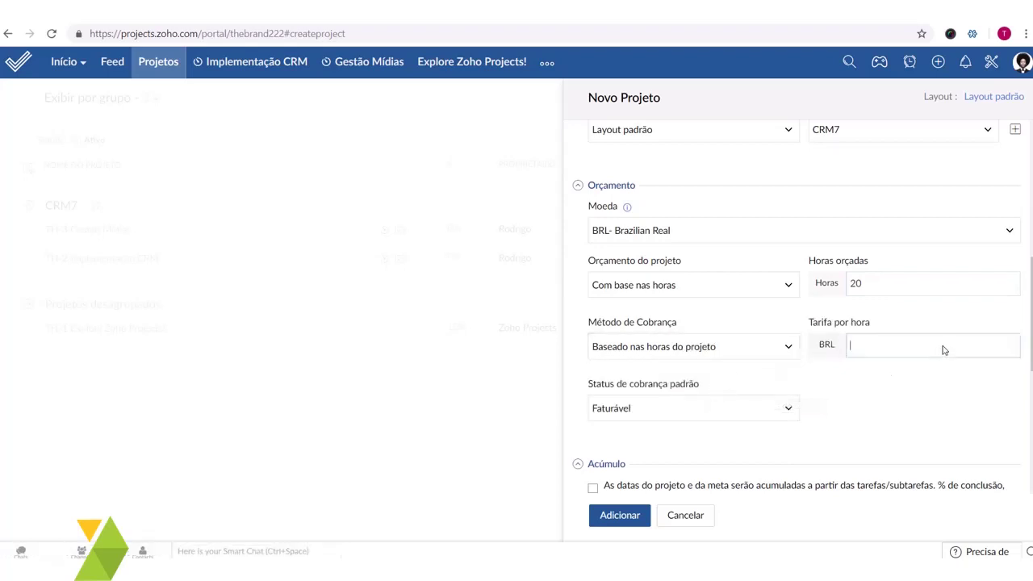
- Enter an hourly rate of 60 BRL and review the remaining project settings
type("60")
scroll(851, 279, "down", 3)
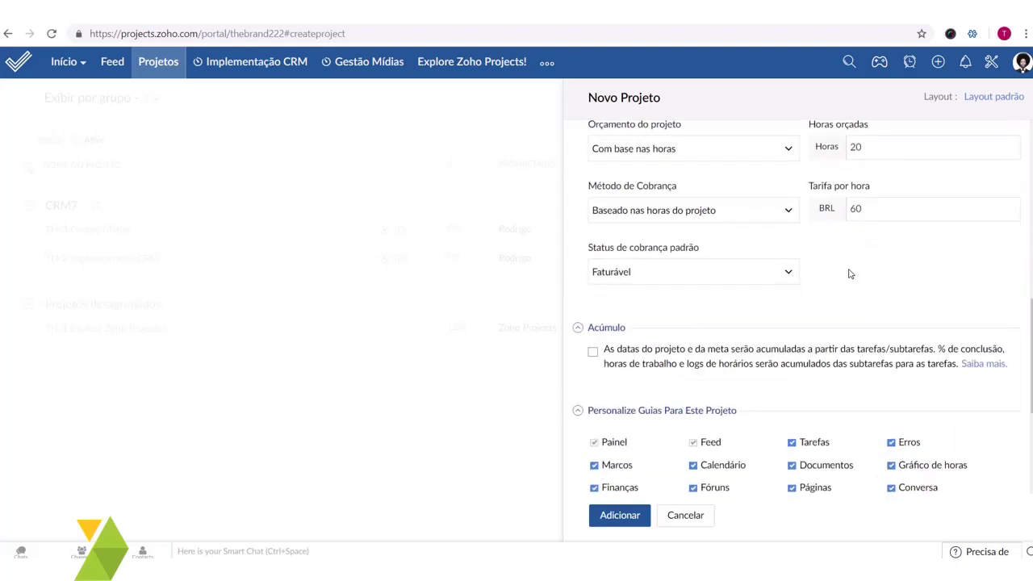
scroll(816, 293, "down", 1)
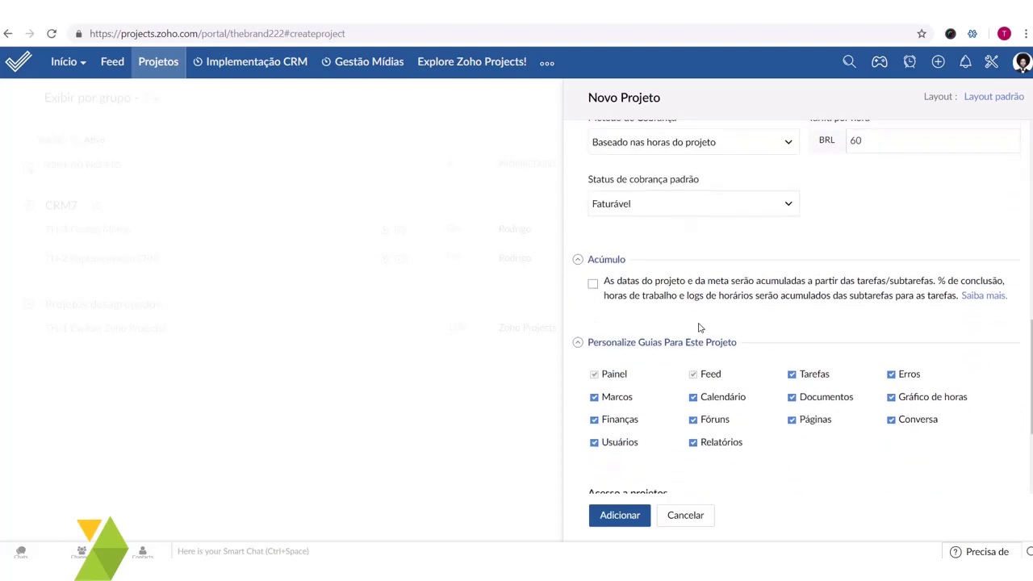
scroll(700, 327, "down", 2)
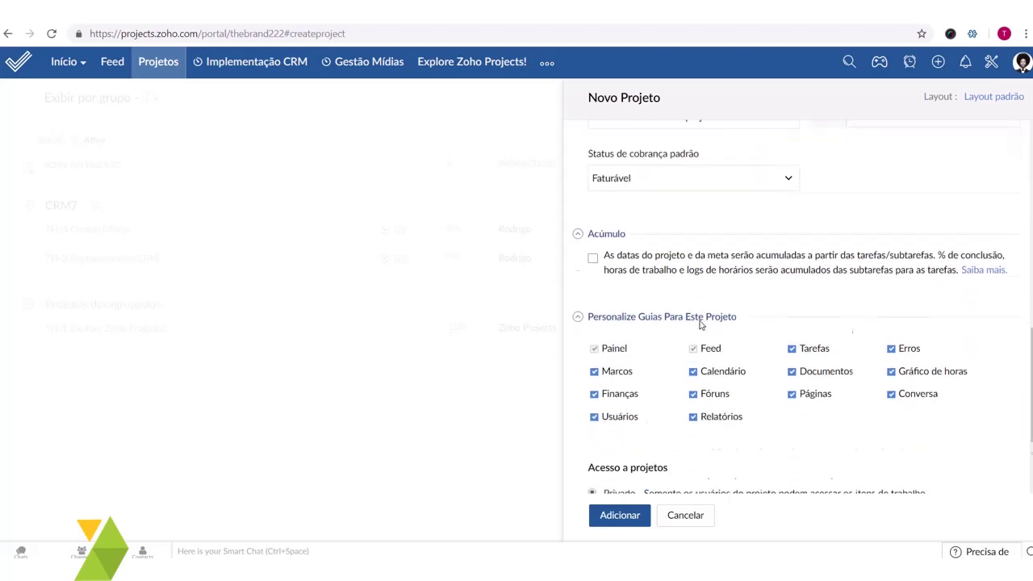
scroll(764, 339, "up", 2)
scroll(779, 365, "down", 1)
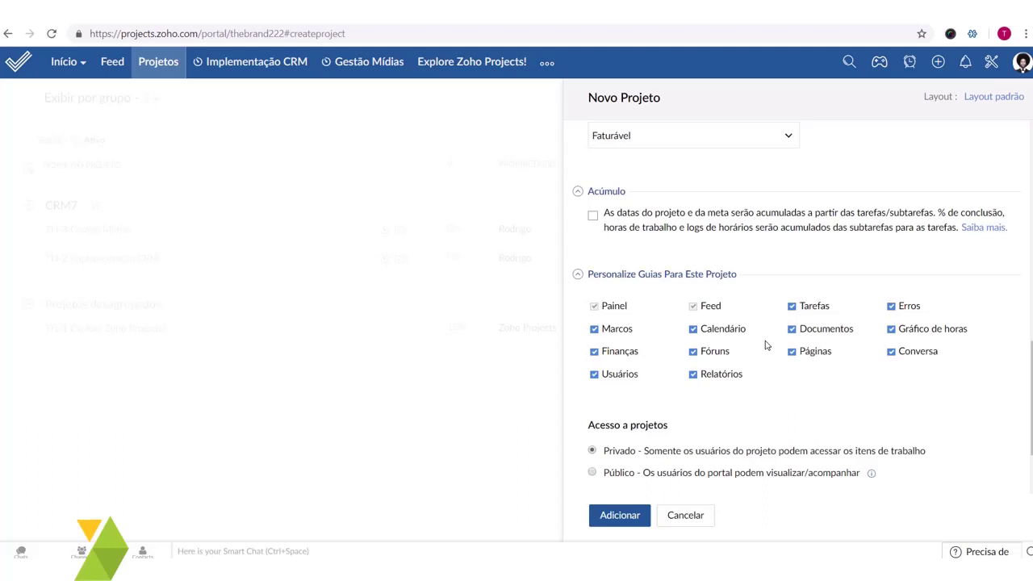
scroll(731, 321, "down", 1)
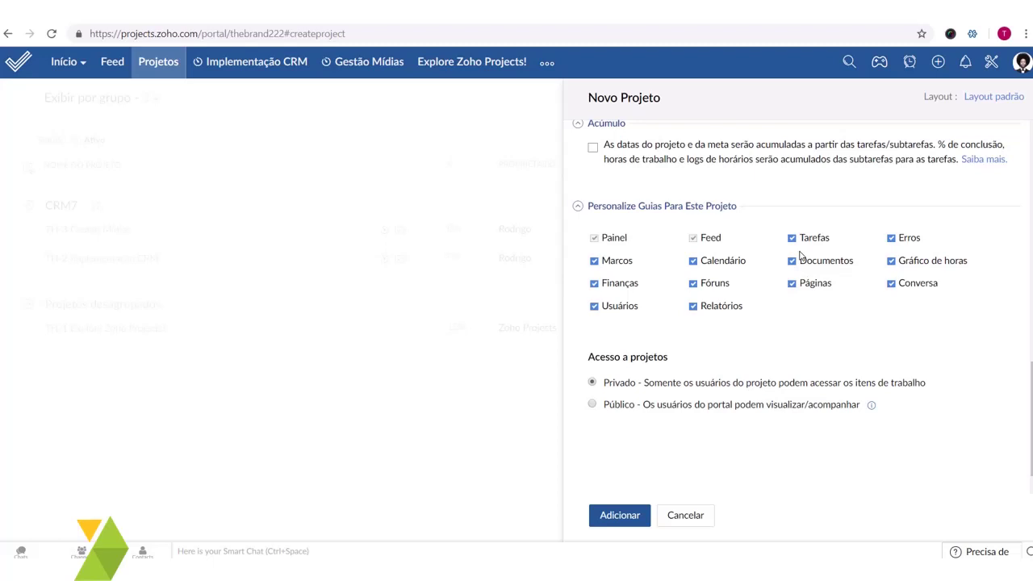
scroll(801, 257, "down", 1)
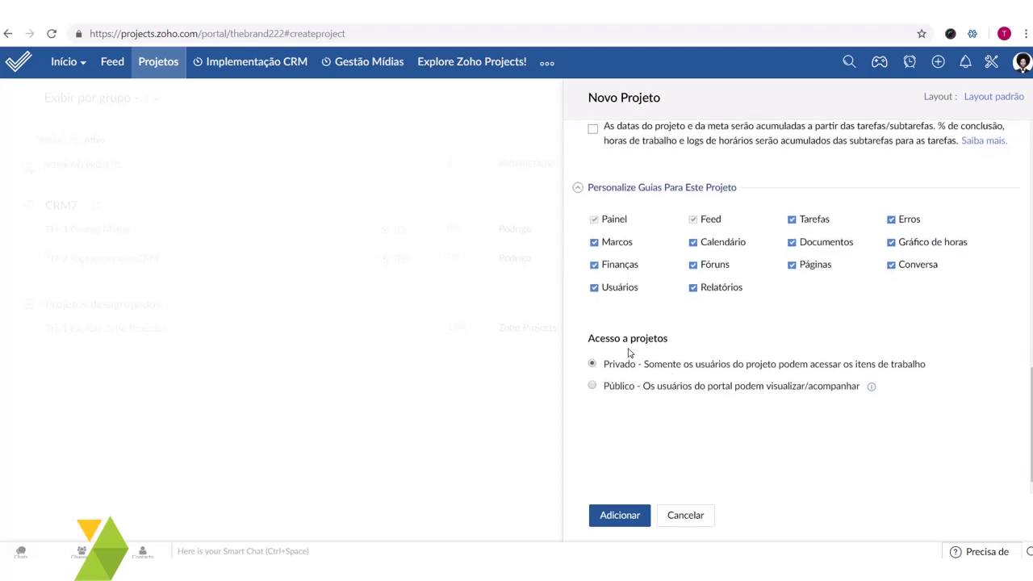
- Keep project access Privado and create the project
left_click(593, 387)
left_click(592, 364)
left_click(632, 517)
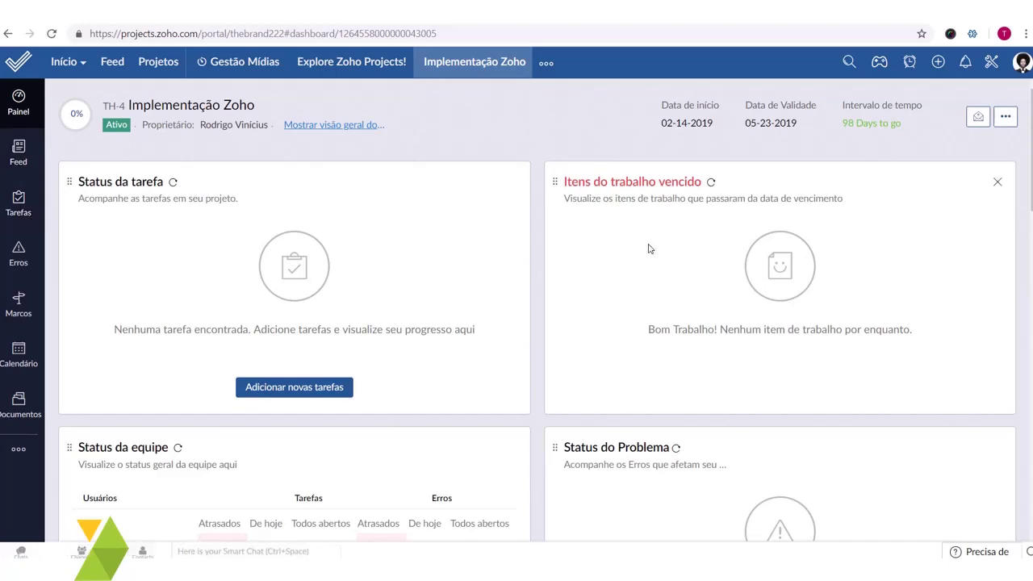
- Review the Implementação Zoho dashboard, then go to its Marcos page
scroll(457, 288, "down", 3)
scroll(554, 293, "down", 3)
scroll(702, 392, "up", 6)
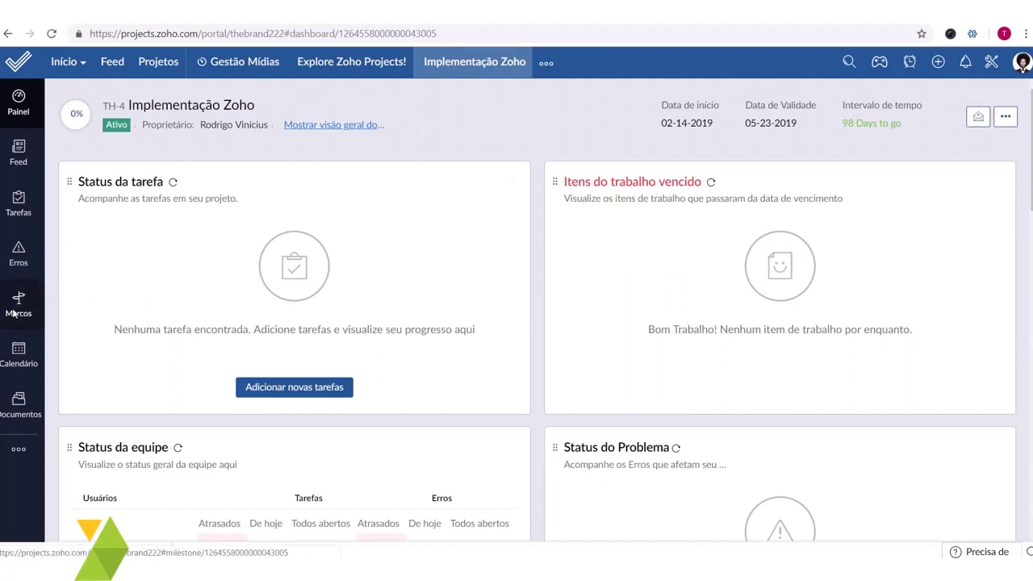
left_click(24, 314)
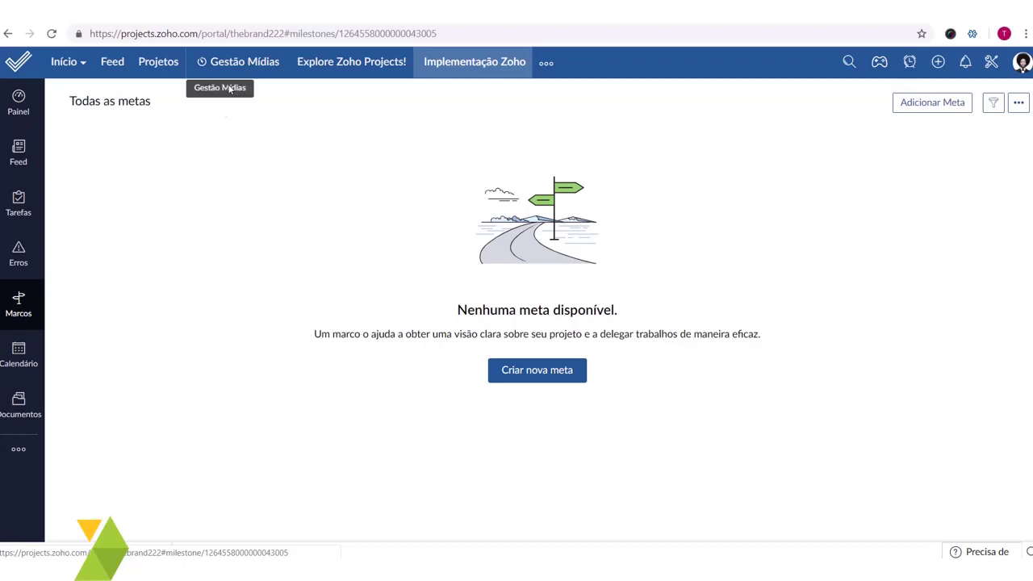
- Open the Adicionar Meta form for a new milestone
left_click_drag(69, 102, 120, 105)
left_click(225, 182)
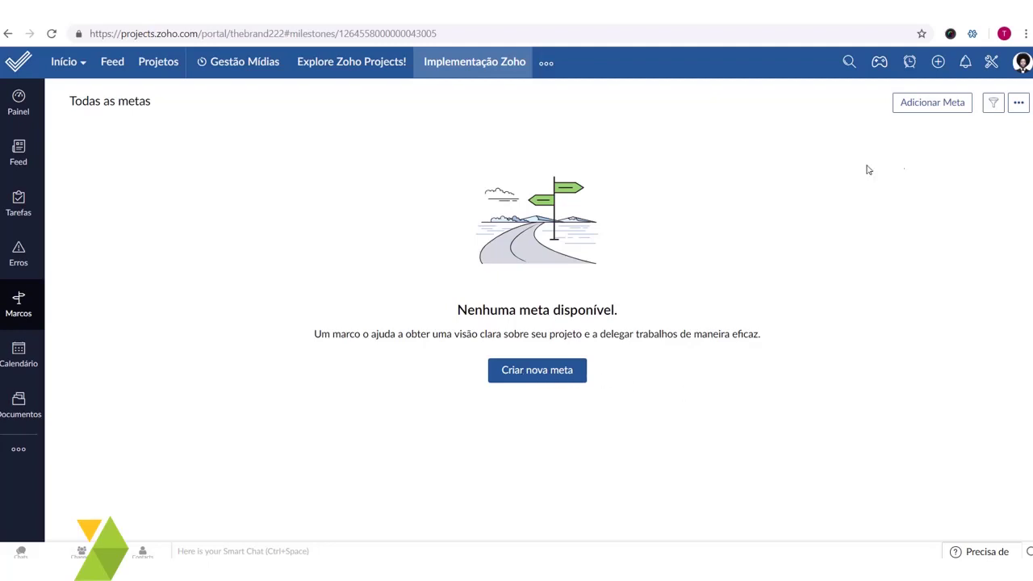
left_click(954, 107)
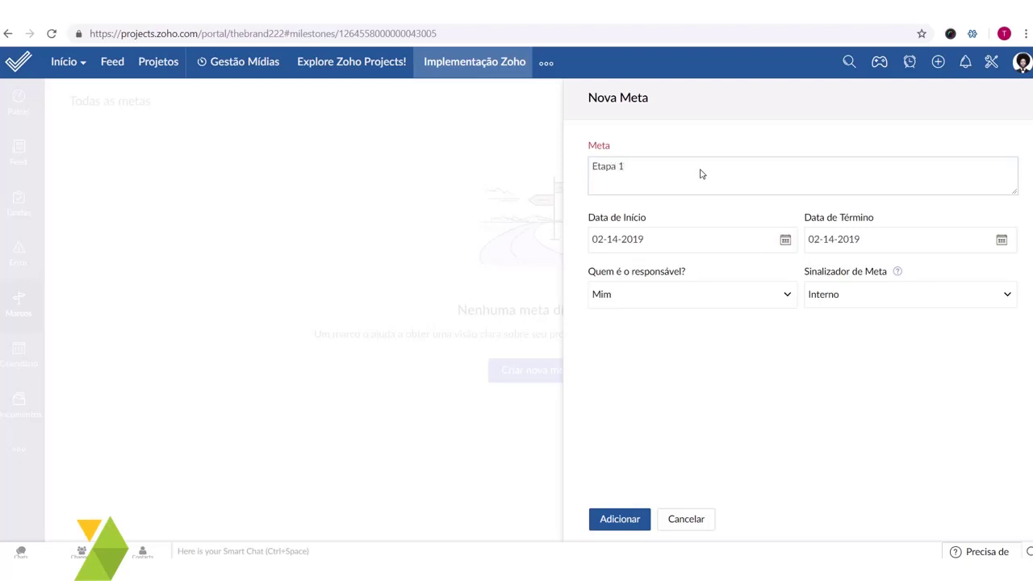
- Date milestone Etapa 1 from February 1 to February 28, 2019
triple_click(639, 168)
left_click(648, 175)
triple_click(654, 178)
left_click(697, 221)
left_click(784, 240)
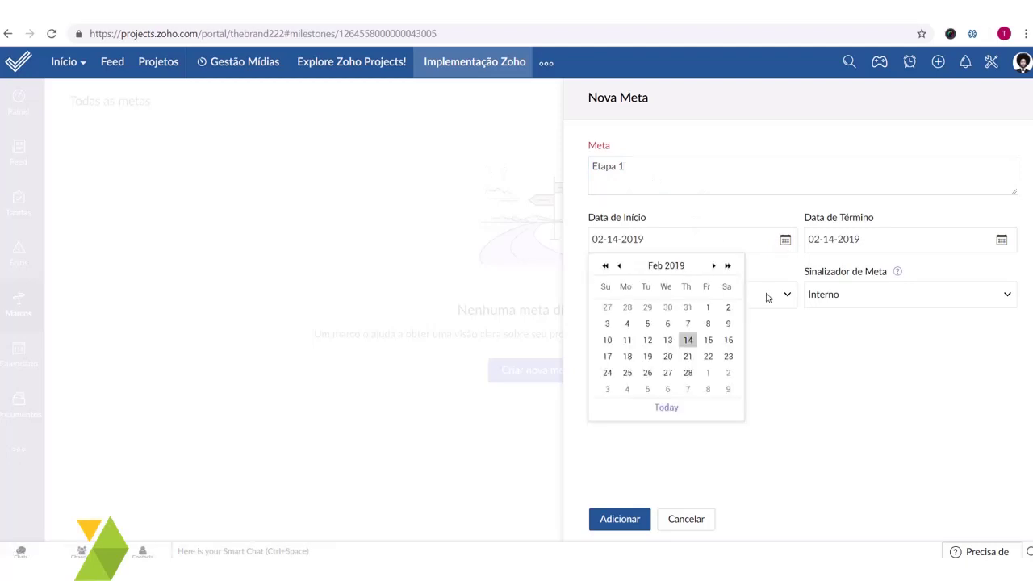
left_click(708, 314)
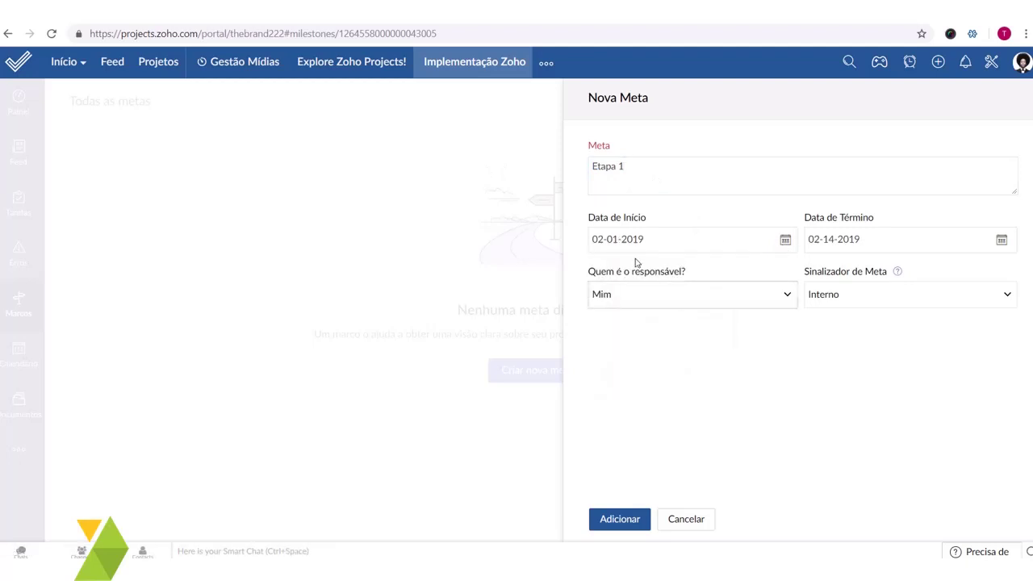
left_click(1000, 241)
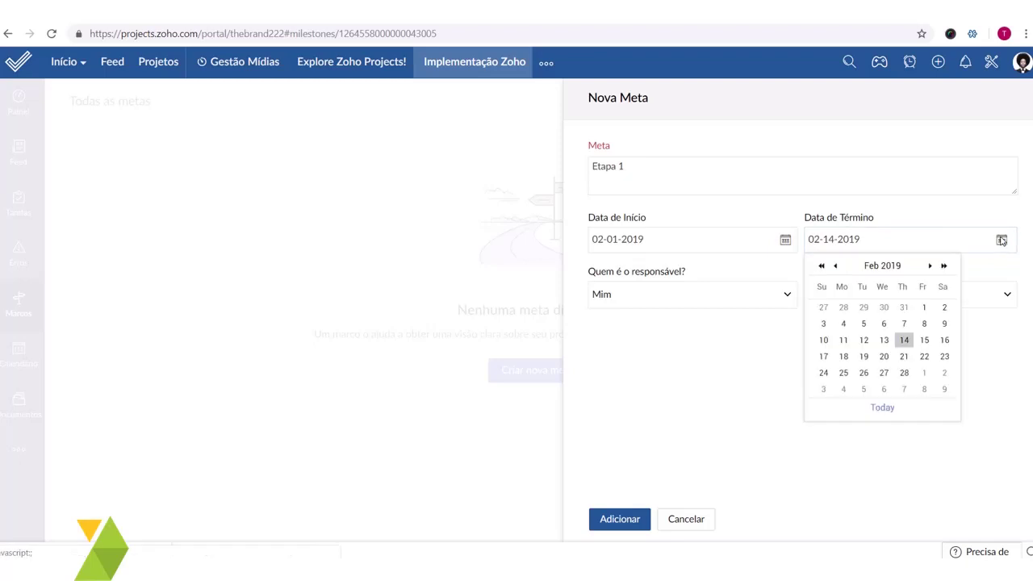
left_click(905, 373)
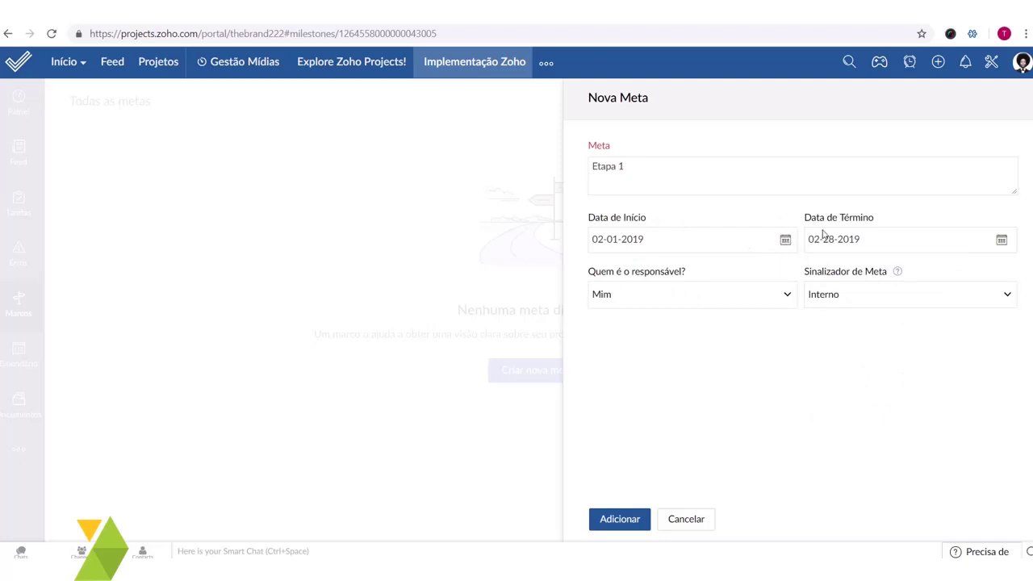
- Keep myself responsible, flag the milestone Externo, and save it
left_click(667, 301)
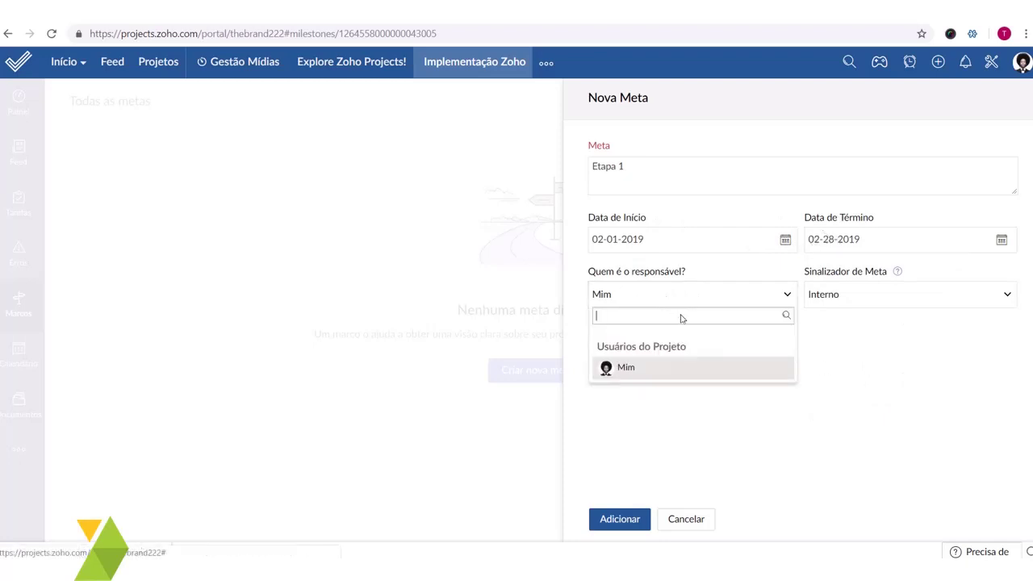
left_click(664, 369)
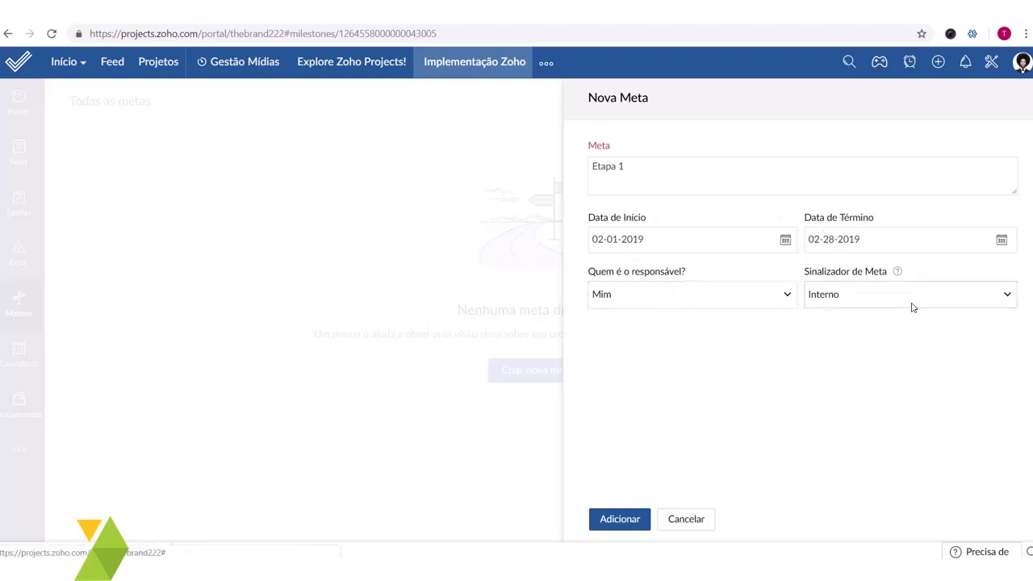
left_click(674, 299)
left_click(643, 368)
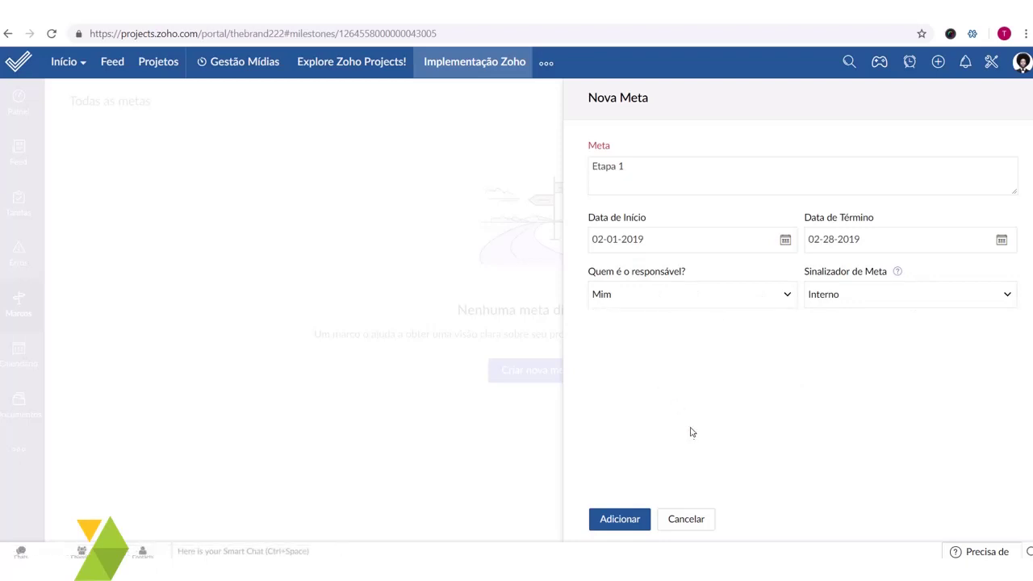
left_click(845, 299)
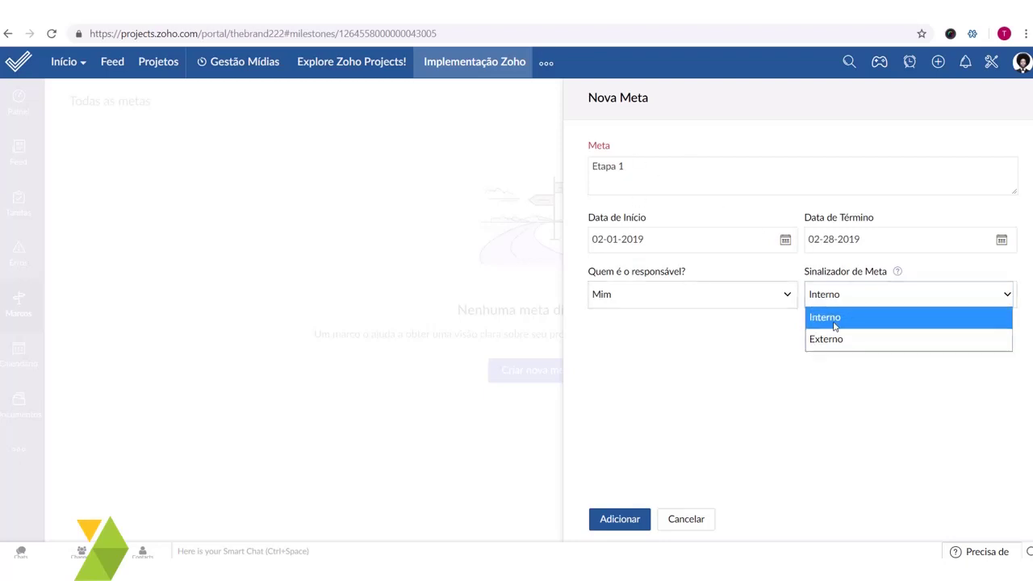
left_click(833, 320)
left_click(831, 300)
left_click(834, 321)
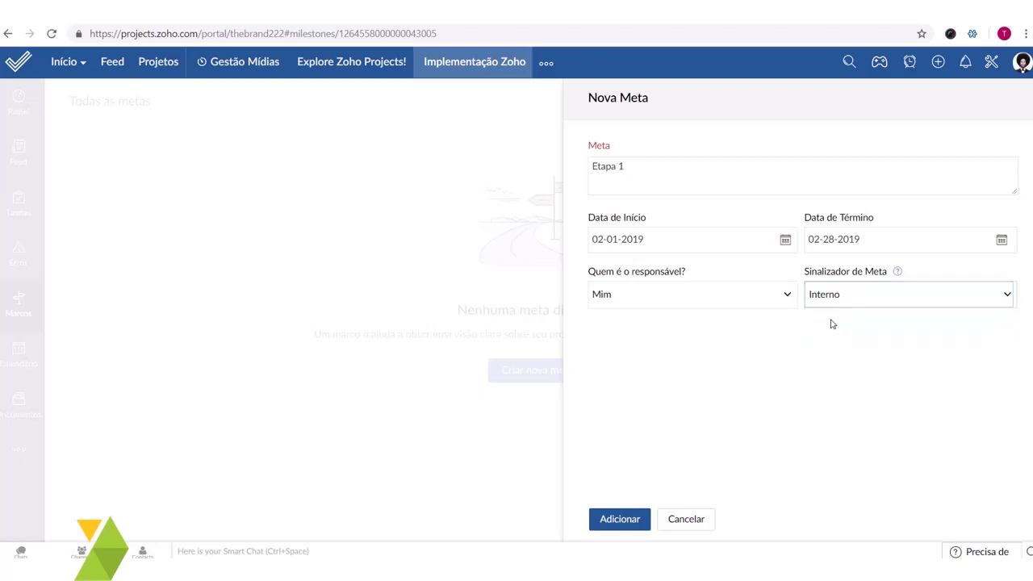
left_click(835, 301)
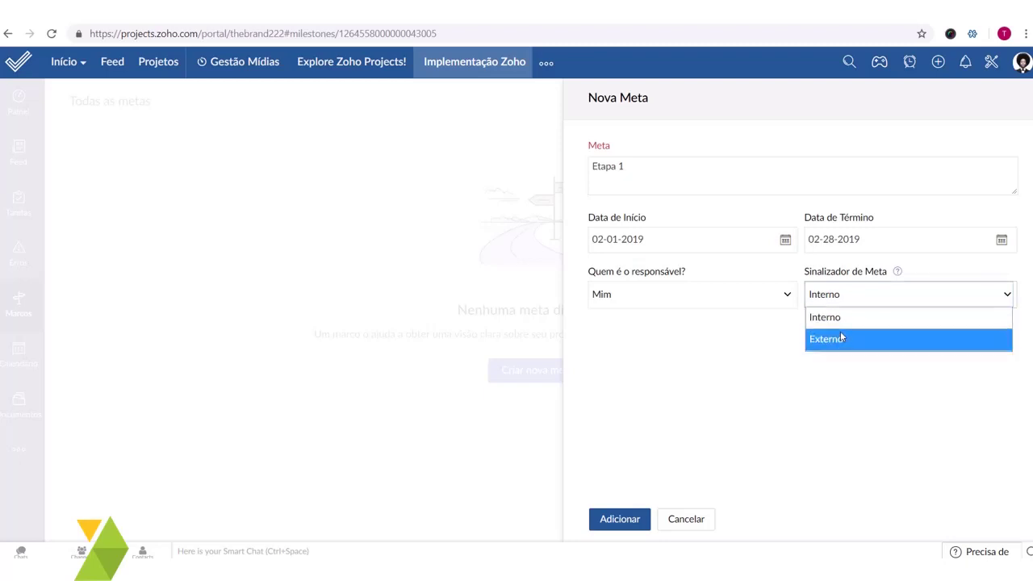
left_click(844, 338)
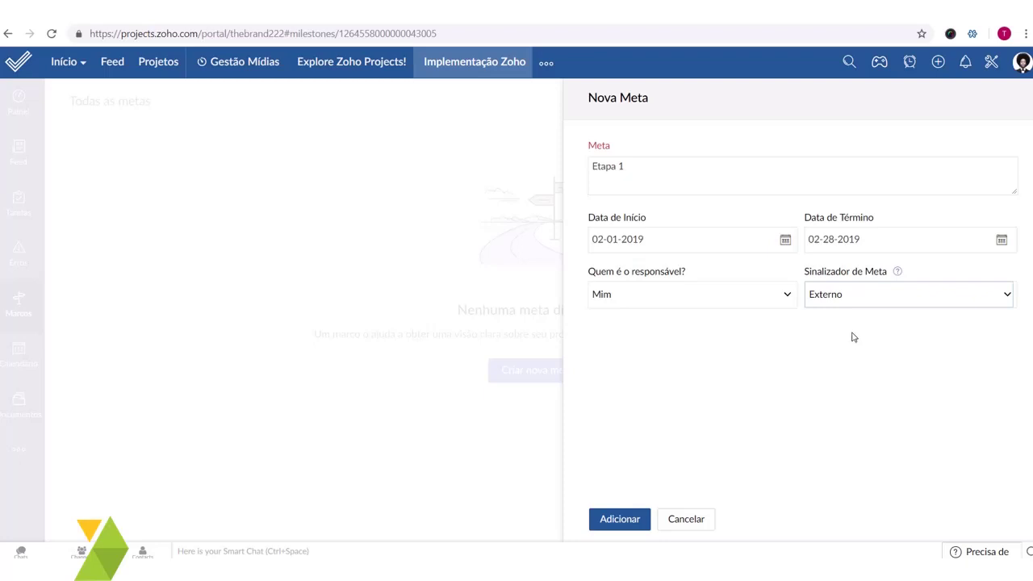
left_click(834, 301)
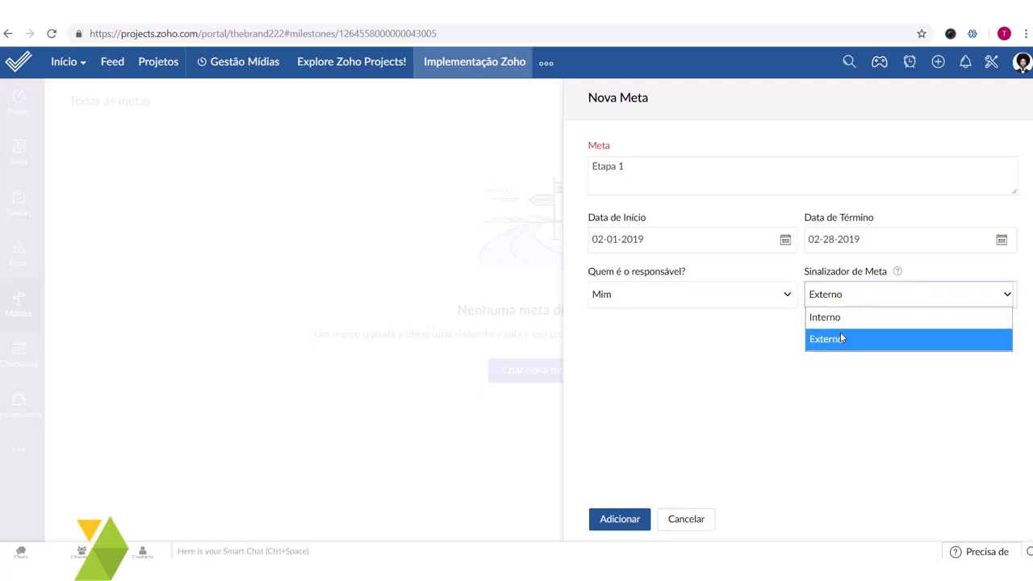
left_click(841, 337)
left_click(618, 519)
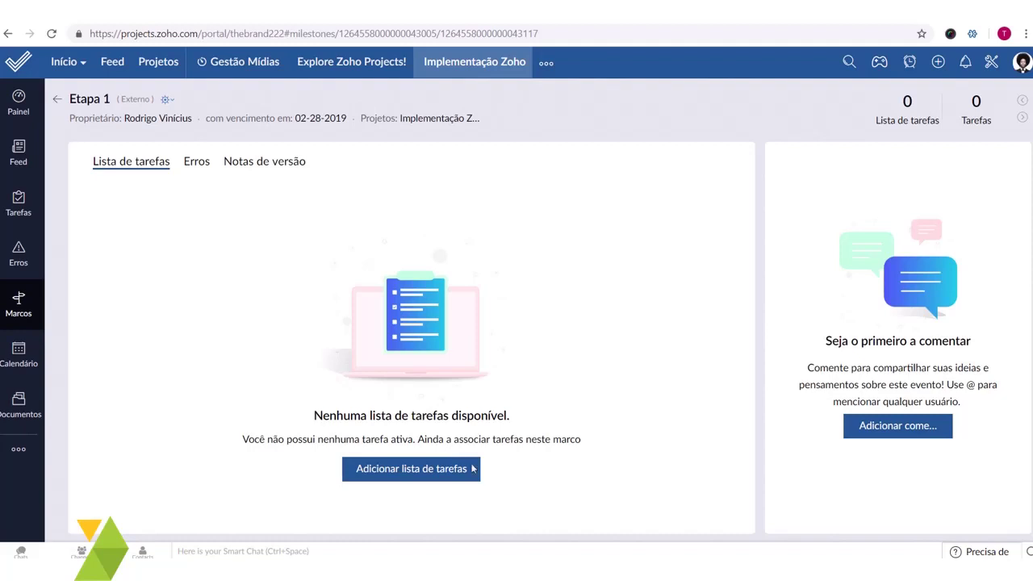
- Add task list 'Alinhamento do Projeto' under milestone Etapa 1
left_click(428, 469)
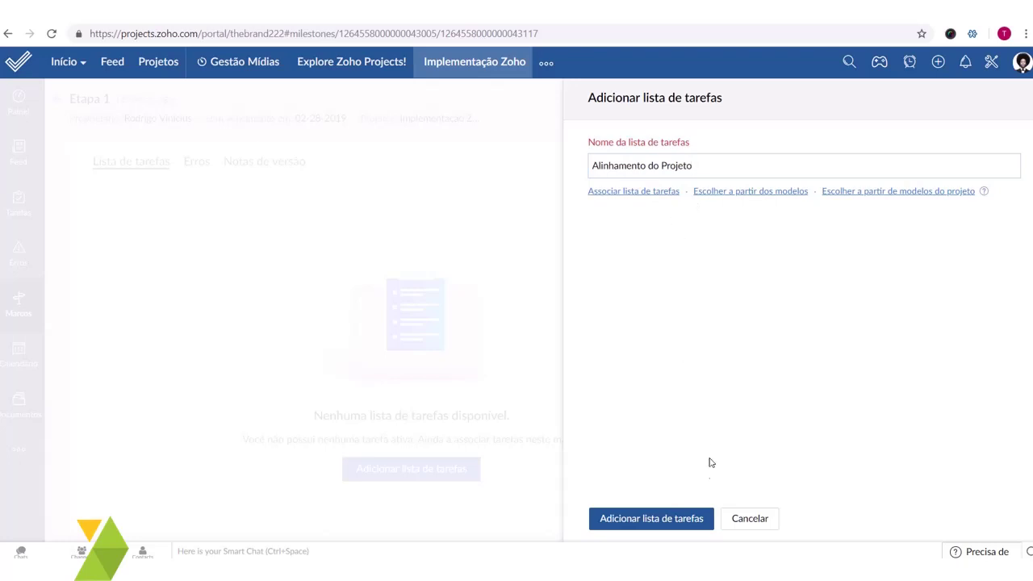
left_click(682, 523)
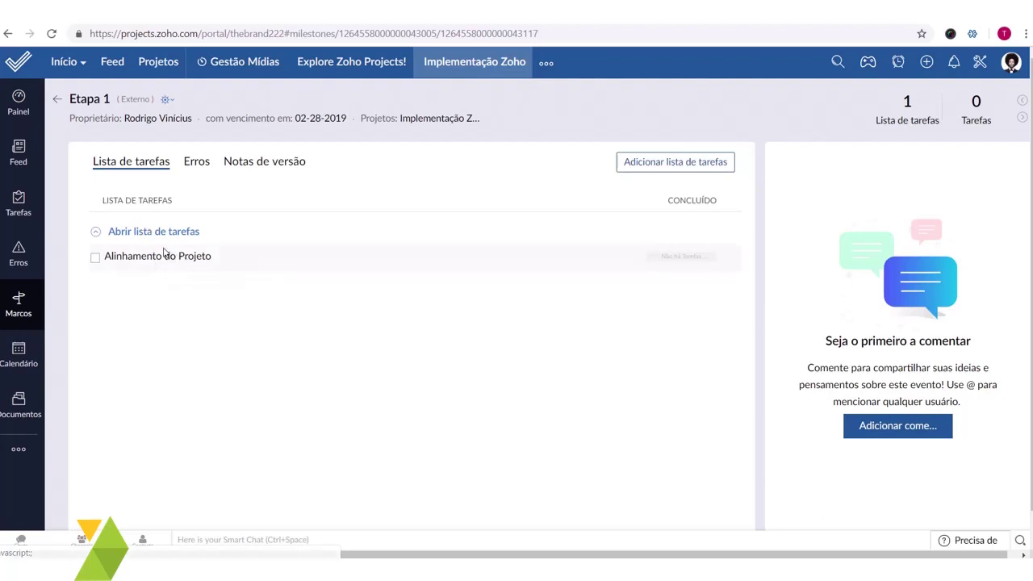
- In Alinhamento do Projeto, start task 'Reunião com o cliente' owned by myself
left_click(161, 256)
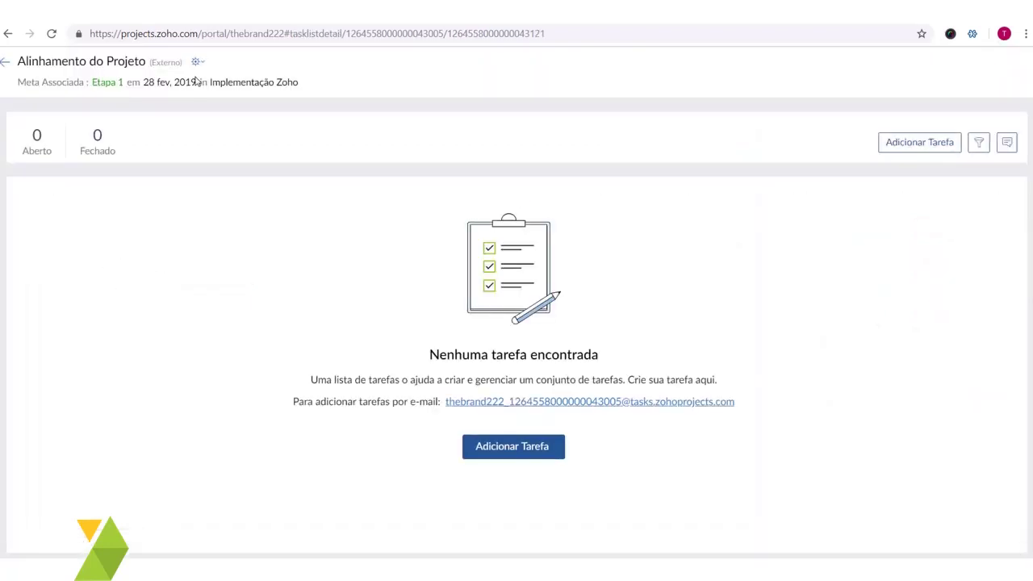
left_click(526, 451)
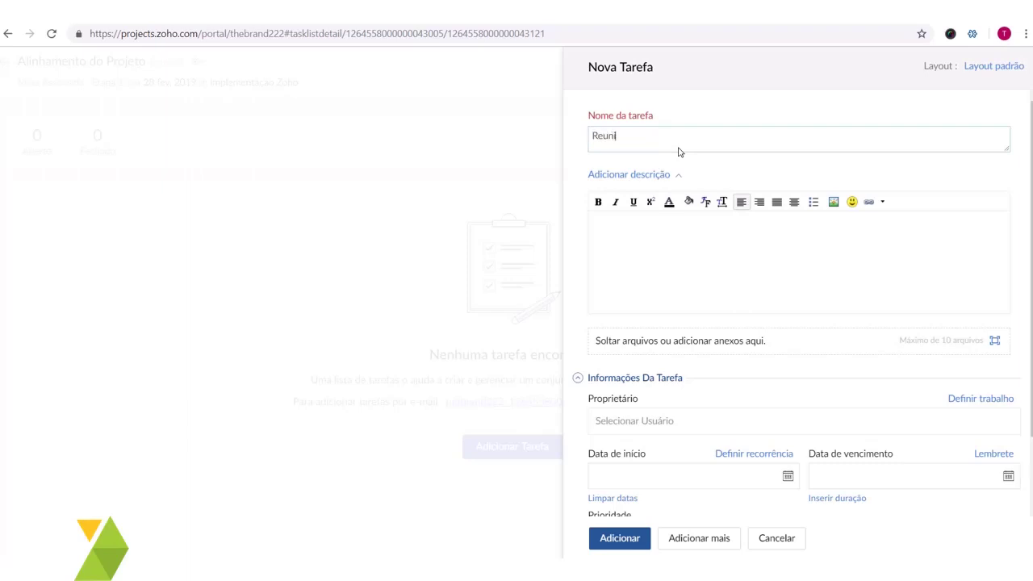
type("com o cliente")
left_click(787, 273)
scroll(652, 325, "down", 1)
scroll(721, 283, "up", 1)
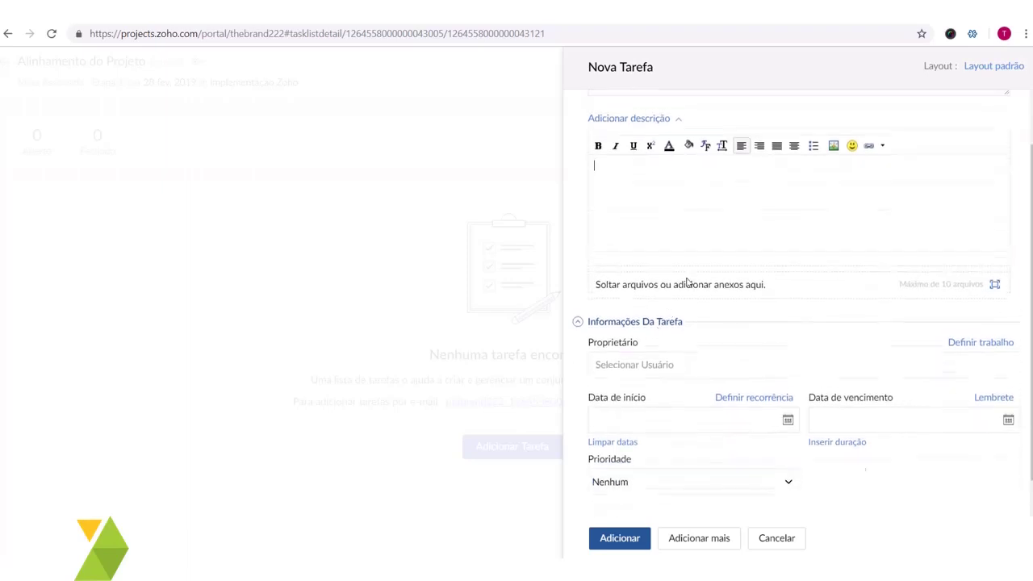
scroll(659, 250, "down", 1)
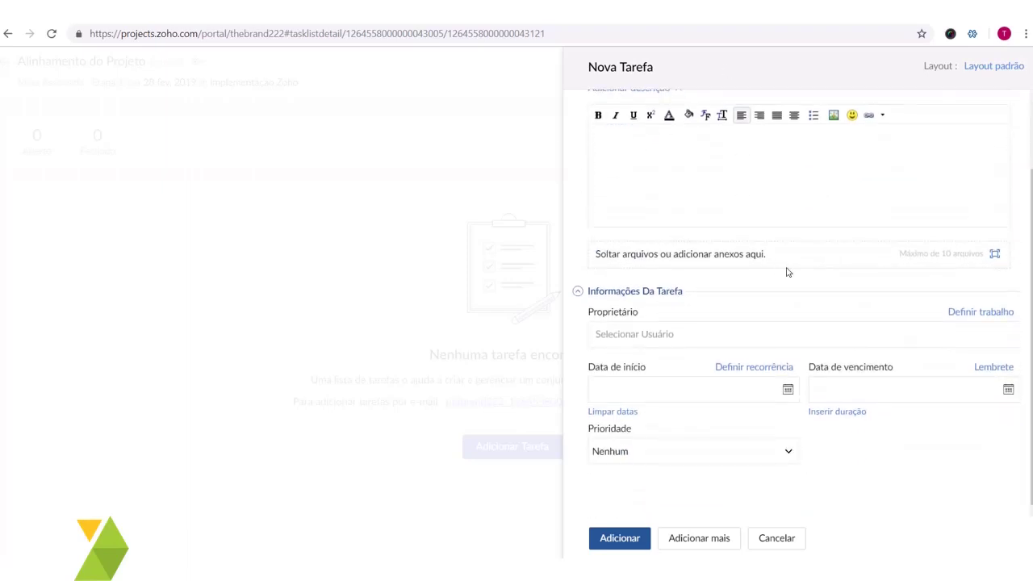
left_click(694, 332)
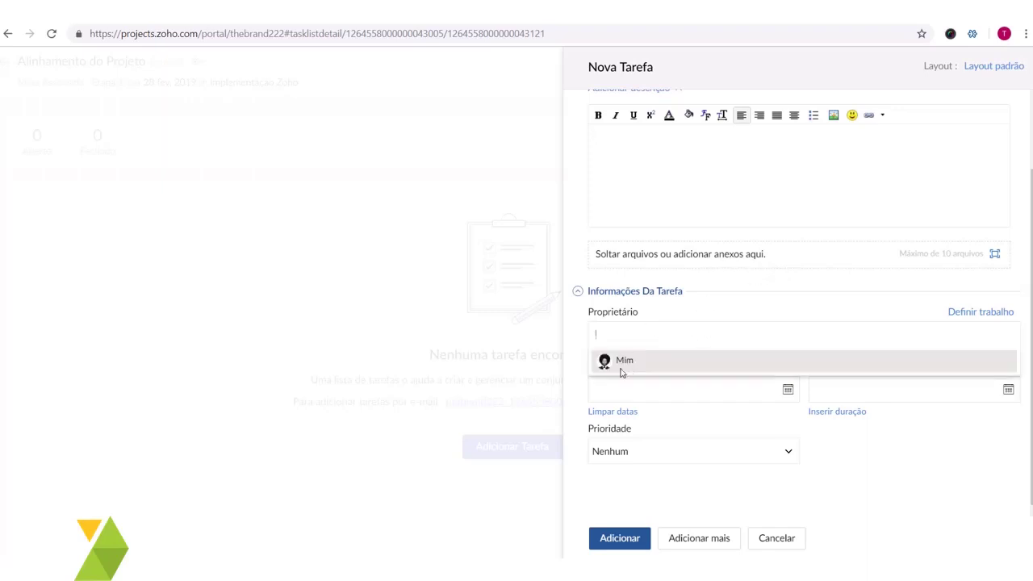
left_click(659, 371)
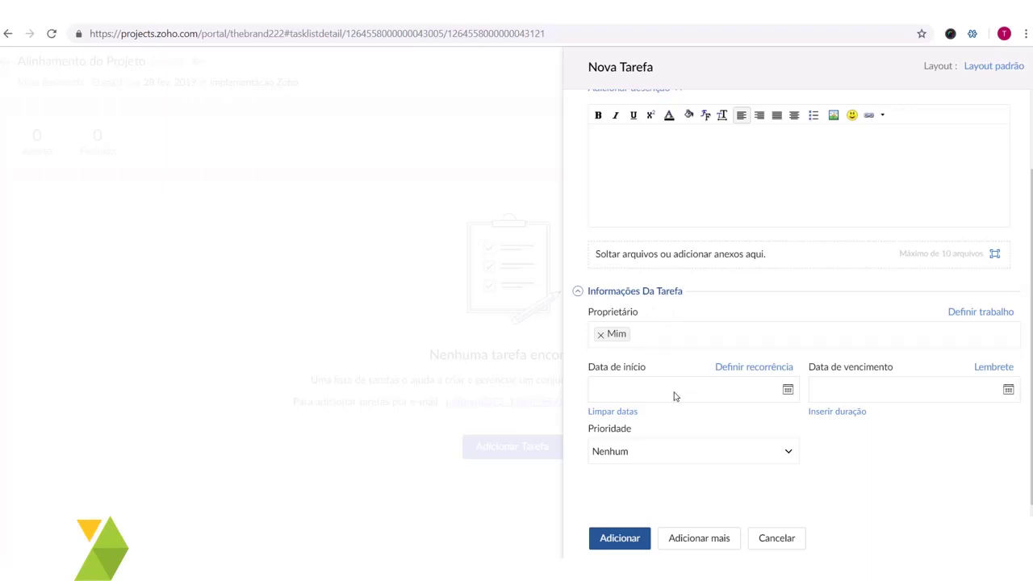
- Date the task from 02-01-2019 to 02-04-2019, keeping an end date rather than duration
left_click(791, 390)
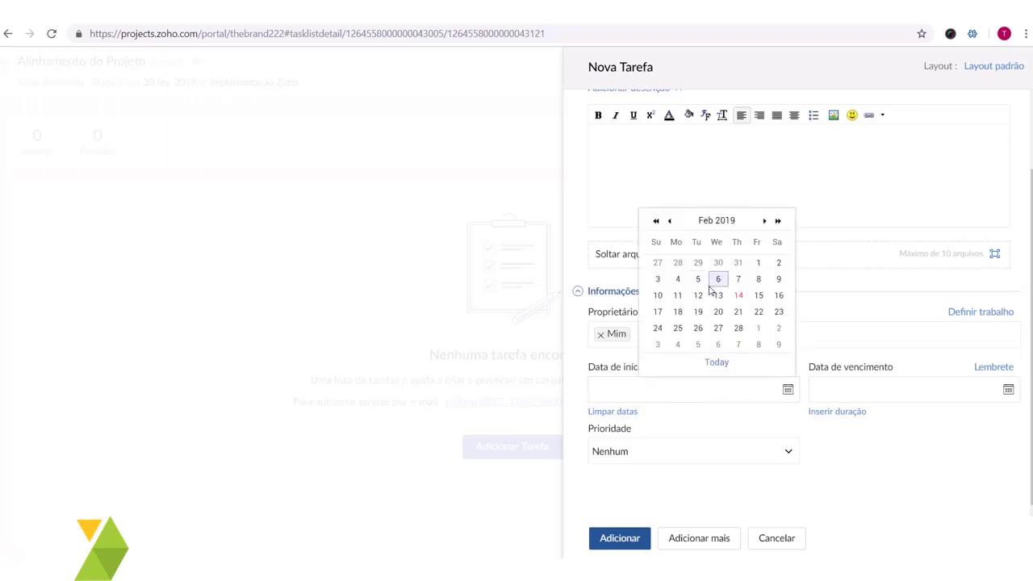
left_click(759, 261)
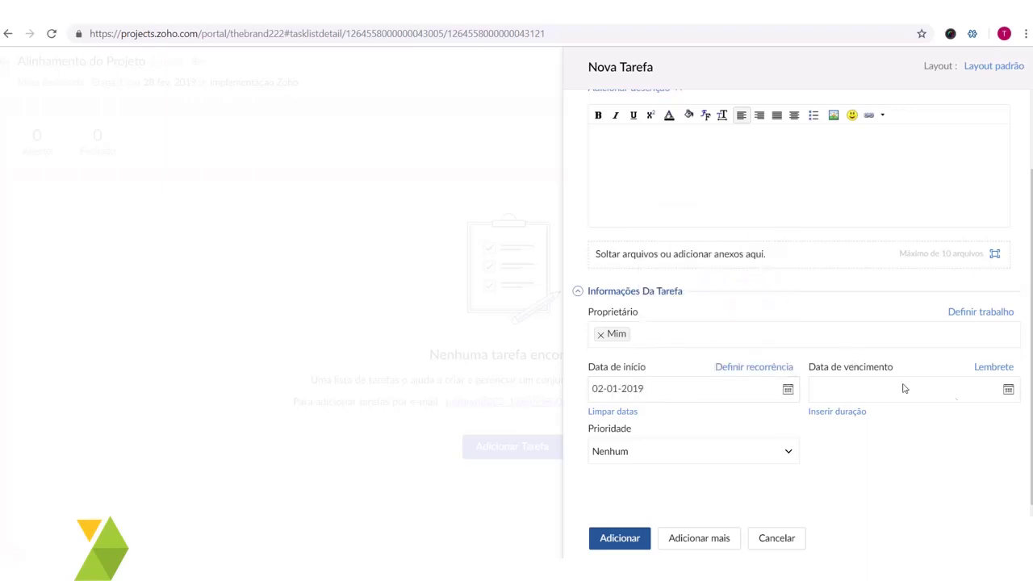
left_click(1008, 390)
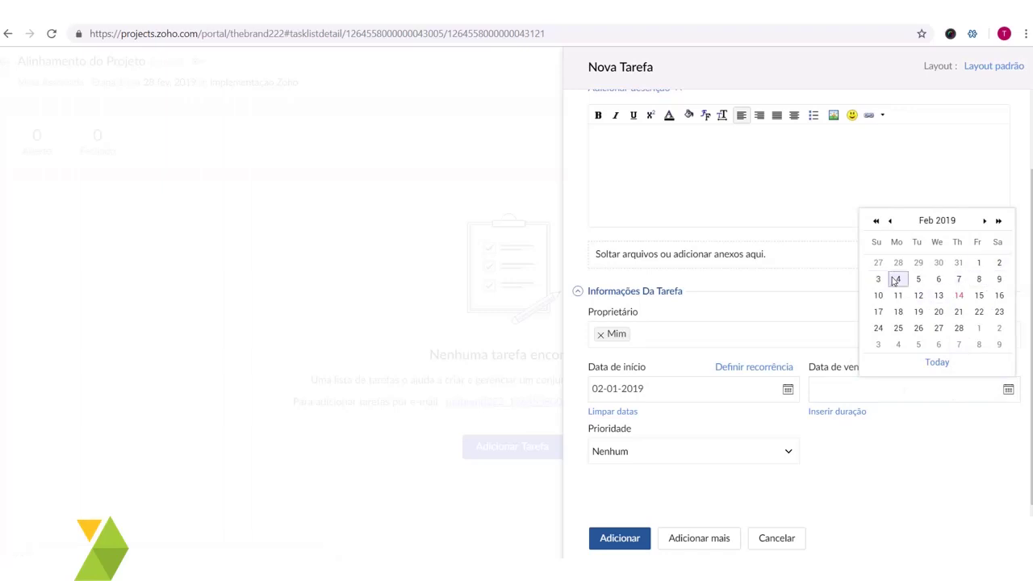
left_click(895, 281)
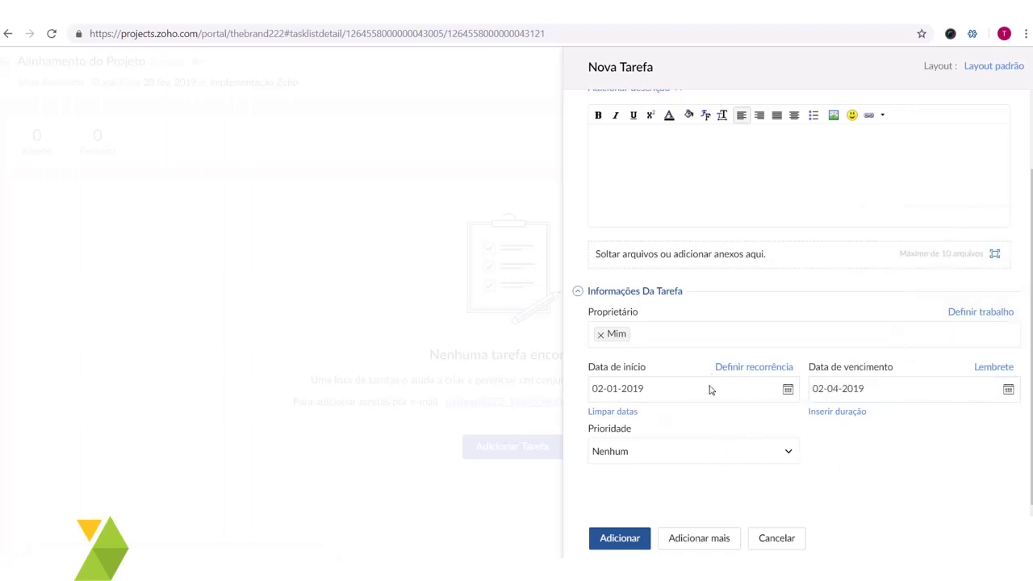
left_click(849, 411)
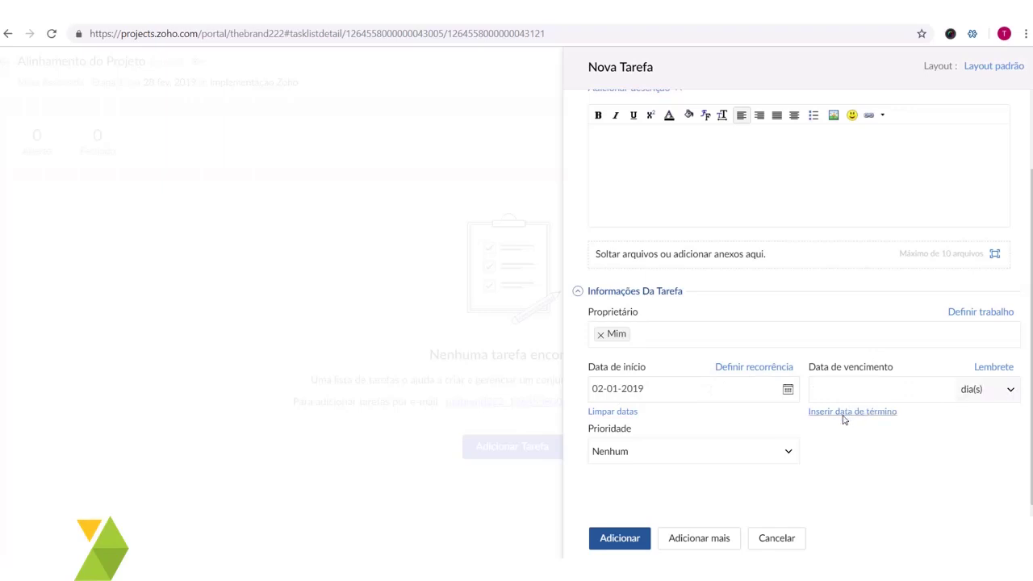
left_click(908, 392)
left_click(851, 413)
left_click(852, 414)
left_click(984, 396)
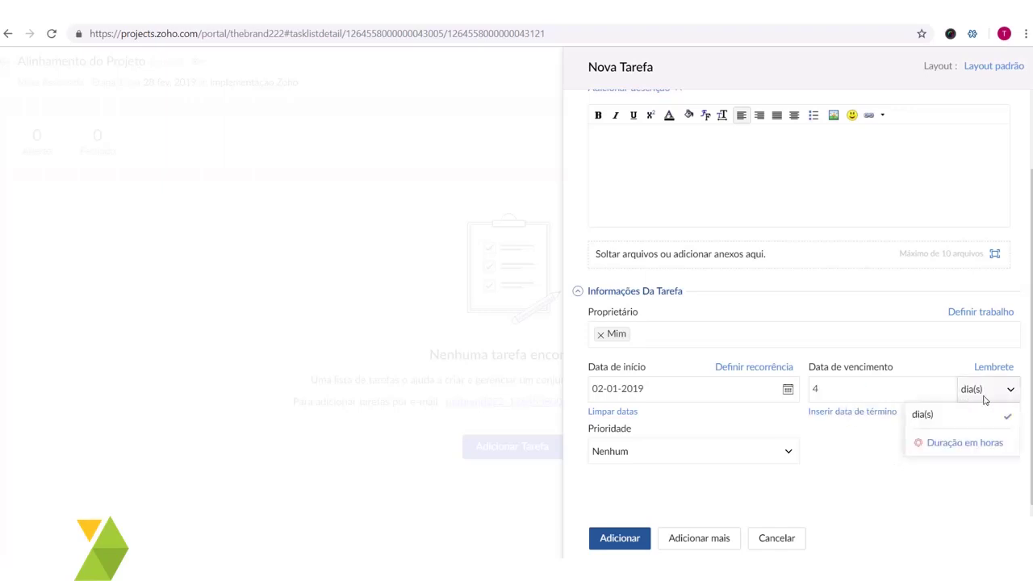
left_click(852, 412)
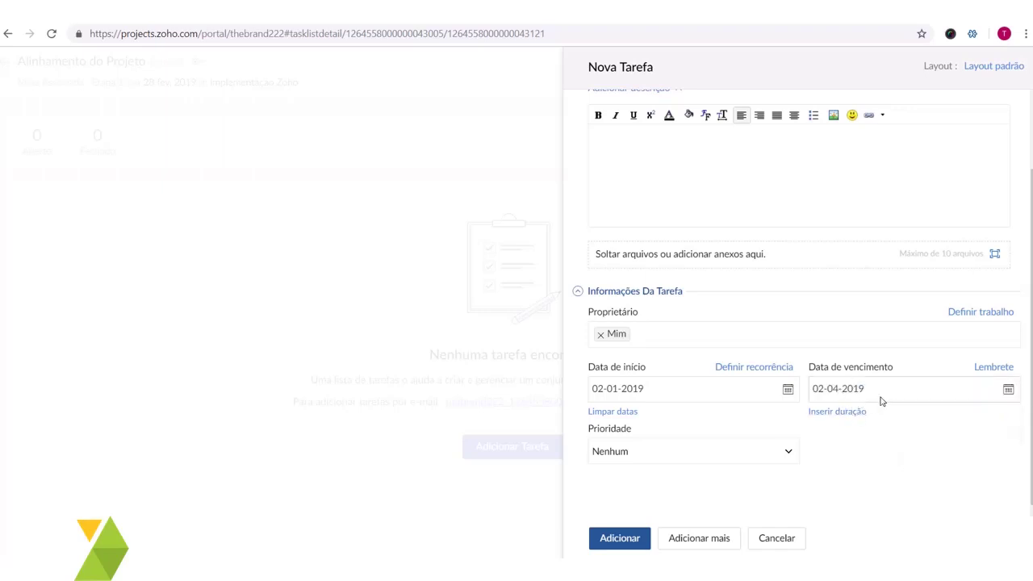
left_click(1007, 390)
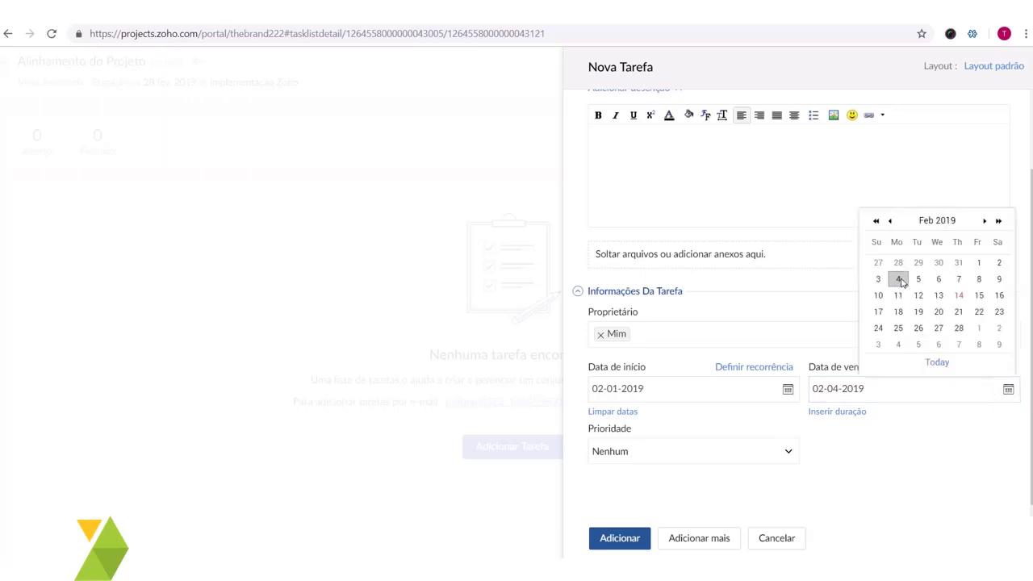
left_click(899, 280)
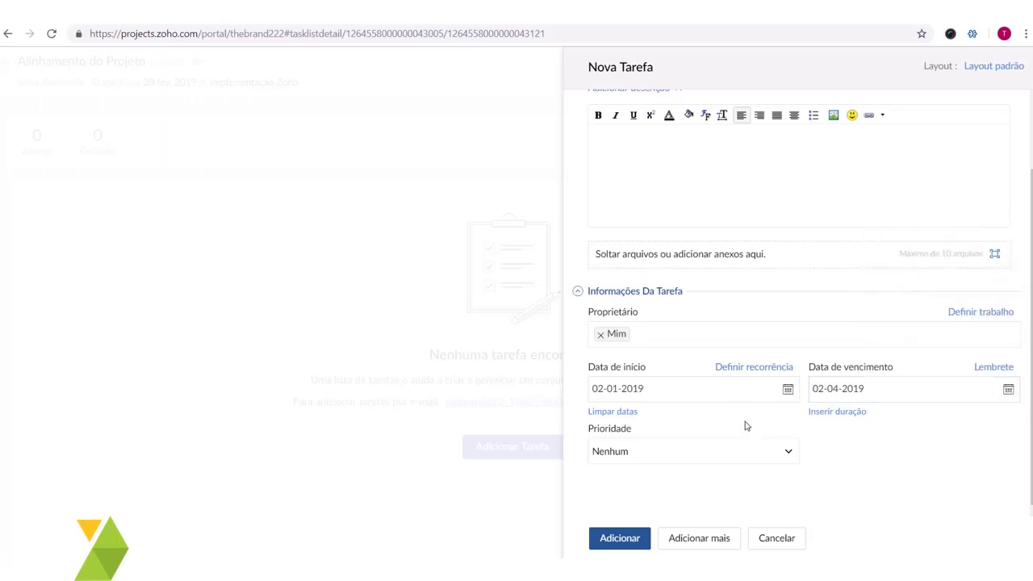
- Set the task priority to Alta
left_click(680, 449)
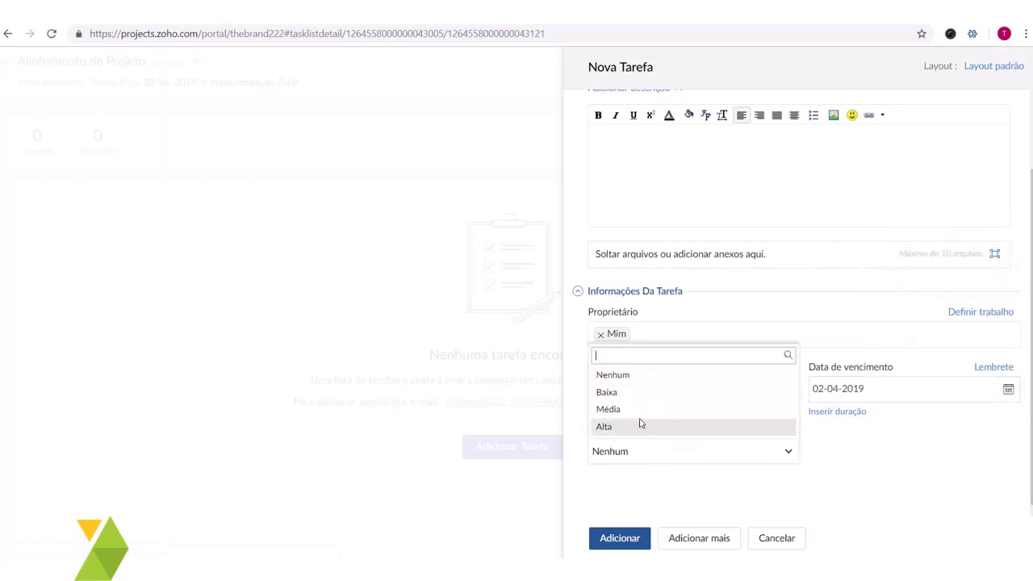
left_click(652, 428)
scroll(948, 323, "up", 2)
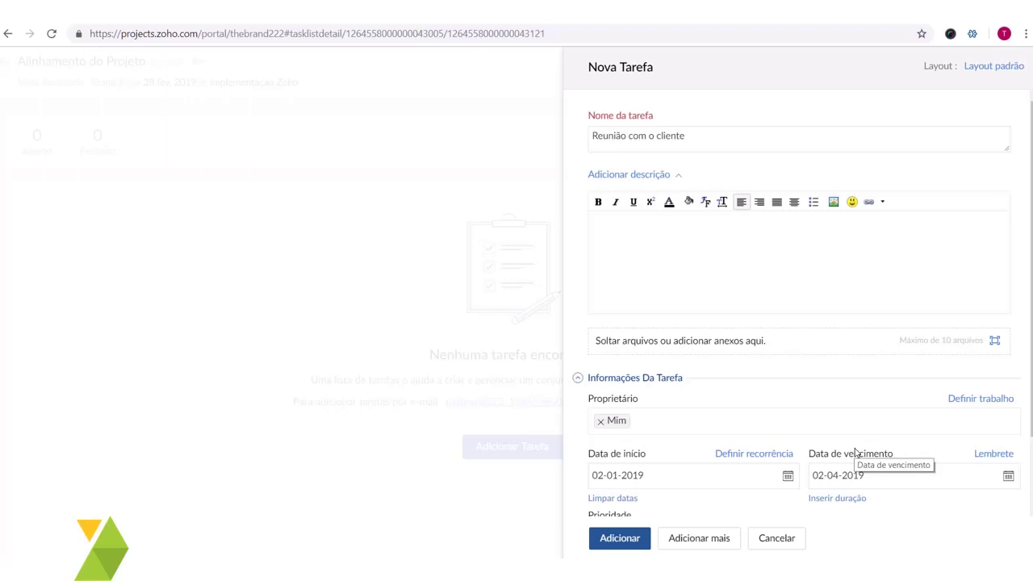
scroll(871, 439, "down", 1)
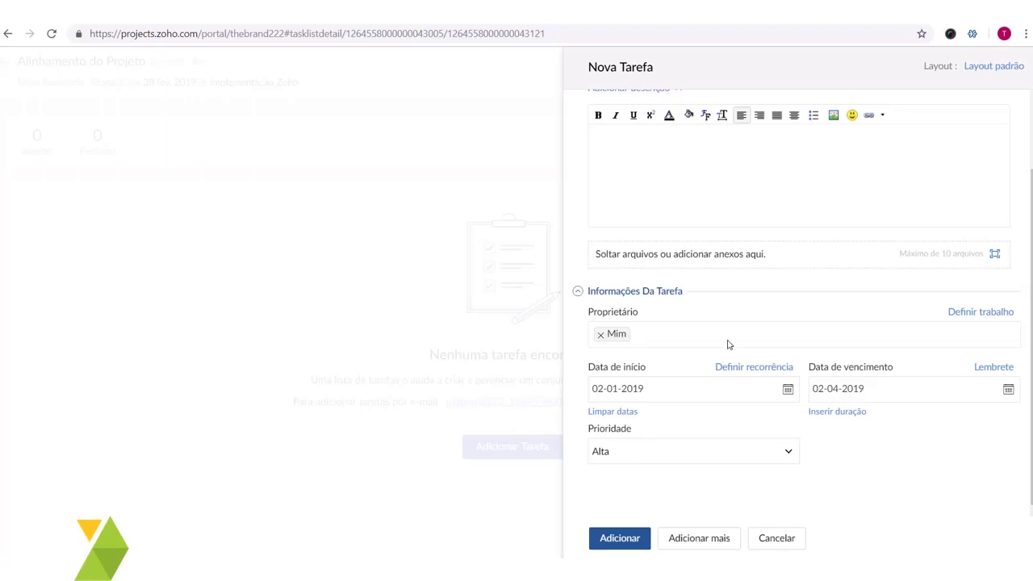
scroll(727, 342, "up", 1)
scroll(747, 401, "down", 1)
scroll(768, 300, "up", 1)
- Save the new task Reunião com o cliente and close its detail panel
left_click(636, 537)
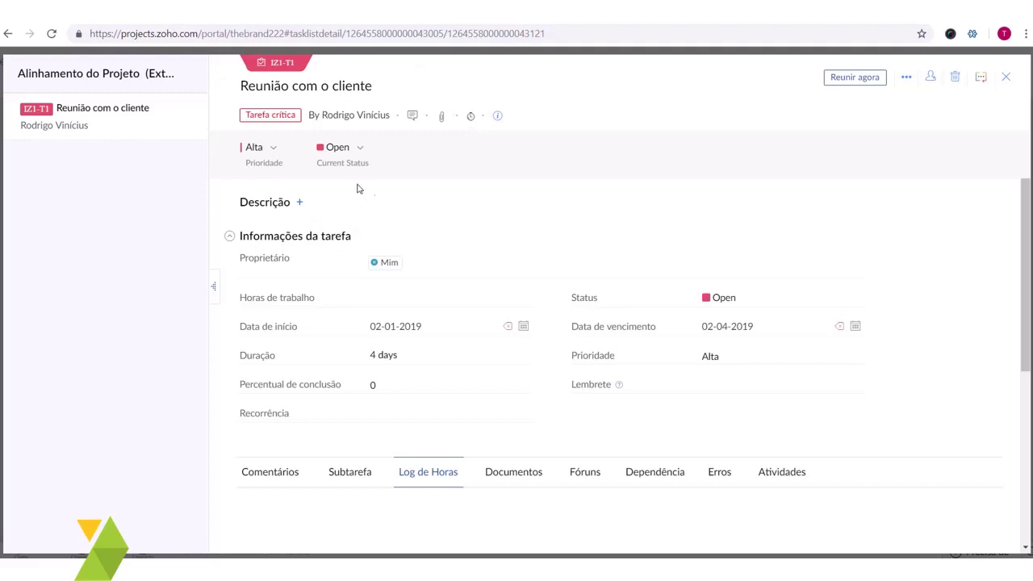
scroll(358, 188, "down", 3)
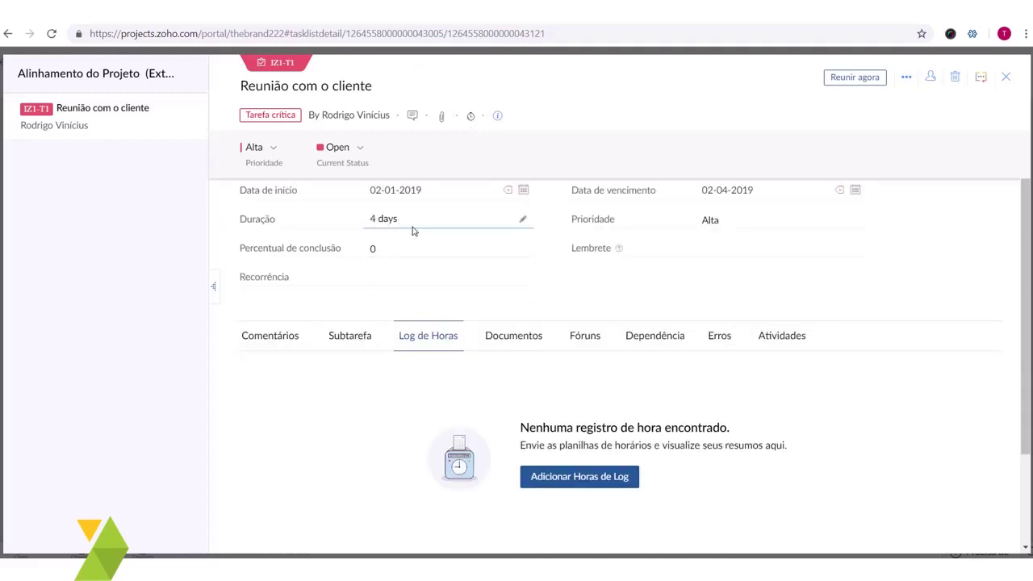
scroll(484, 254, "up", 3)
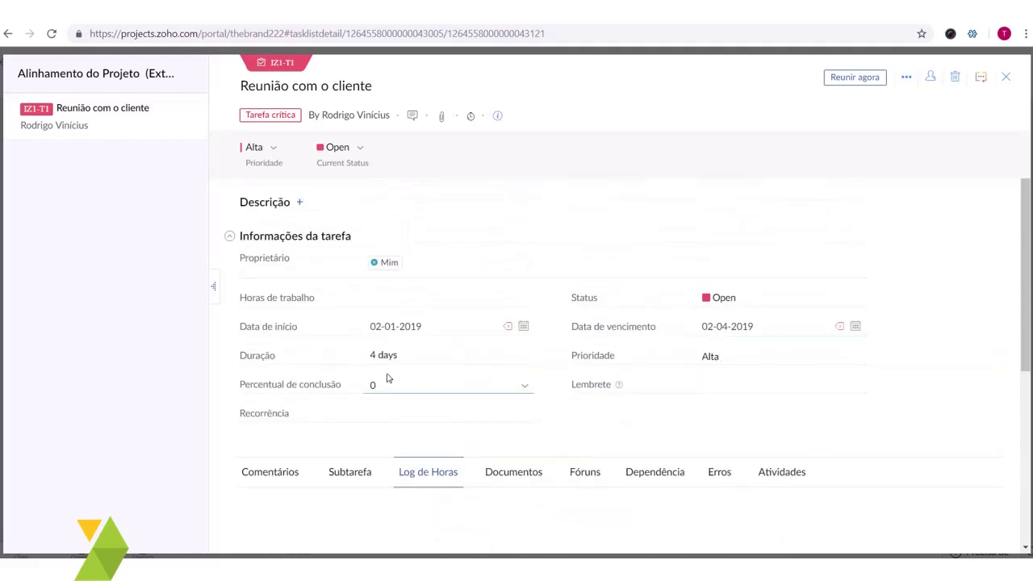
scroll(386, 378, "down", 6)
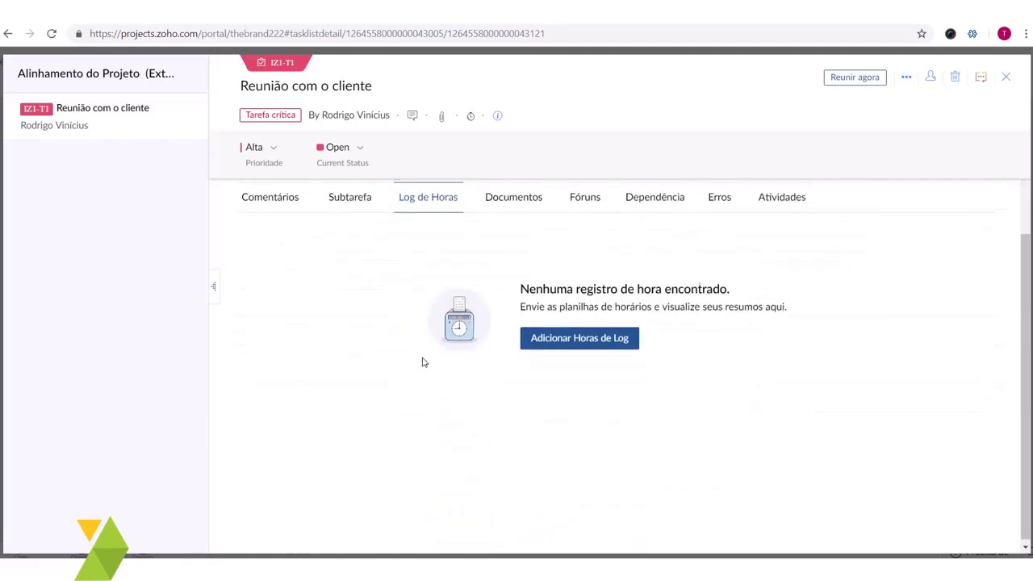
scroll(423, 363, "up", 6)
scroll(489, 334, "down", 4)
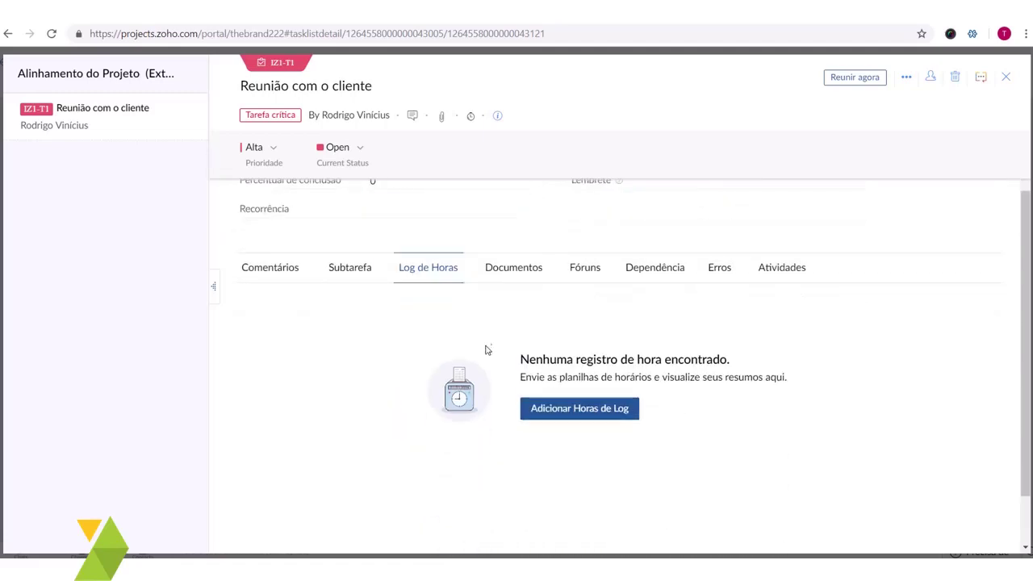
scroll(554, 353, "up", 4)
left_click(1006, 76)
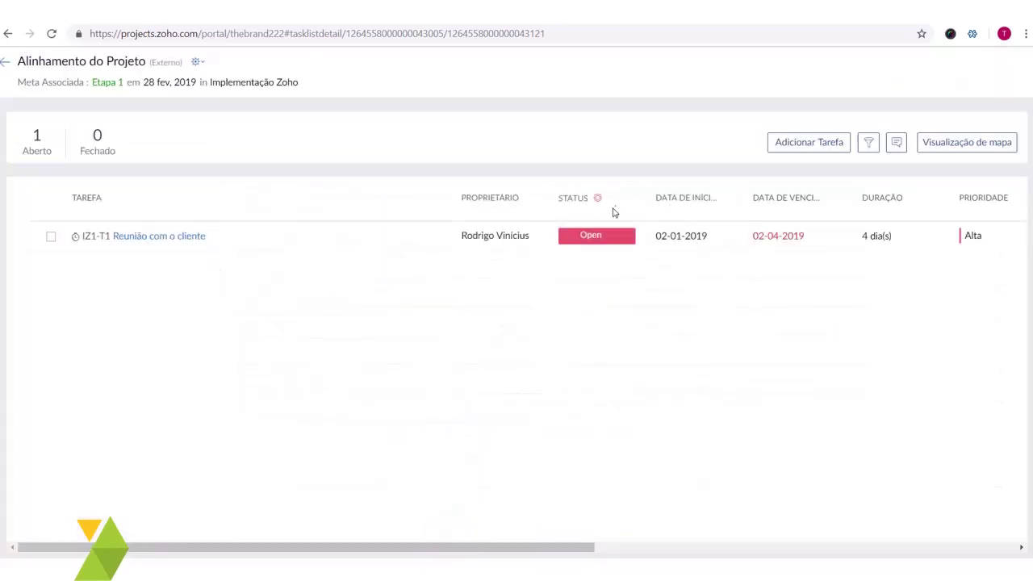
- Return to Etapa 1's Alinhamento do Projeto list and start another new task
left_click(5, 62)
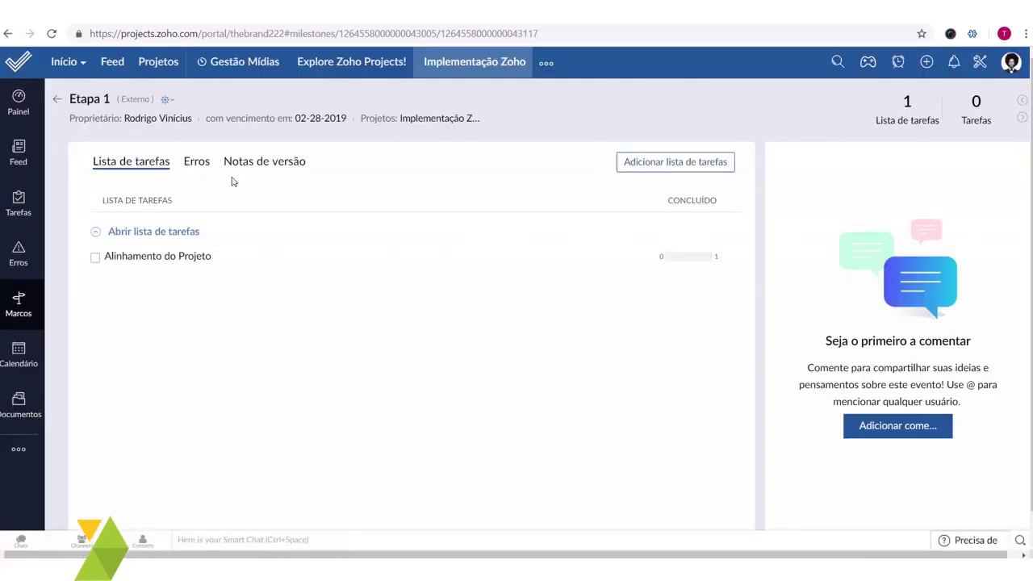
left_click(58, 100)
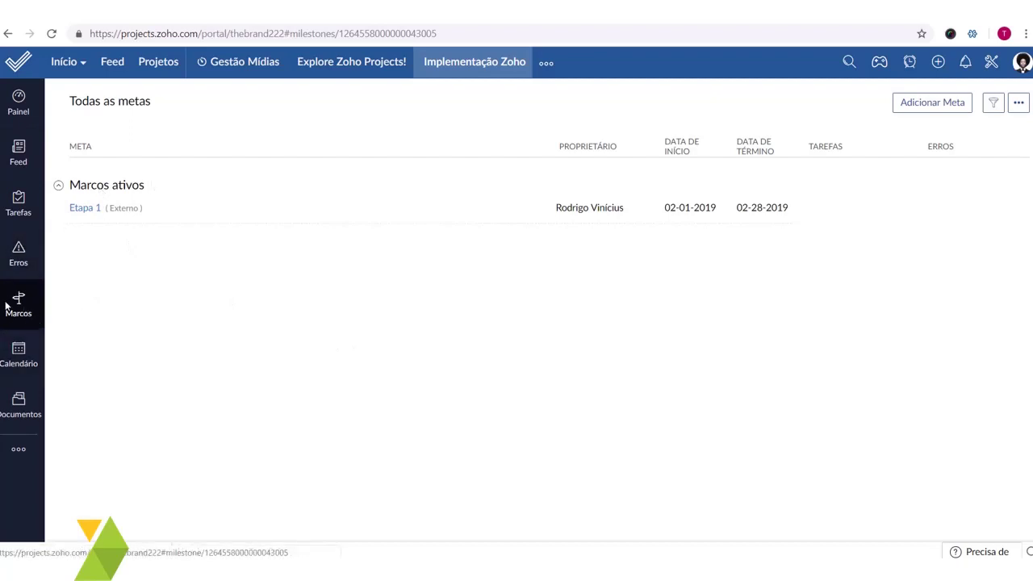
mouse_move(102, 198)
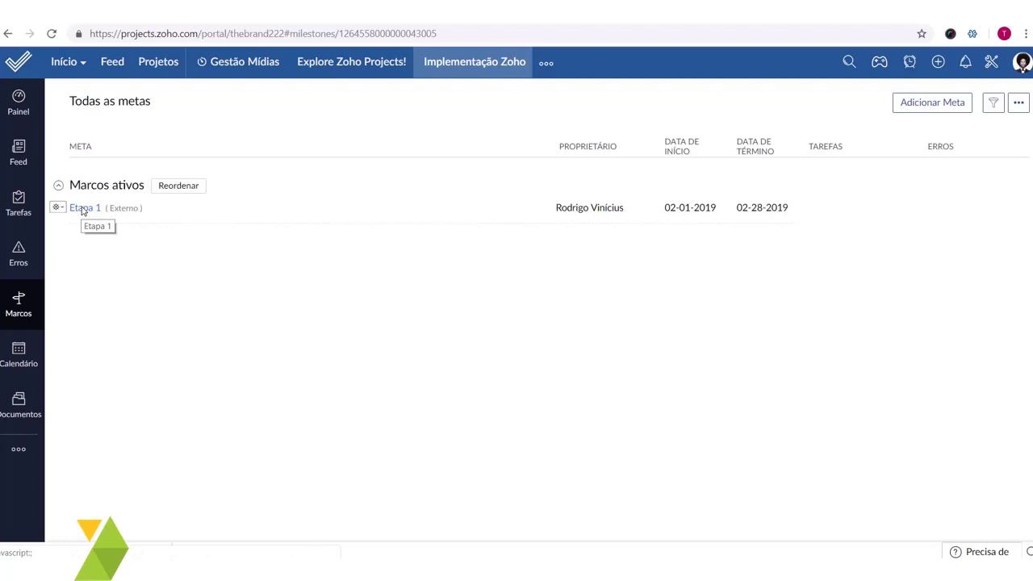
left_click(82, 209)
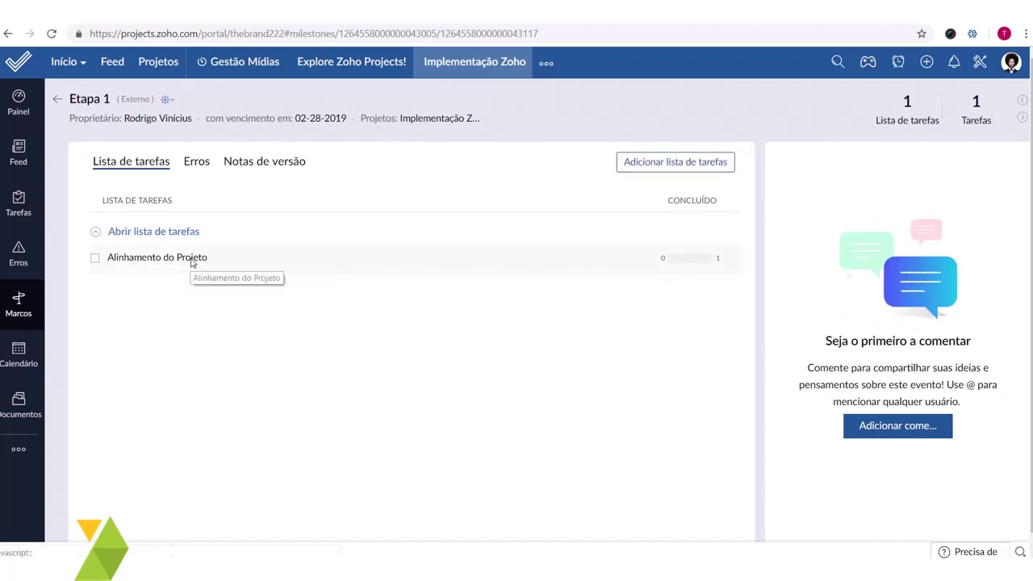
left_click(192, 262)
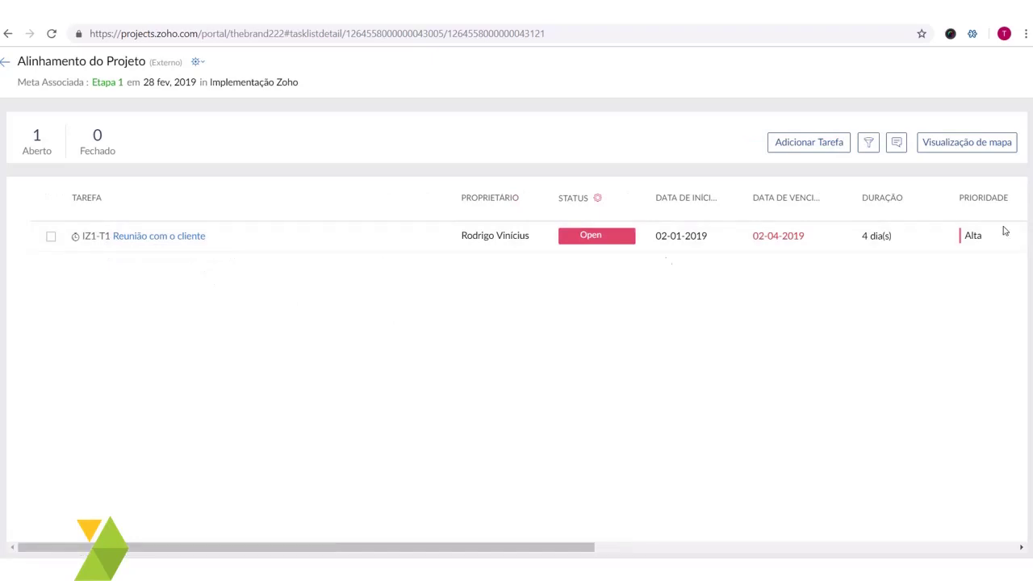
left_click(840, 150)
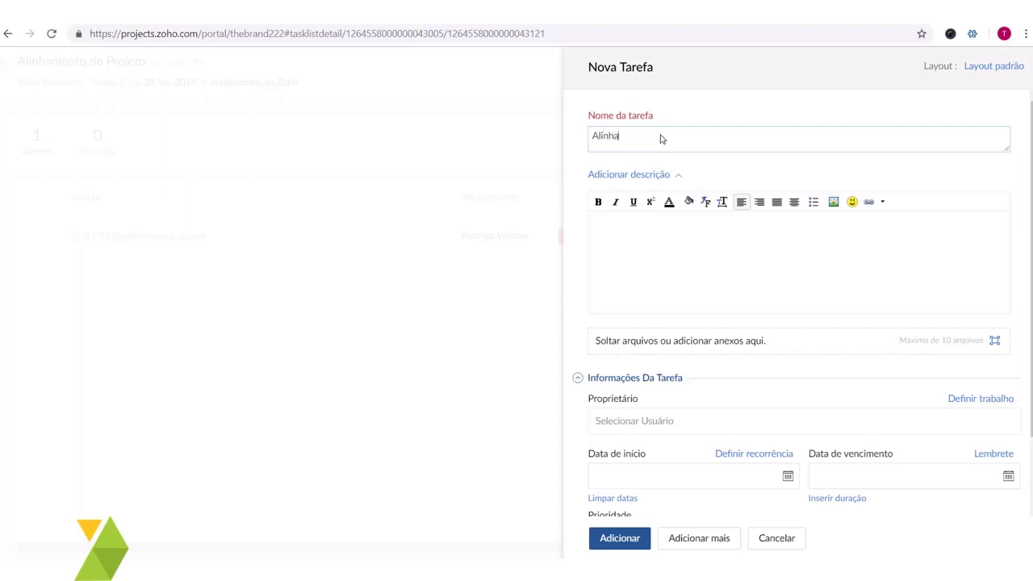
- Name the new task 'Reunião interna', correcting the mistyped text
type("Alin")
key("ctrl+a")
type("Reuniã")
key("ctrl+shift+Left")
type("int")
- Assign the task to me, running 02-05-2019 to 02-07-2019
scroll(831, 234, "down", 1)
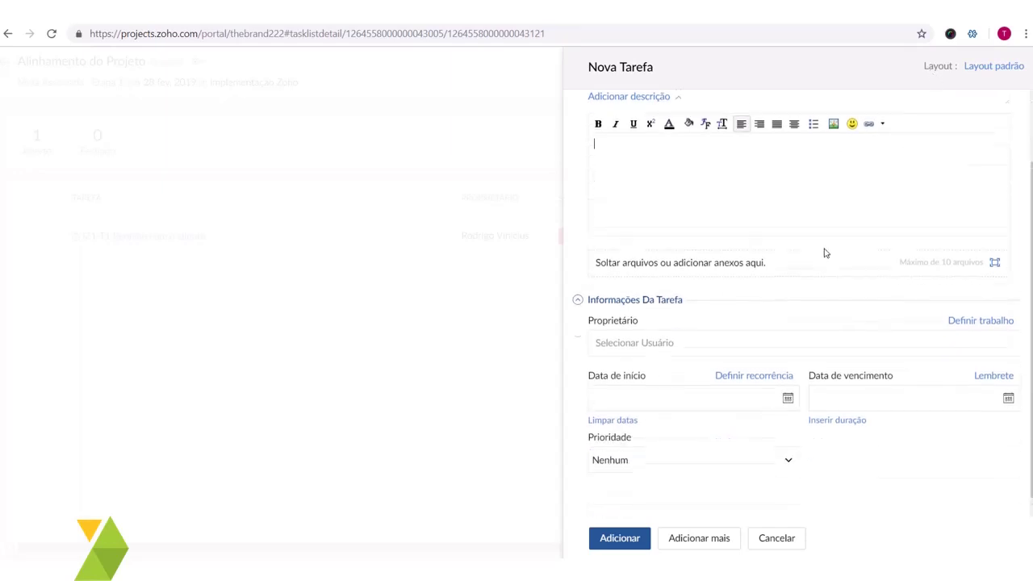
left_click(654, 336)
left_click(654, 360)
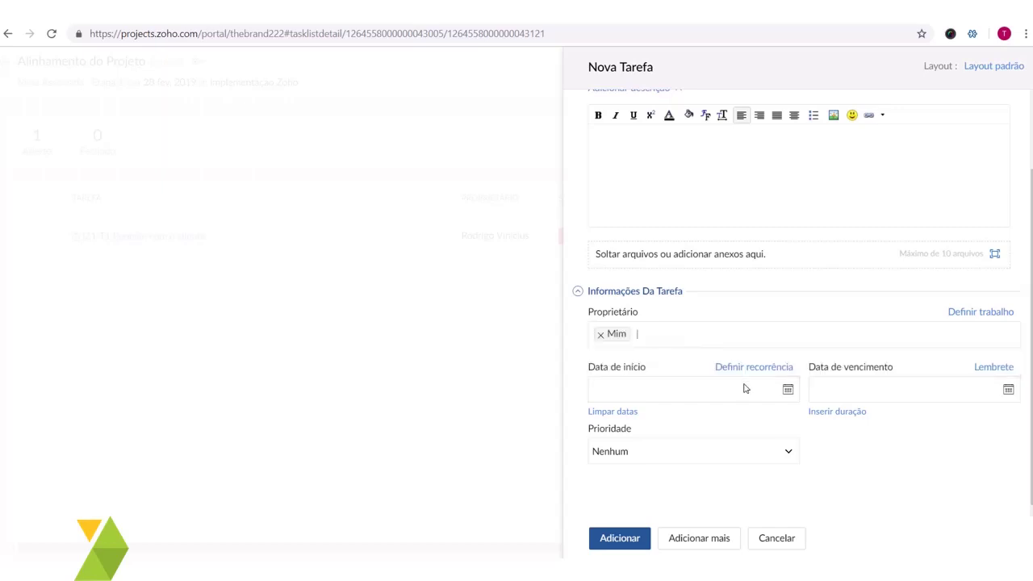
left_click(787, 391)
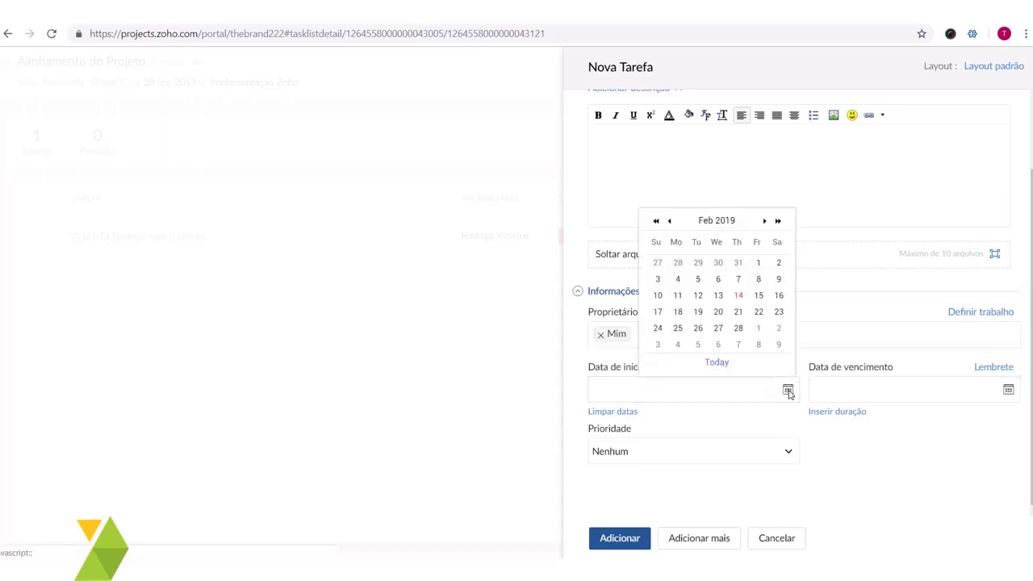
left_click(698, 279)
left_click(1007, 389)
left_click(952, 281)
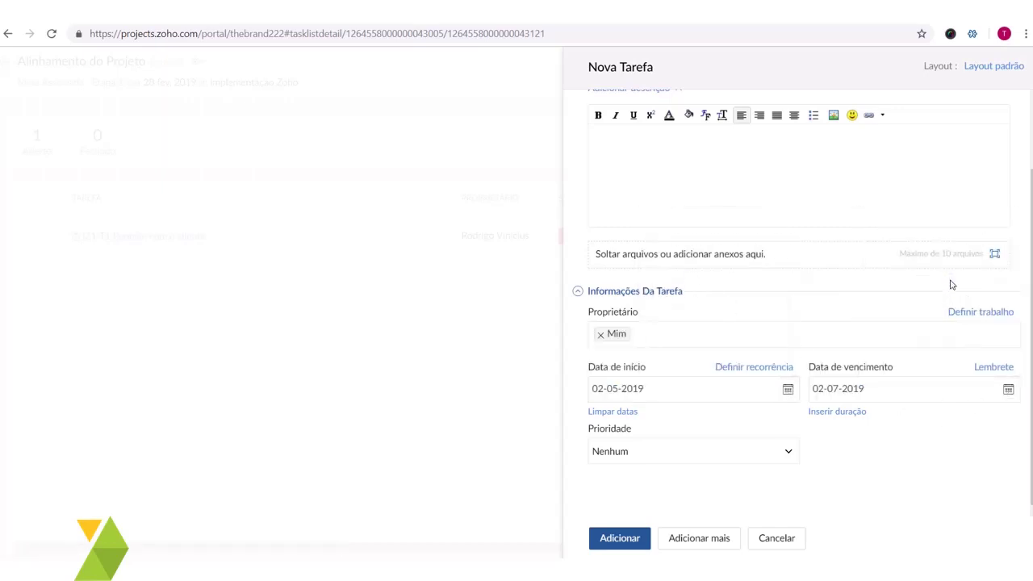
- Give Reunião interna Média priority, save it, and close the detail panel
left_click(637, 452)
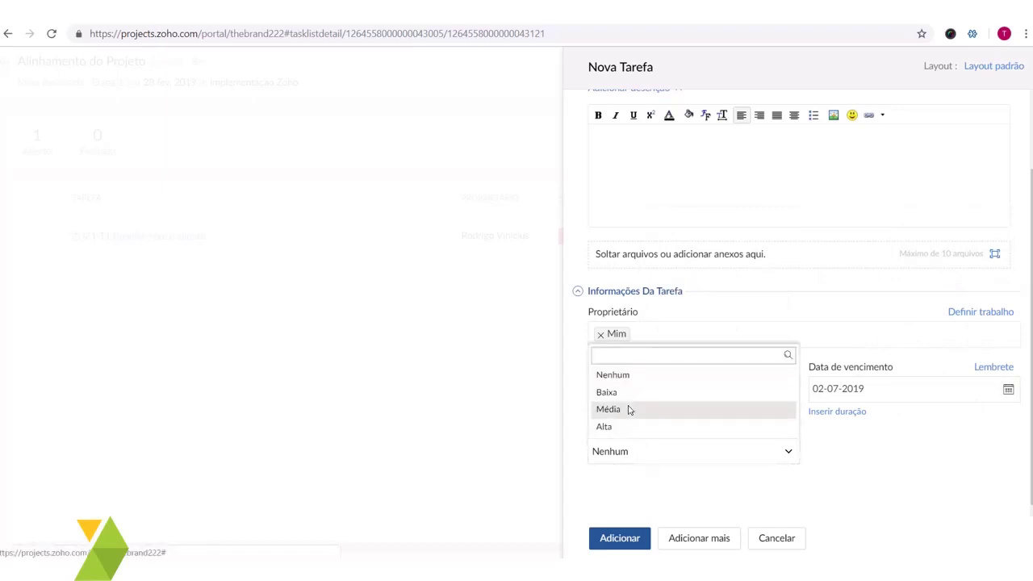
left_click(608, 410)
left_click(618, 539)
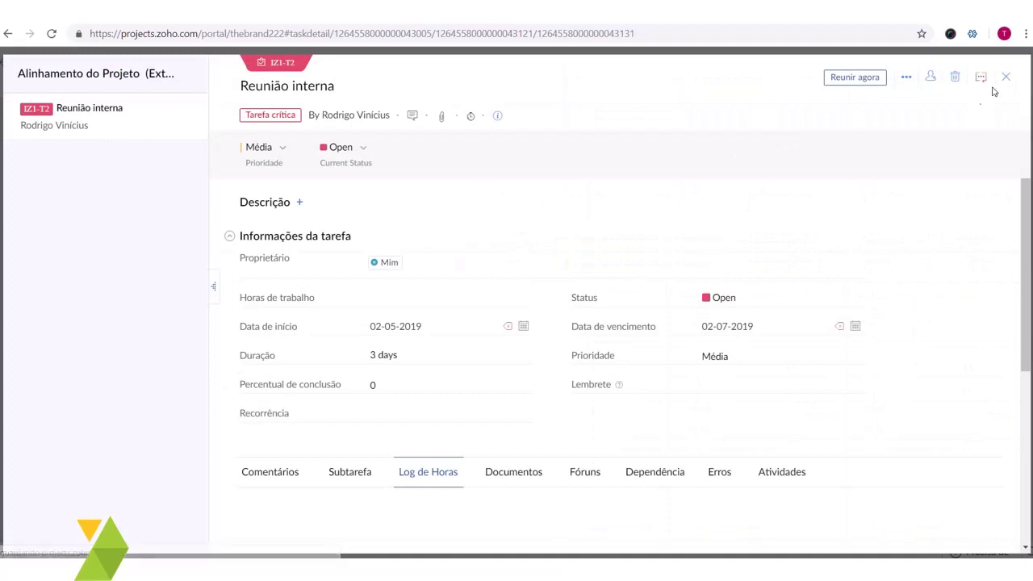
left_click(1005, 76)
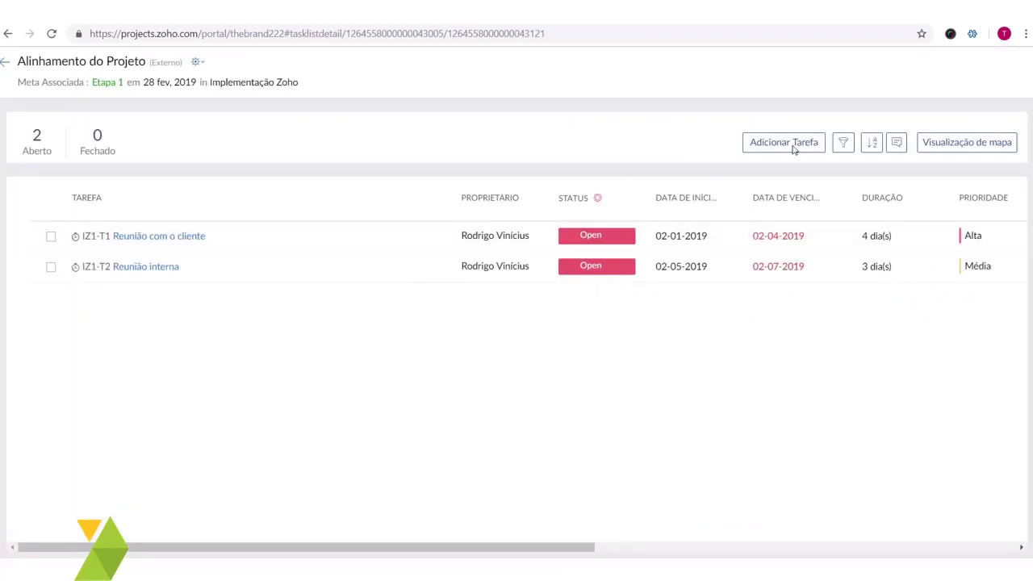
- Start another task in the list named 'Criação do Projeto', fixing the typo
left_click(796, 144)
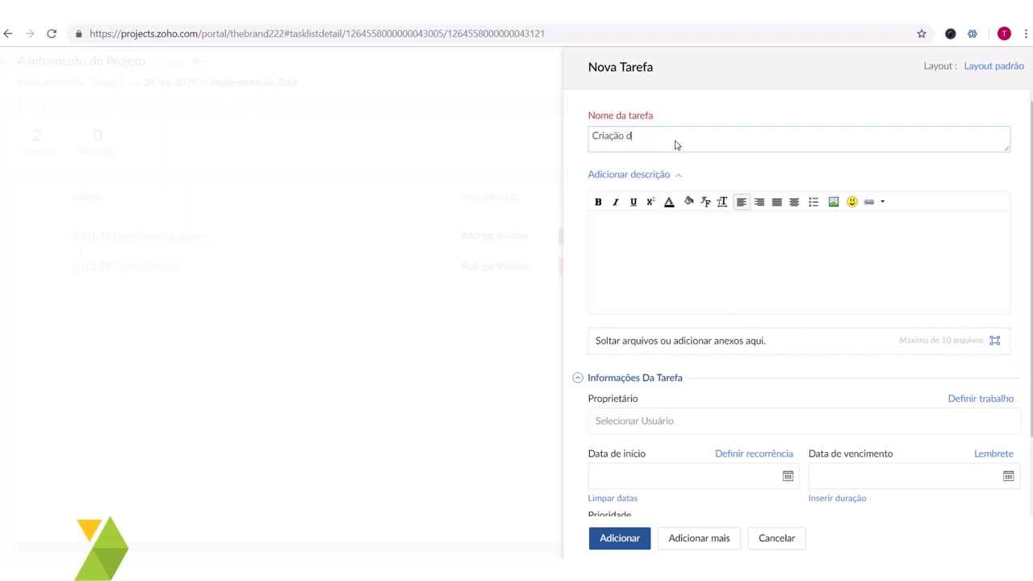
type("Criação do Proejto")
key("BackSpace")
key("BackSpace")
key("BackSpace")
key("BackSpace")
type("jeto")
key("BackSpace")
key("BackSpace")
key("BackSpace")
key("BackSpace")
type("jto")
- Assign Criação do Projeto to me, running February 11 to February 14, 2019
left_click(683, 230)
scroll(682, 214, "down", 2)
scroll(710, 283, "up", 2)
scroll(646, 278, "down", 2)
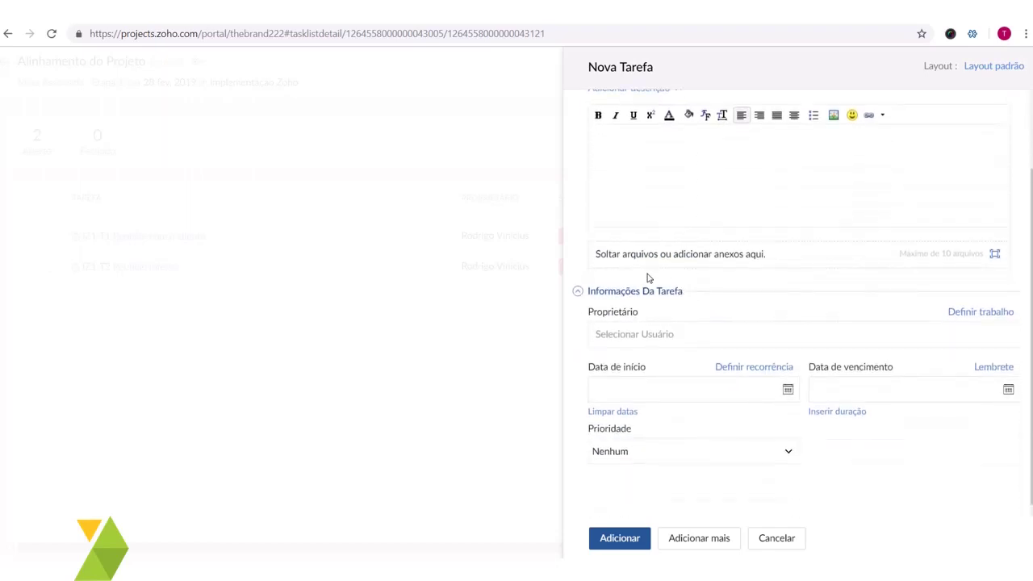
left_click(673, 335)
left_click(664, 360)
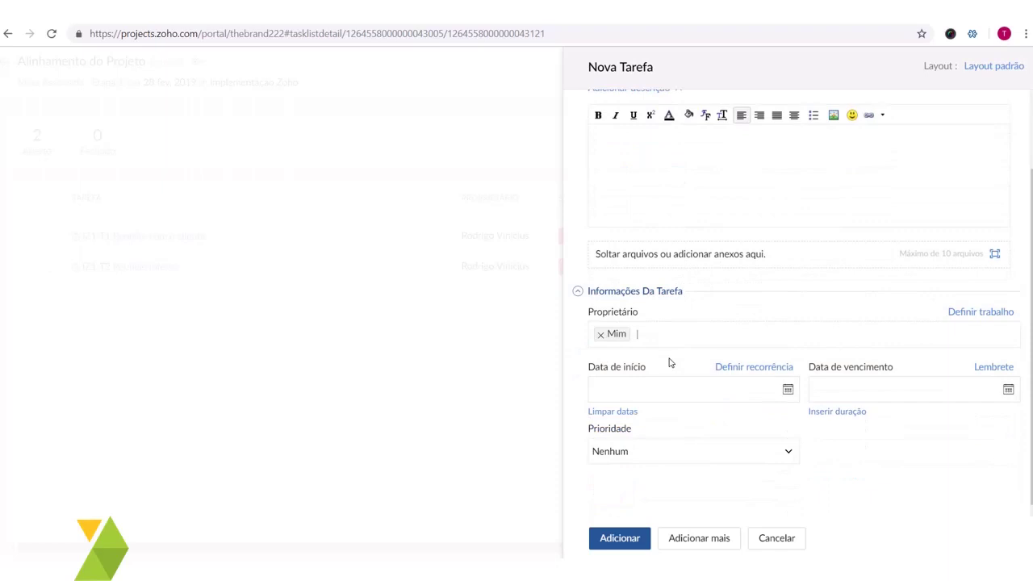
left_click(790, 393)
left_click(679, 295)
left_click(1008, 390)
left_click(957, 296)
- Set Baixa priority, save the task, and close its detail panel
left_click(708, 451)
left_click(646, 393)
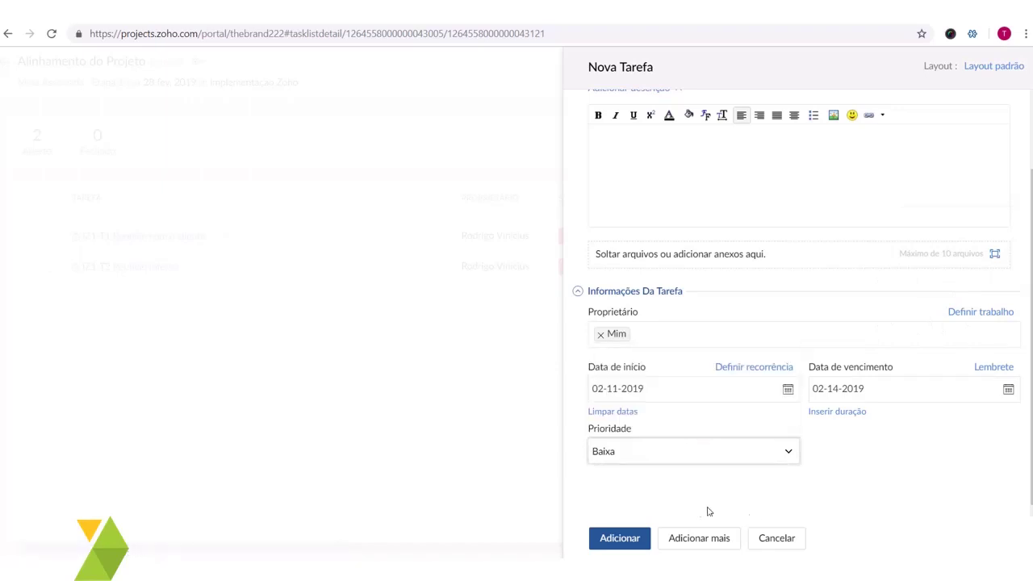
left_click(618, 538)
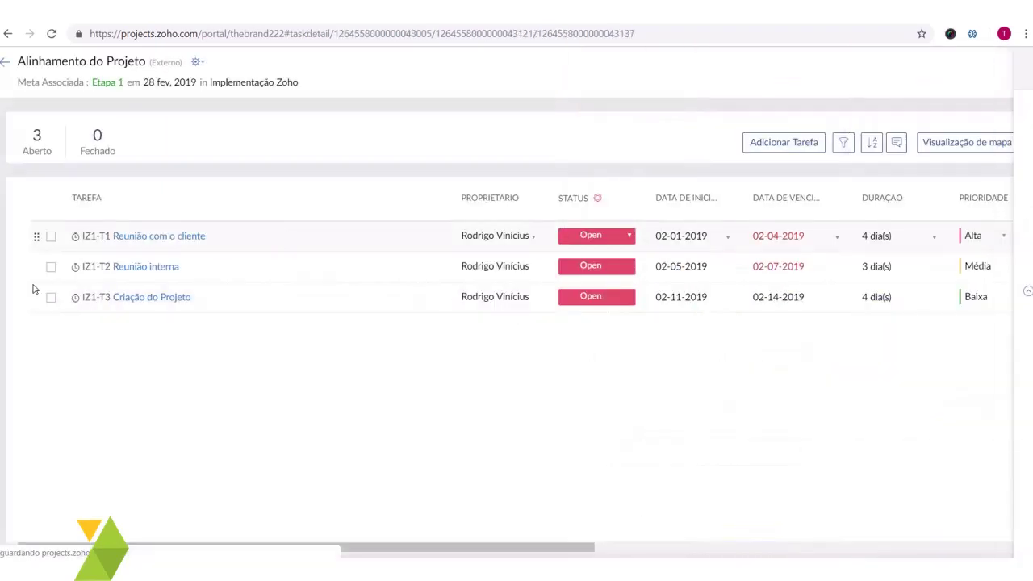
left_click(151, 297)
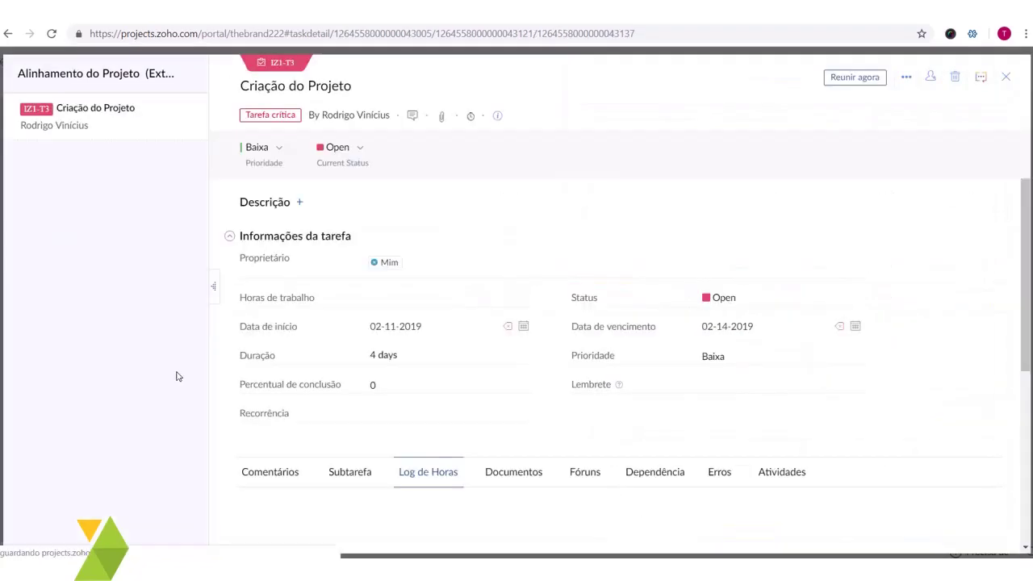
left_click(1006, 78)
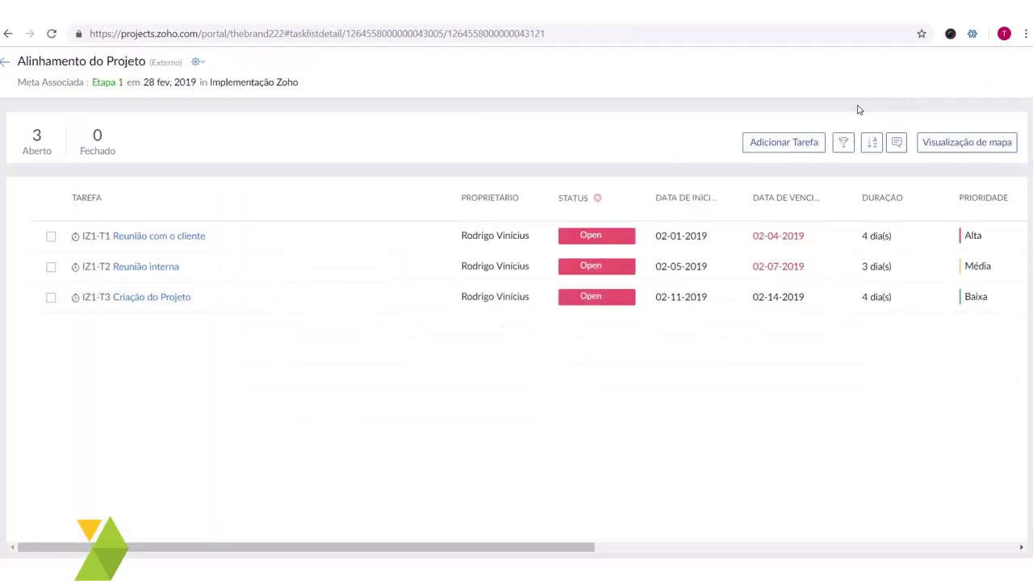
- Navigate via Projetos to Implementação Zoho's Tarefas page listing all three Alinhamento do Projeto tasks
left_click(7, 62)
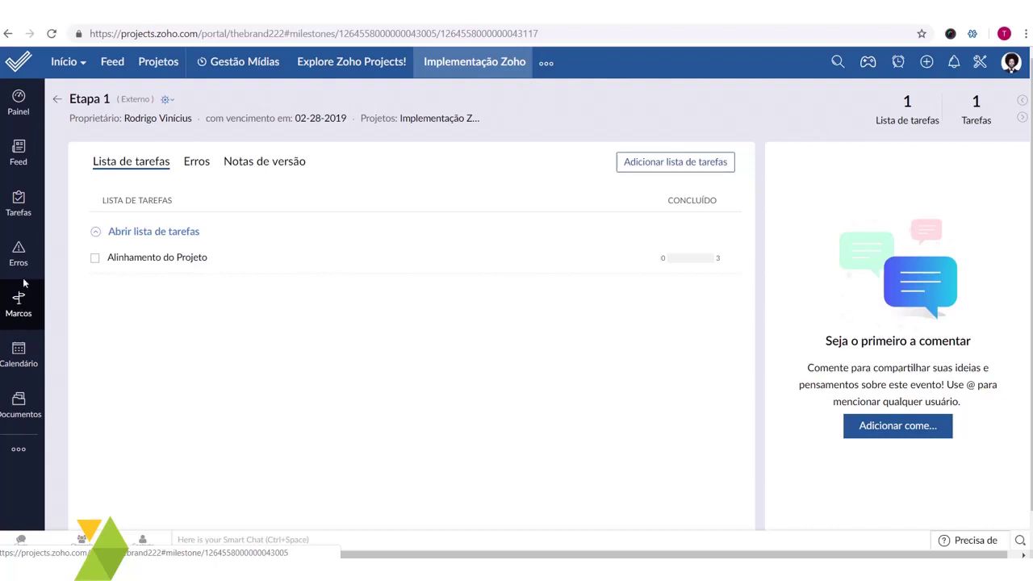
left_click(24, 212)
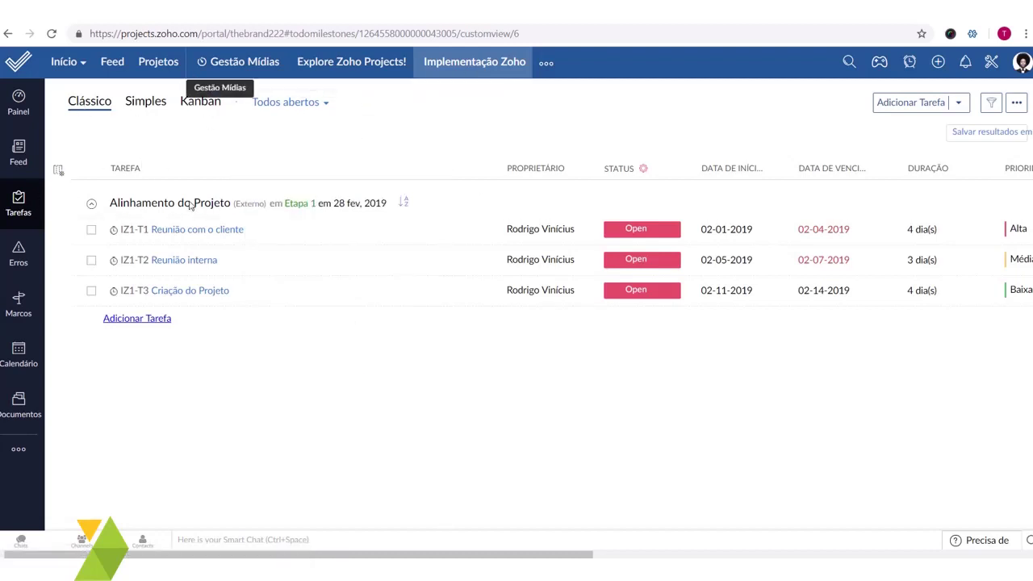
left_click(165, 62)
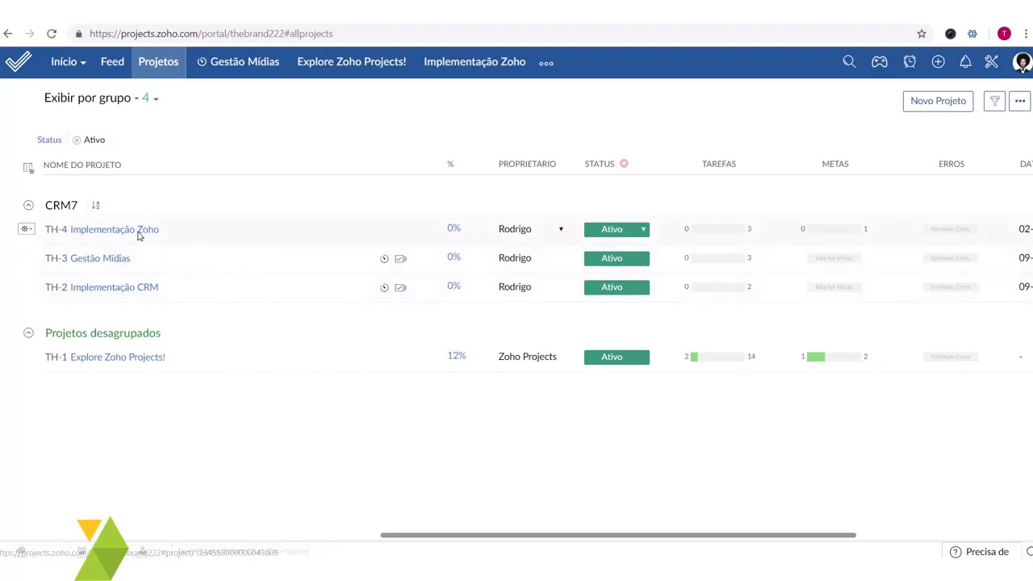
left_click(139, 232)
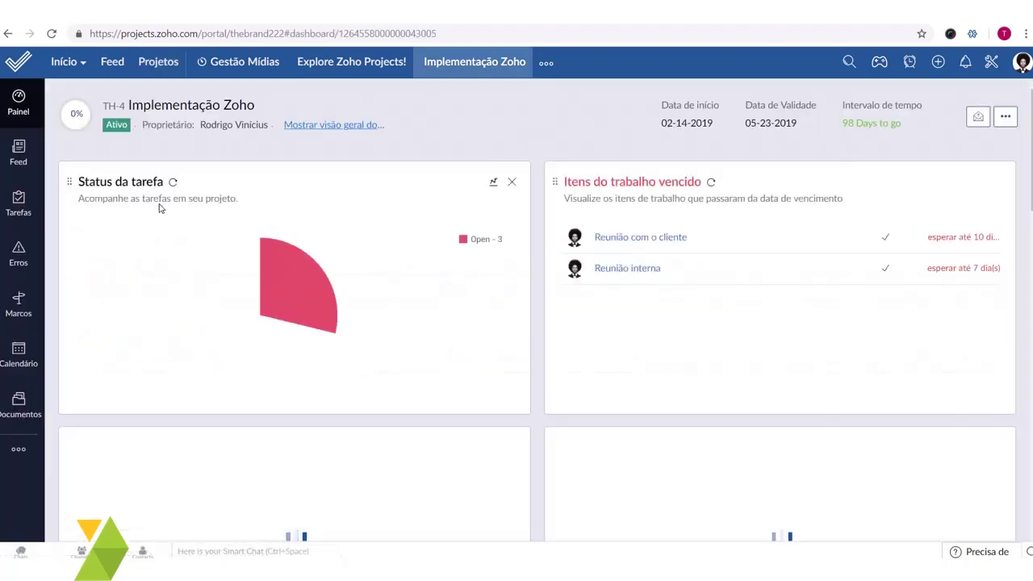
scroll(301, 199, "down", 3)
scroll(301, 200, "up", 3)
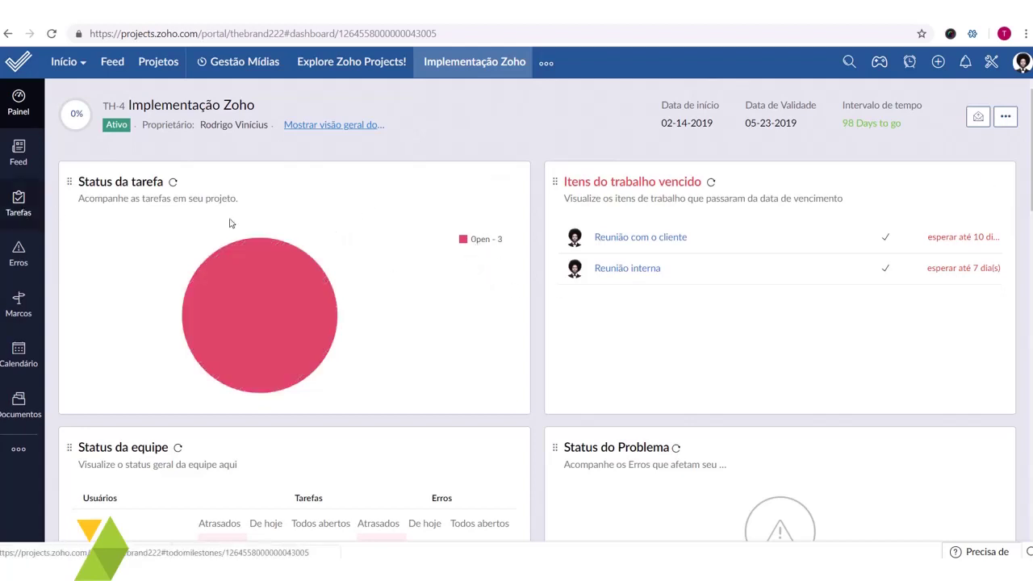
left_click(19, 202)
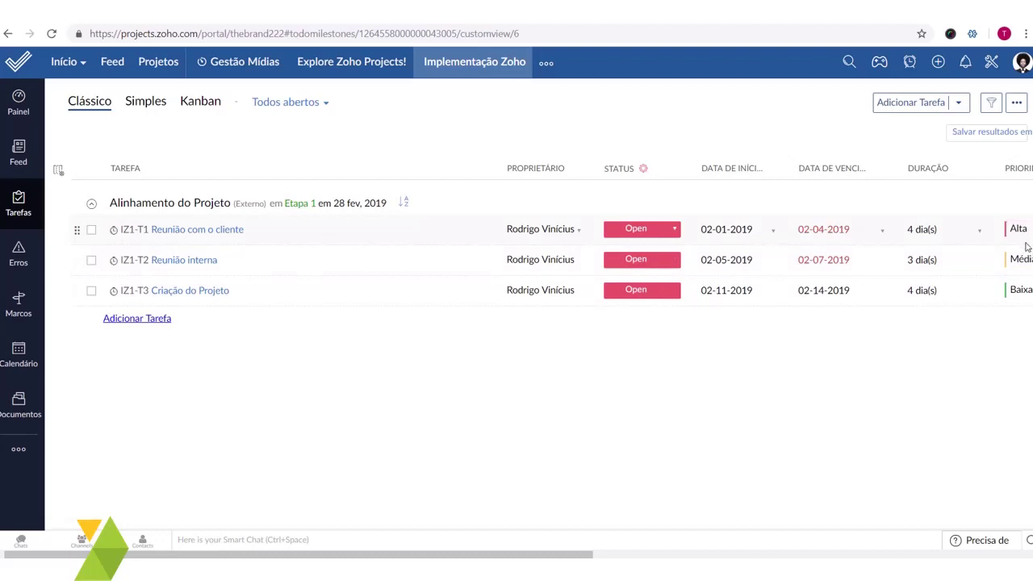
- Set Reunião com o cliente's completion to 70%
scroll(627, 282, "right", 10)
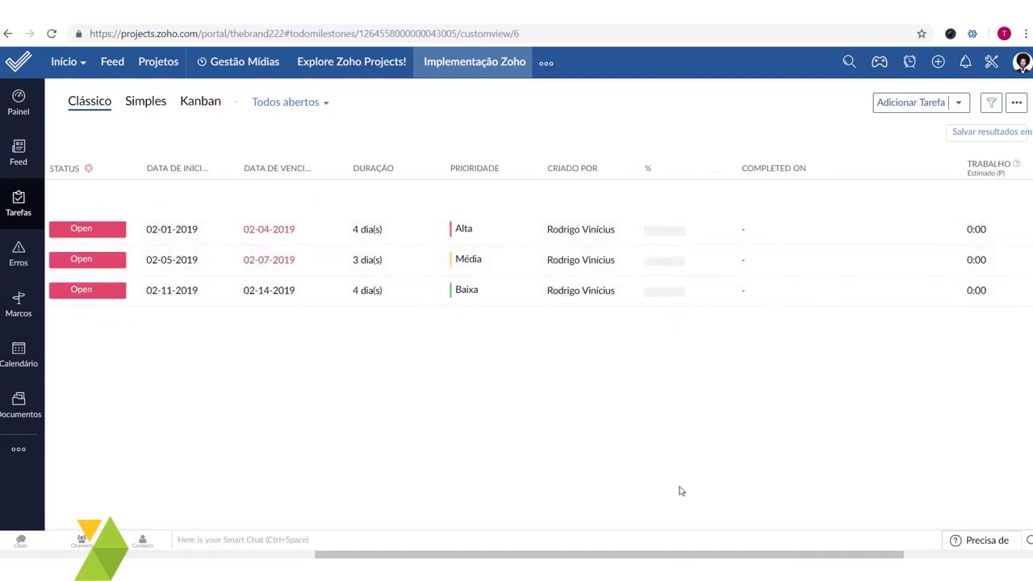
left_click(674, 238)
left_click(654, 300)
left_click(683, 260)
left_click(740, 293)
left_click(677, 233)
left_click(666, 379)
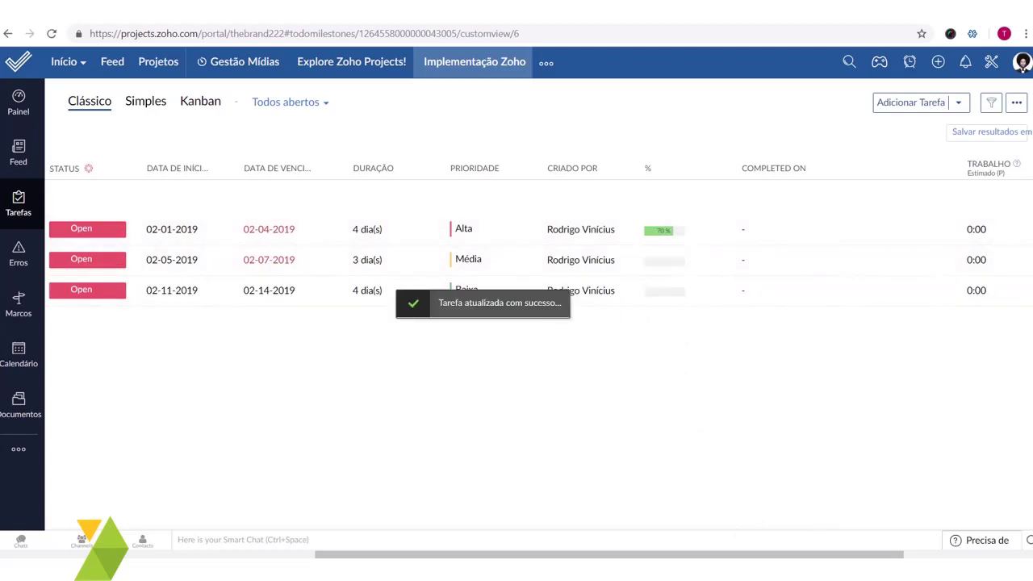
- Set Reunião com o cliente's estimated work to 2:00 hours
left_click_drag(837, 555, 962, 556)
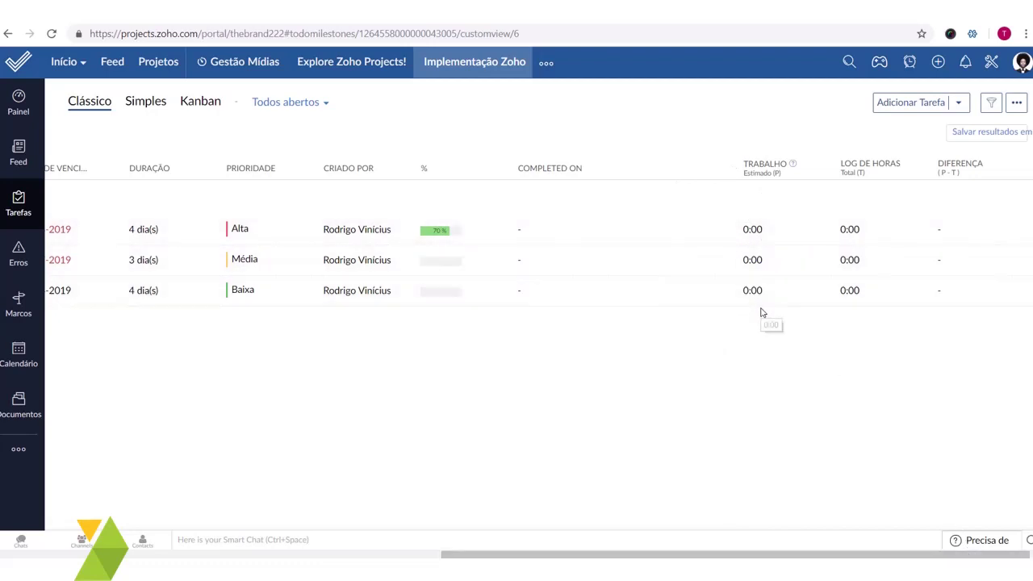
left_click(759, 230)
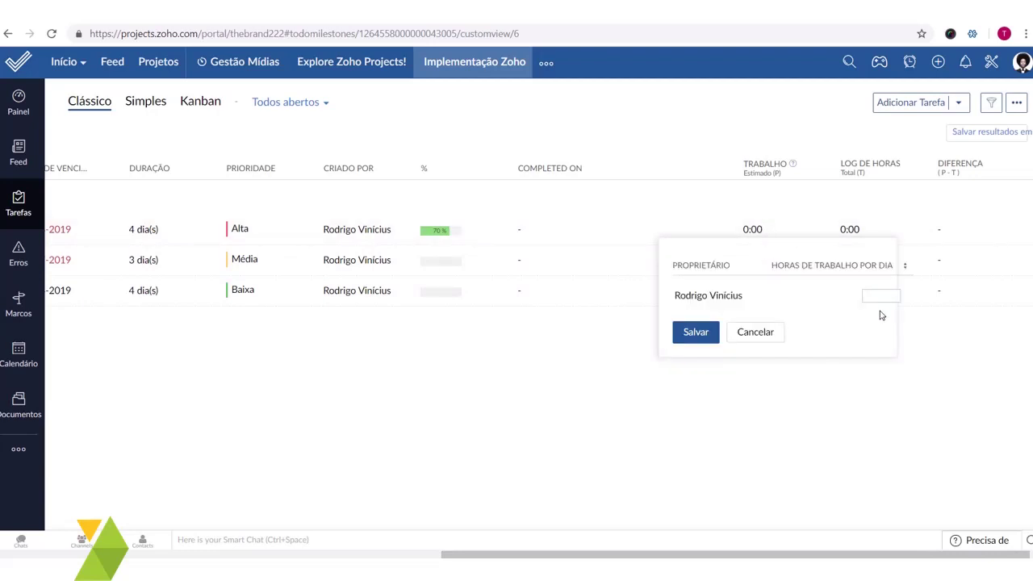
type("1")
key("Return")
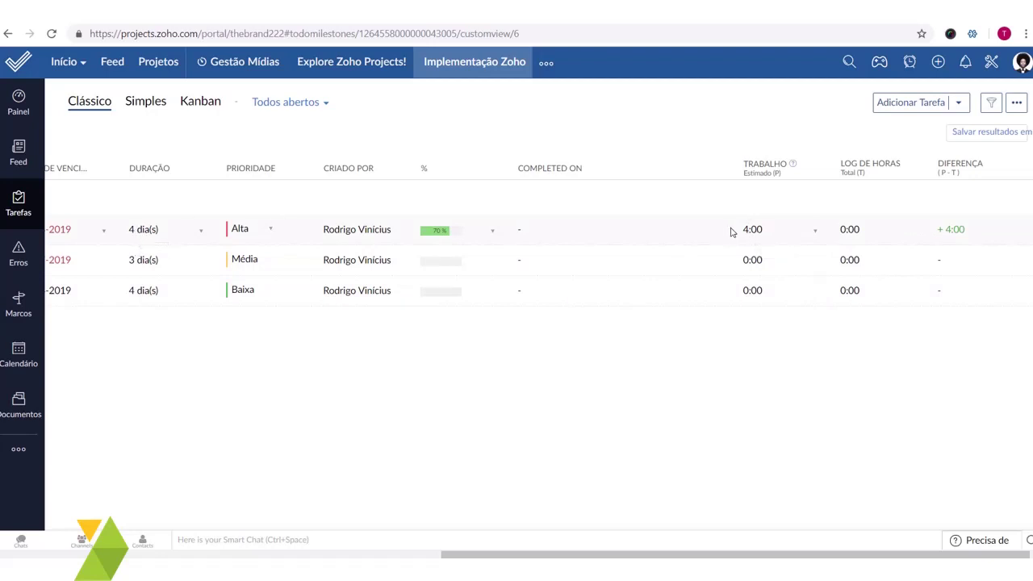
left_click(771, 239)
double_click(885, 302)
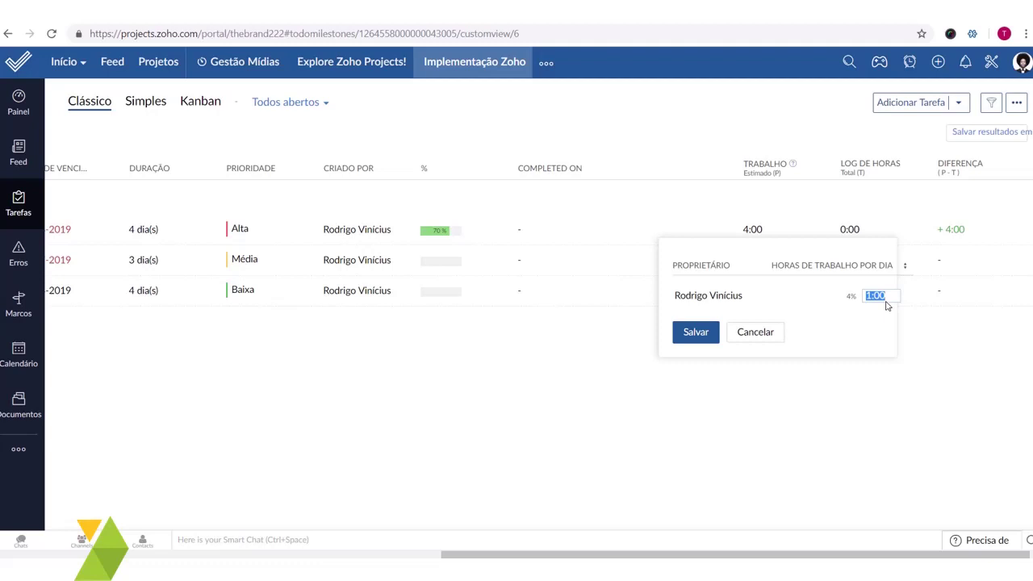
type("0")
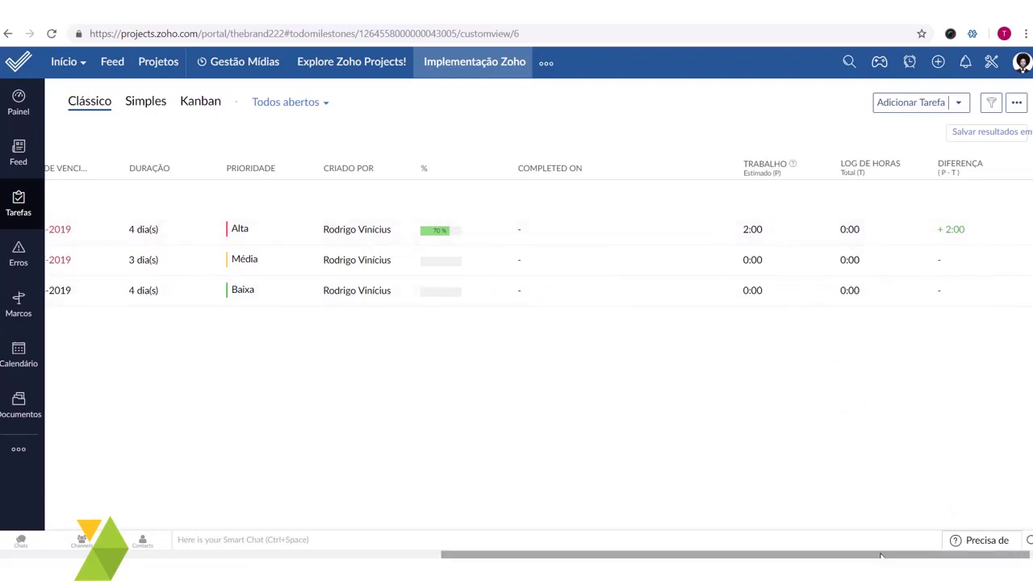
left_click_drag(881, 555, 427, 540)
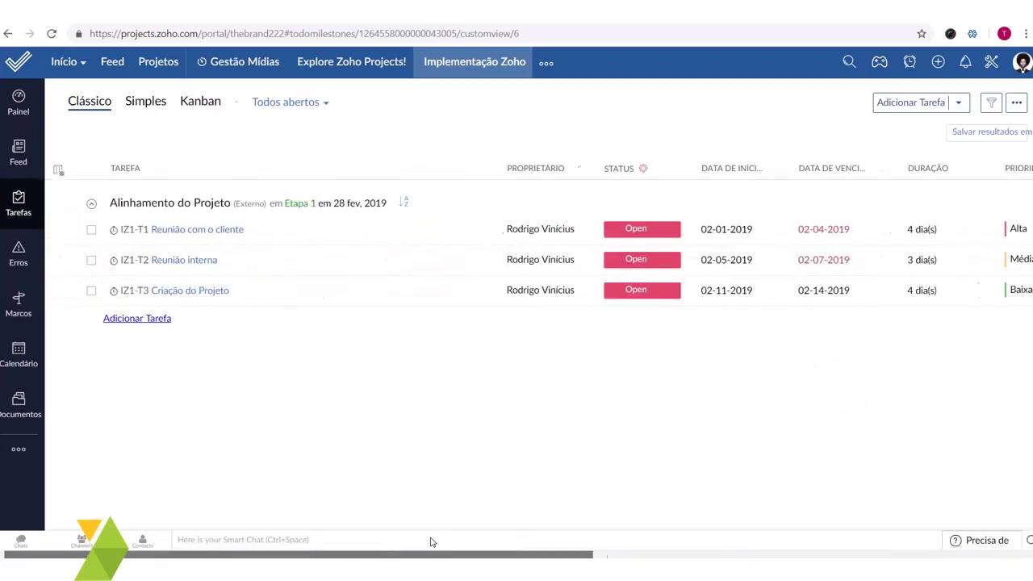
- Log 1:30 billable hours on Reunião com o cliente with note 'Nossa reunião exemplo'
left_click(184, 231)
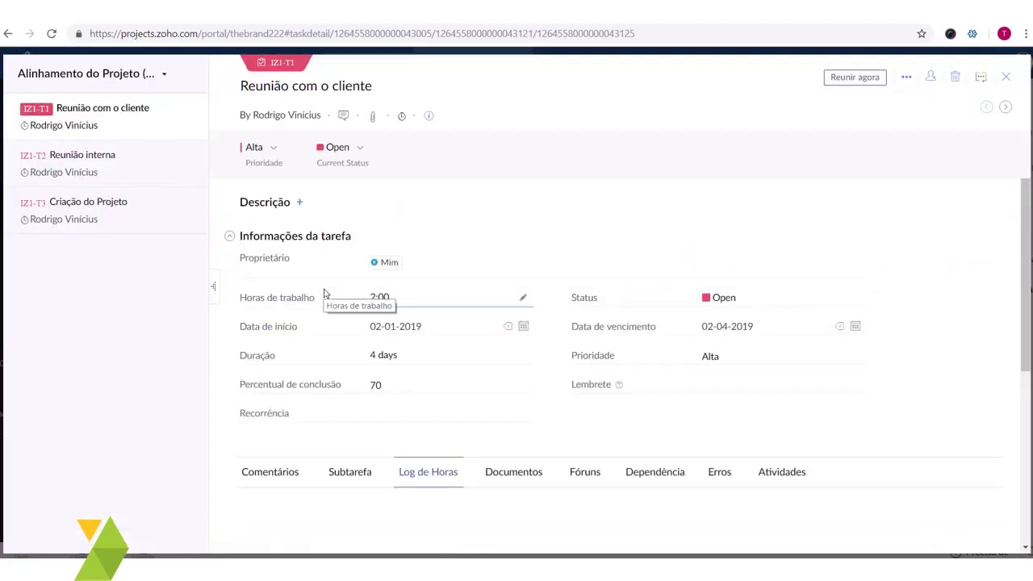
scroll(396, 288, "down", 2)
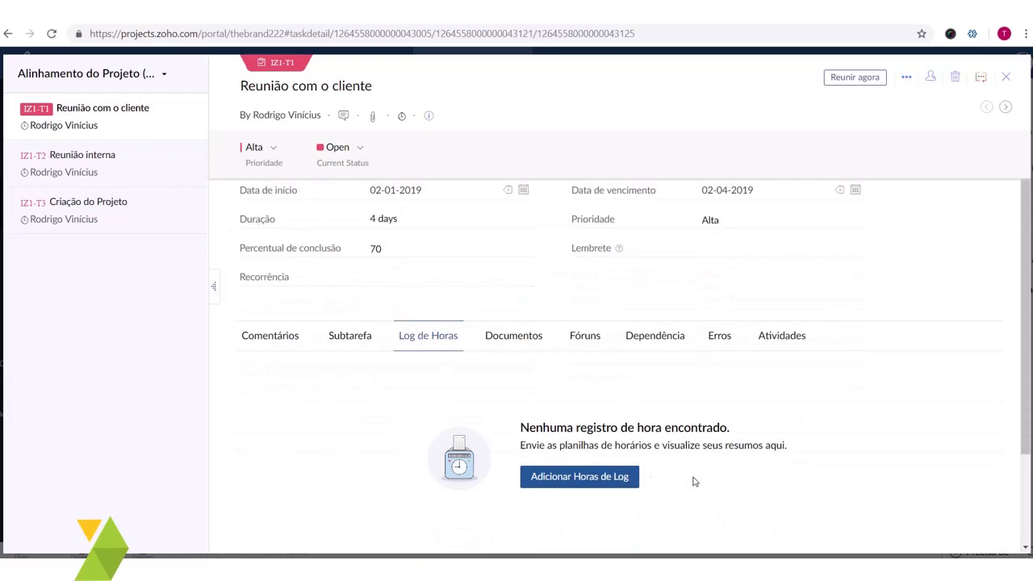
left_click(595, 482)
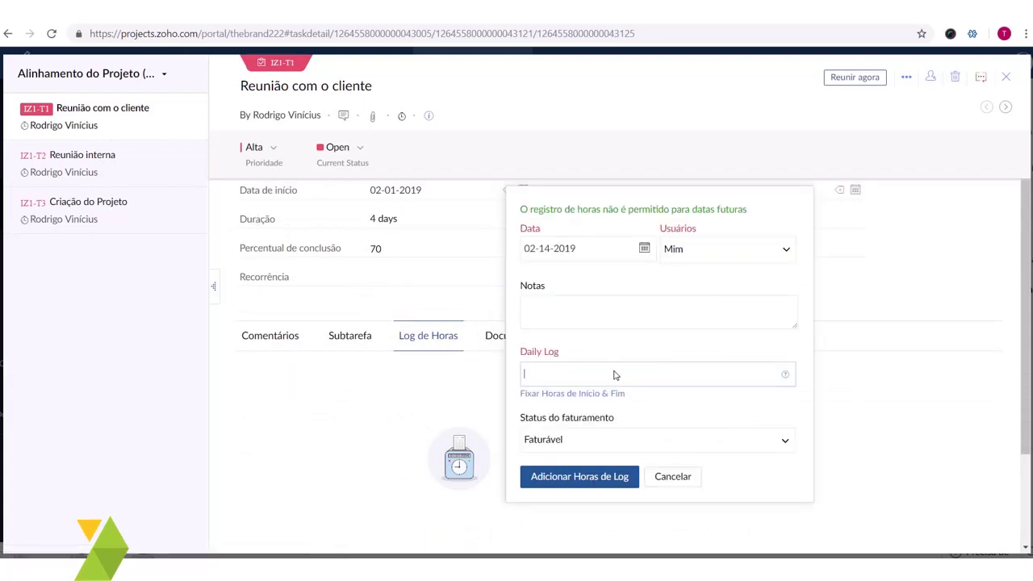
type("1:30")
scroll(680, 366, "up", 2)
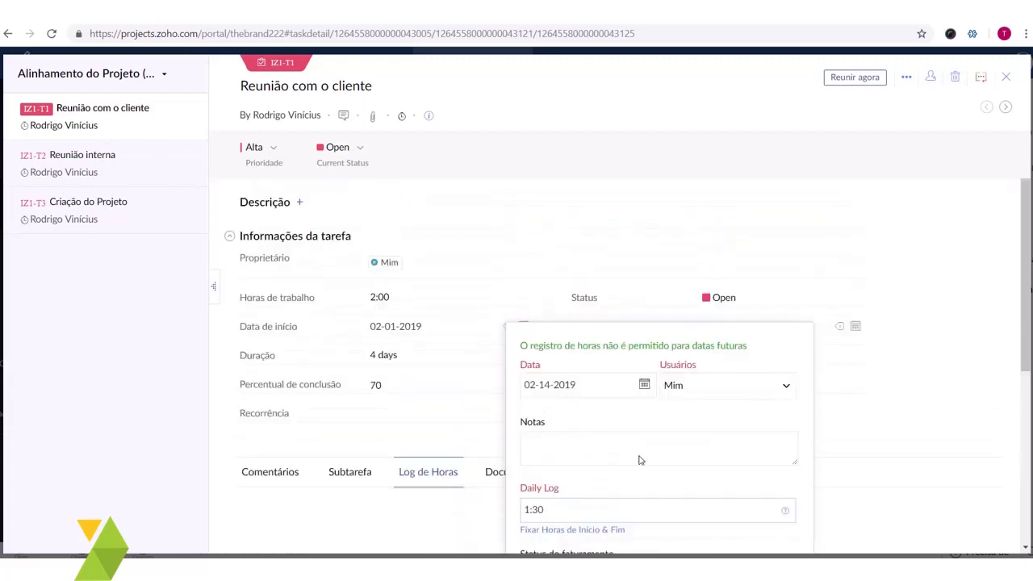
scroll(661, 384, "down", 3)
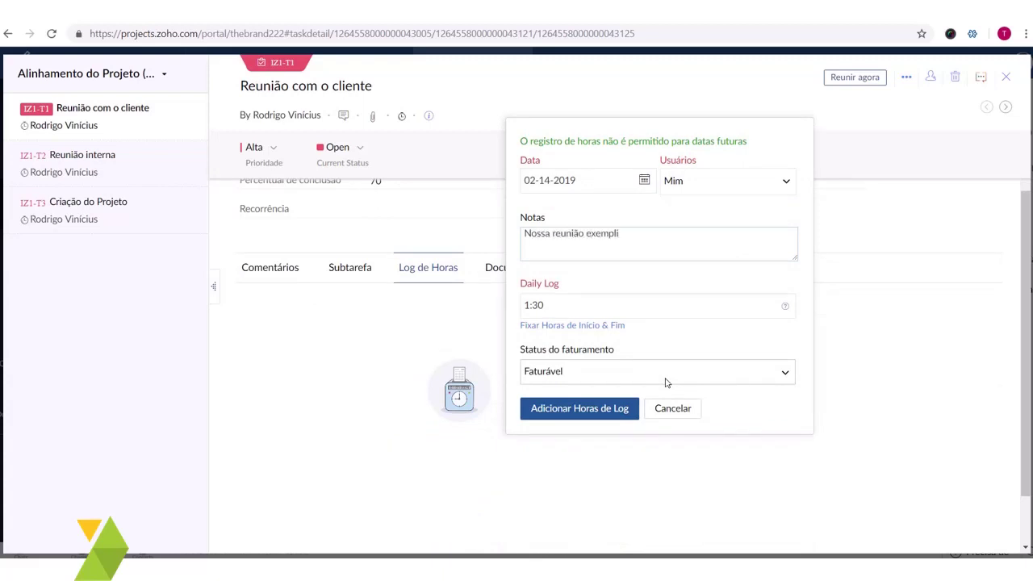
left_click(601, 404)
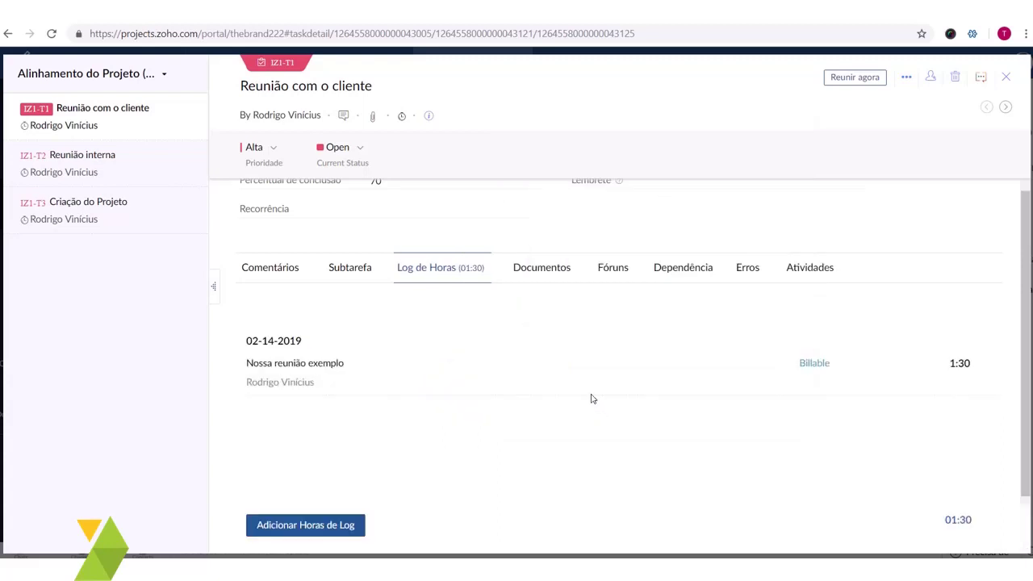
- Close the task details and start the timer on Reunião com o cliente
scroll(855, 371, "up", 3)
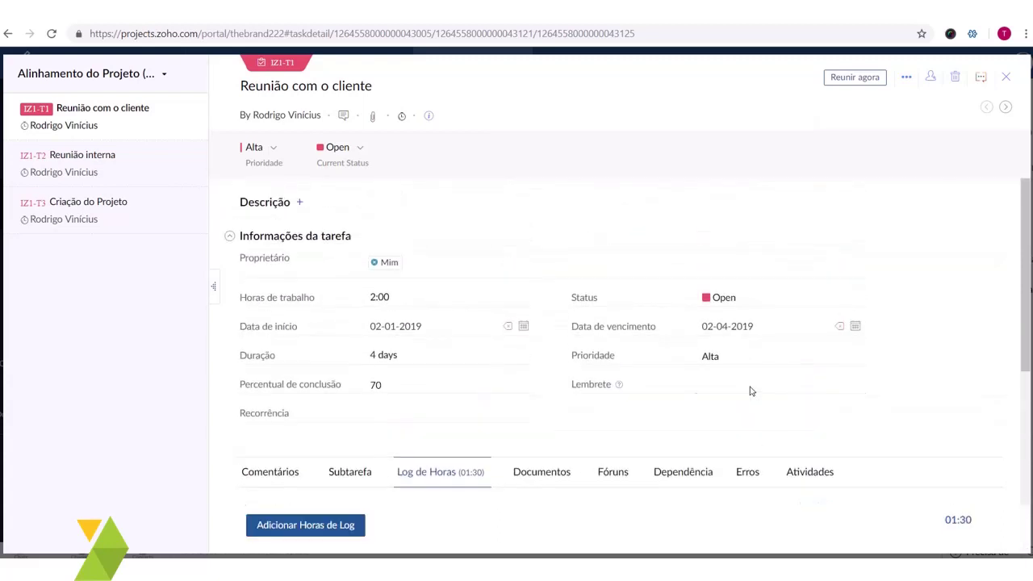
left_click(1005, 77)
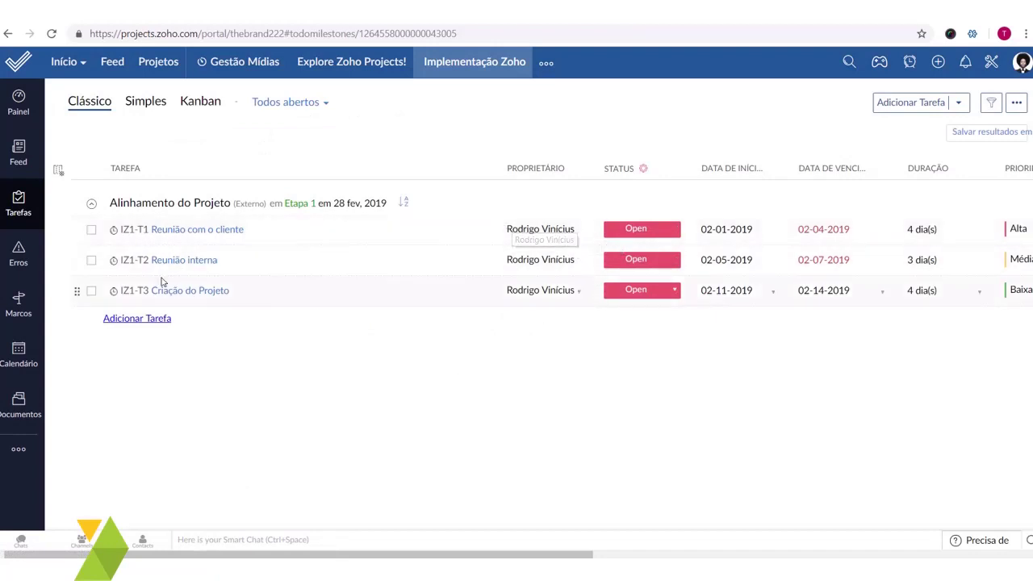
left_click(114, 231)
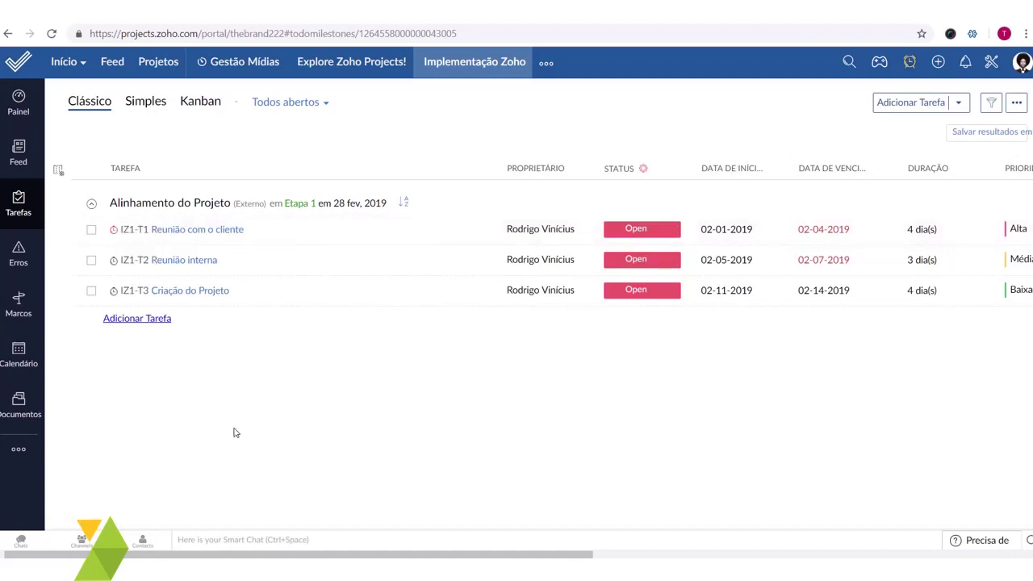
- Stop the Reunião com o cliente timer and save the billable time log with edited notes
mouse_move(114, 231)
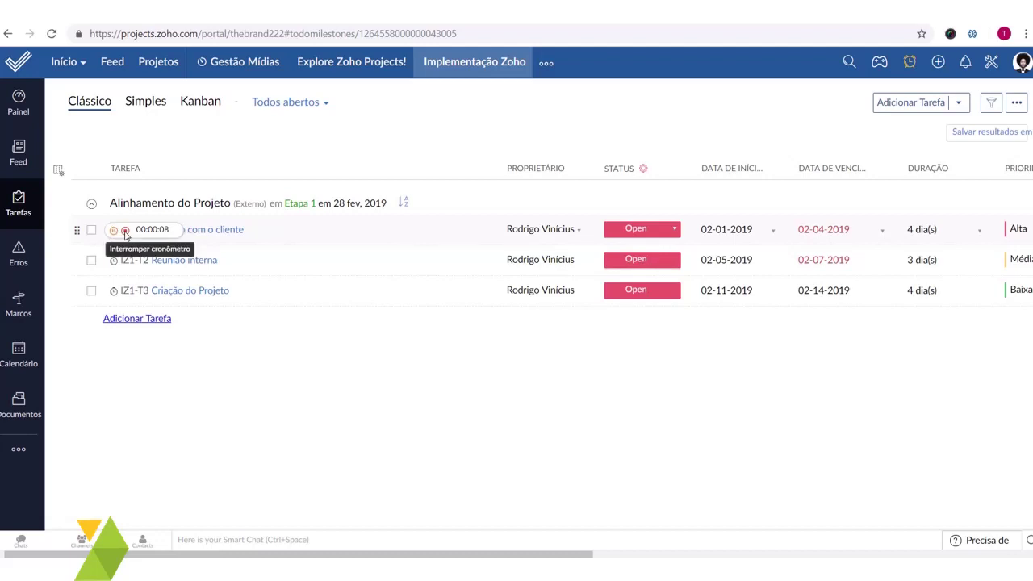
left_click(125, 232)
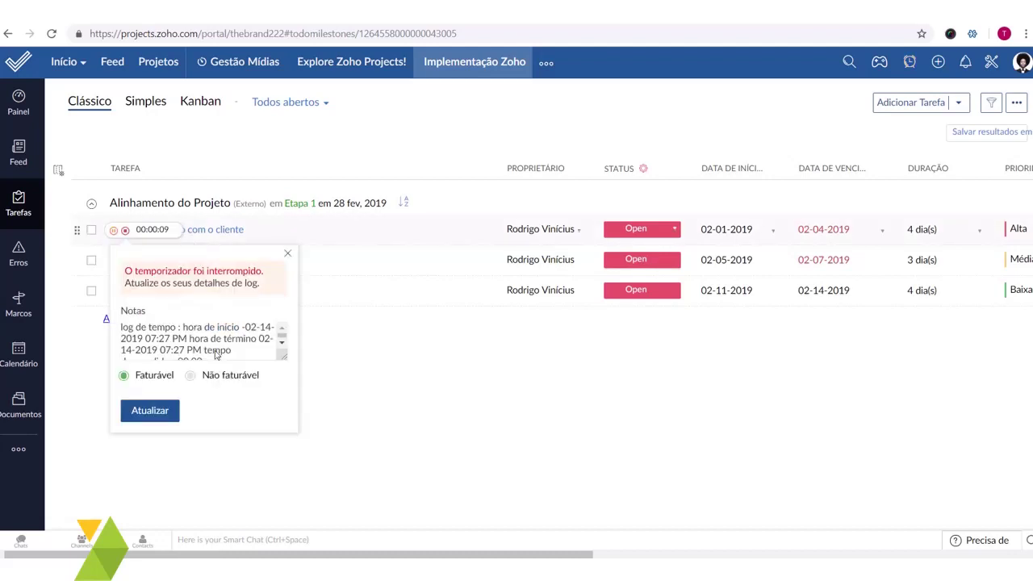
scroll(280, 356, "down", 2)
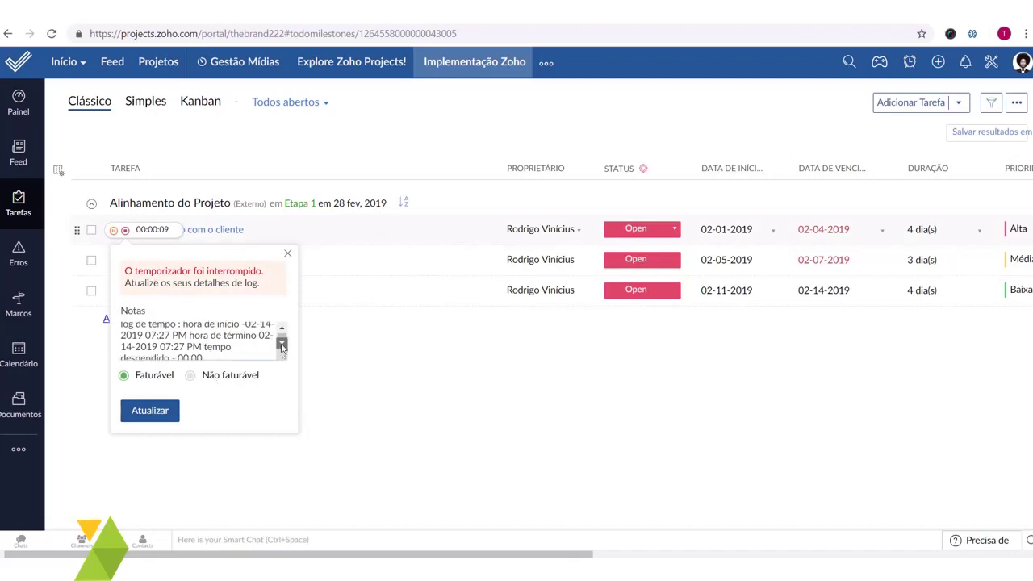
left_click(256, 357)
key("Return")
key("Return")
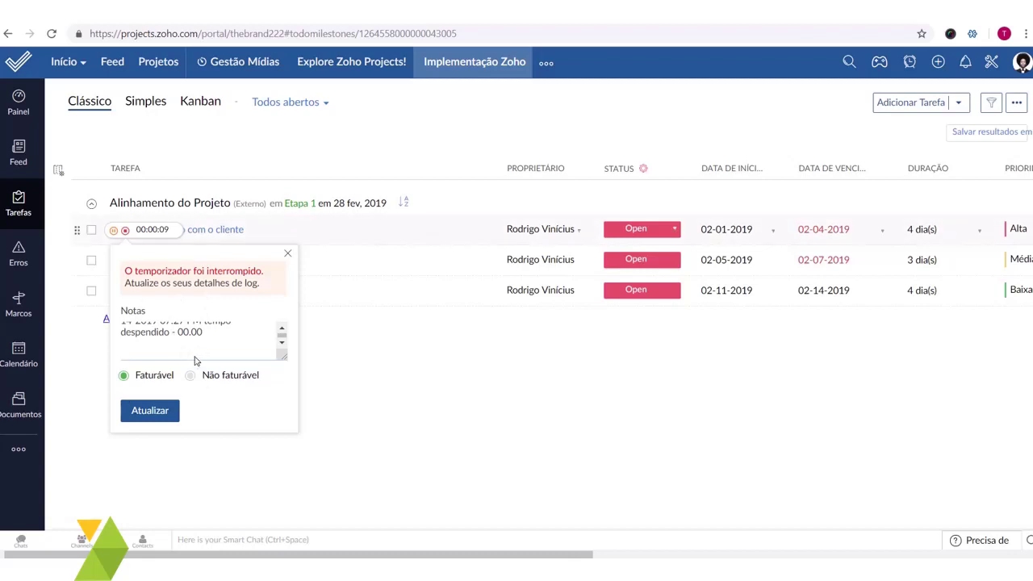
left_click(172, 417)
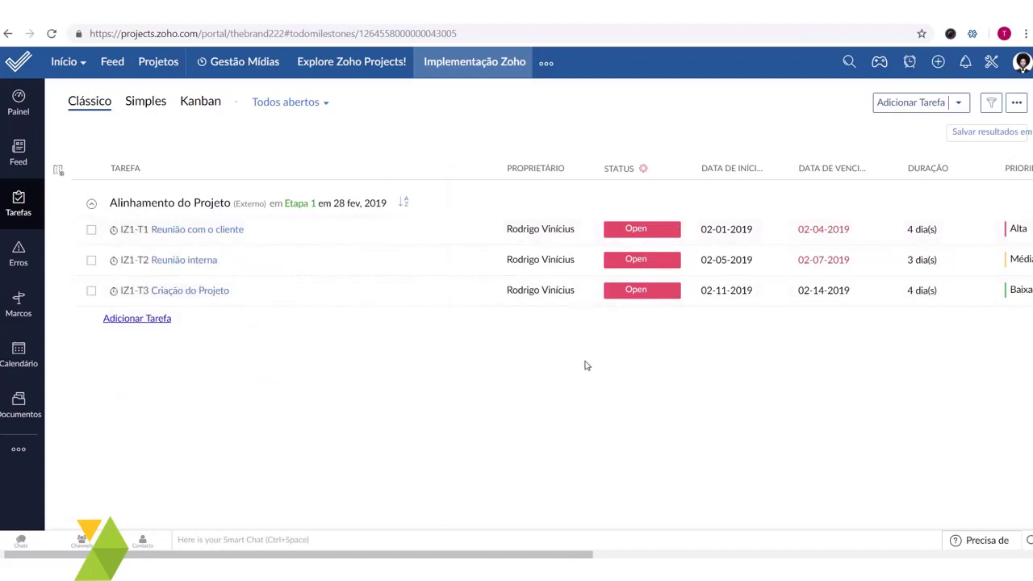
left_click_drag(236, 553, 59, 539)
- Switch from the Simples list to a status Kanban board, keeping all three cards in Open
left_click(155, 108)
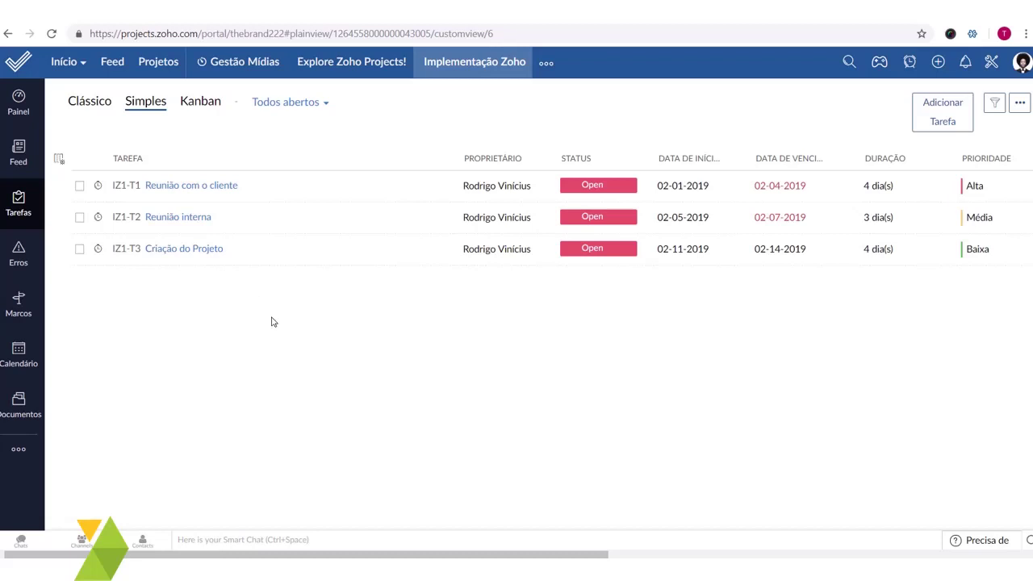
left_click(200, 101)
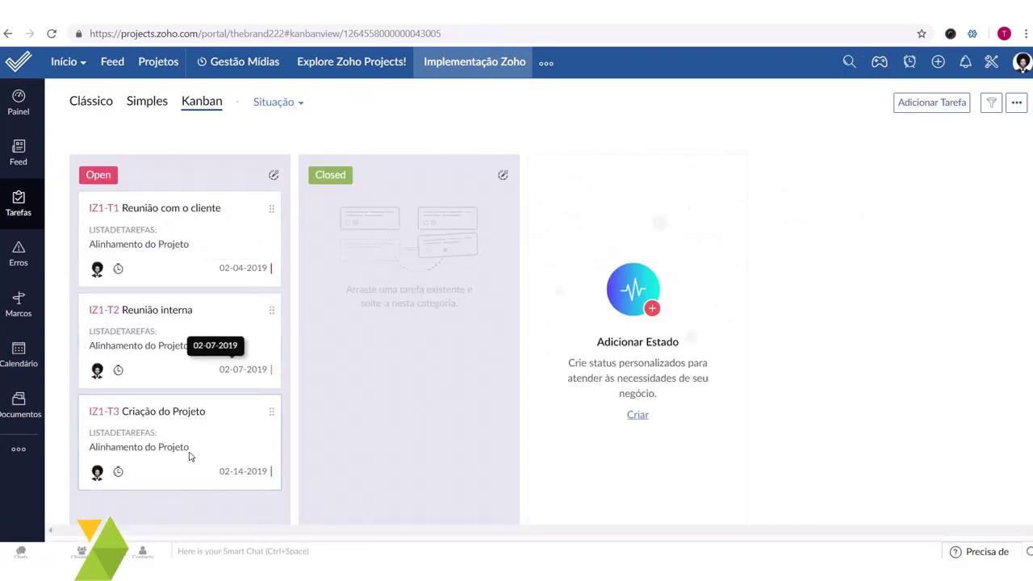
left_click_drag(212, 237, 170, 226)
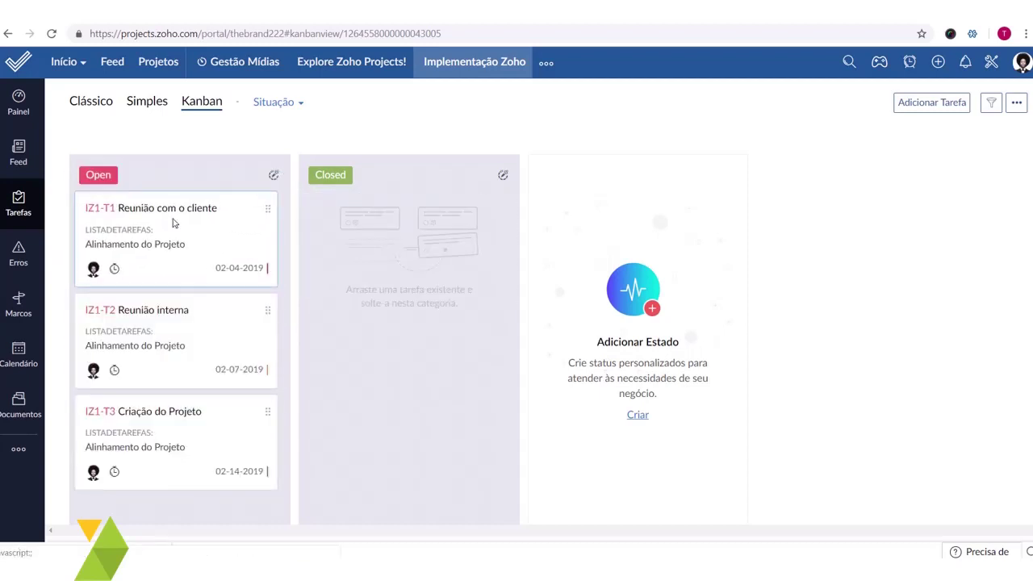
left_click(295, 104)
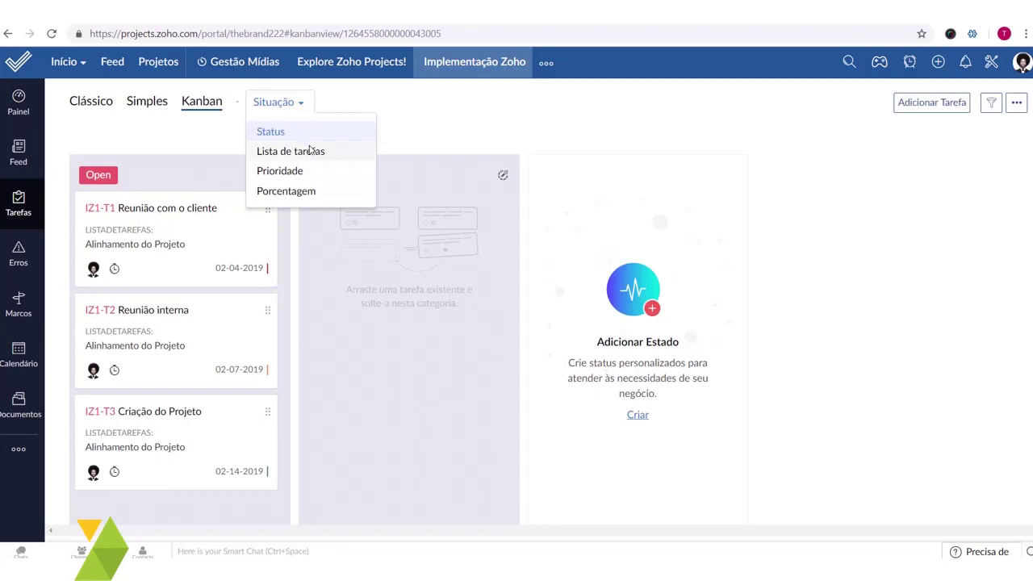
- Group the Kanban board by task list, then by priority
left_click(287, 95)
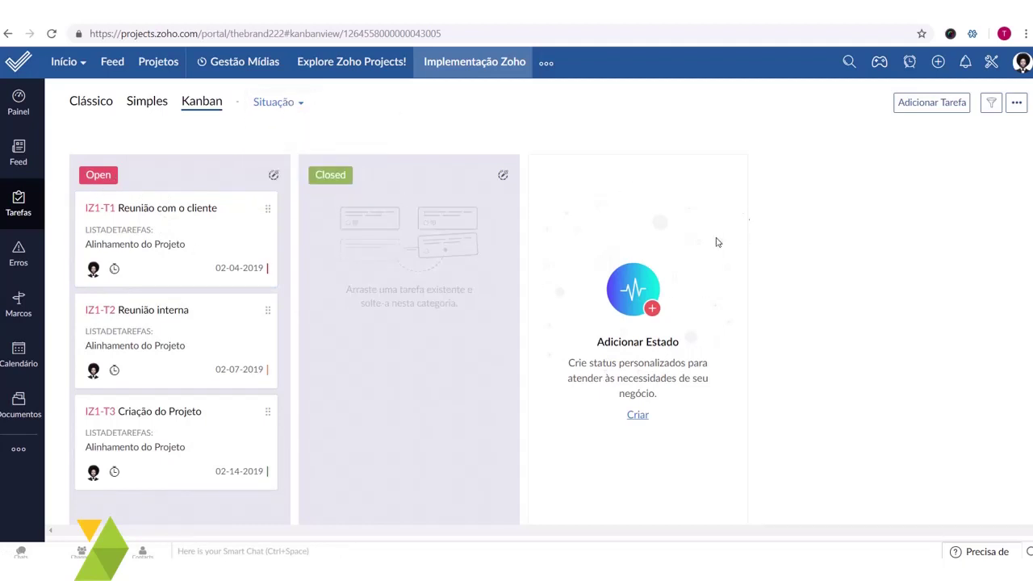
left_click(272, 98)
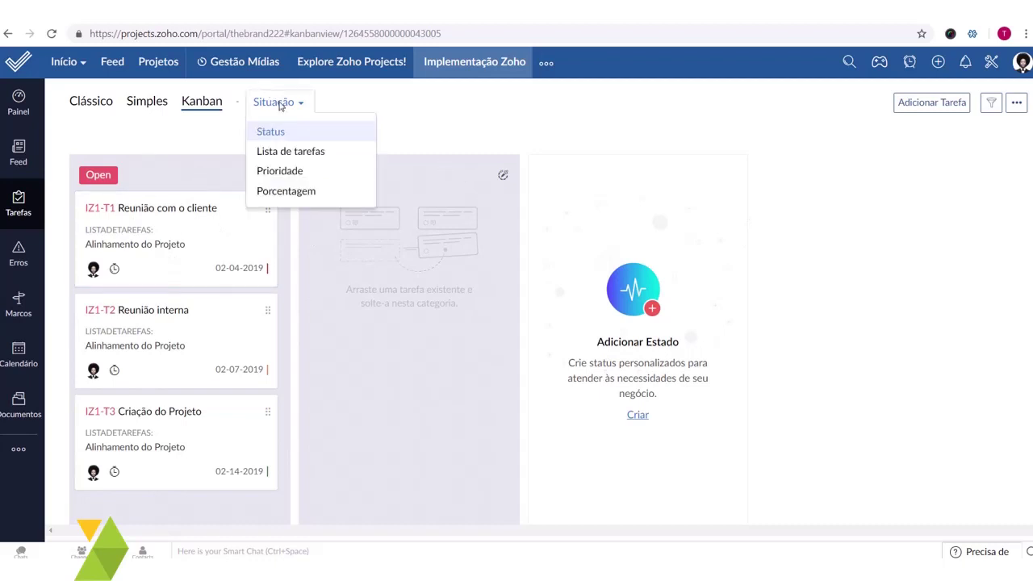
left_click(317, 154)
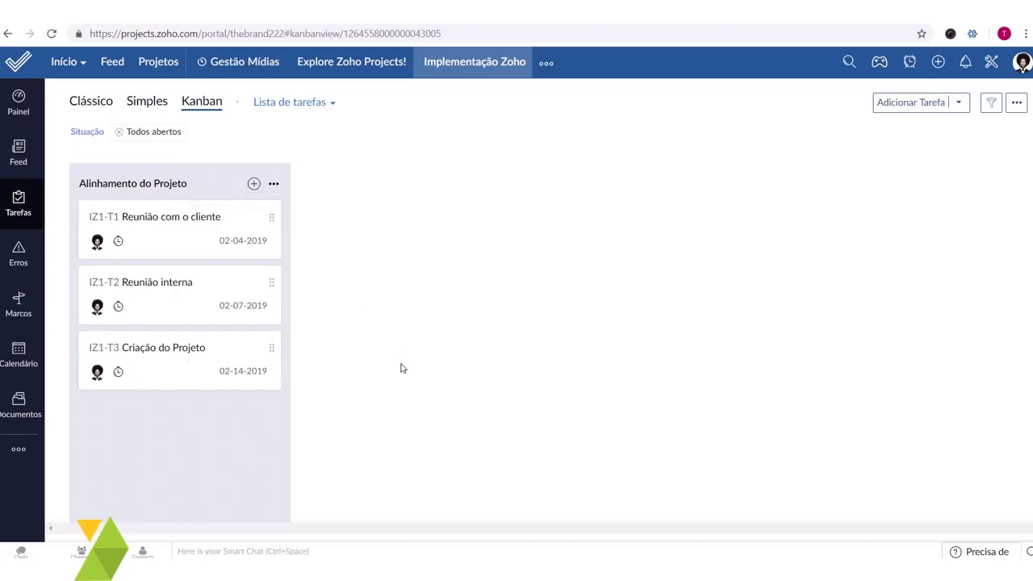
left_click(317, 111)
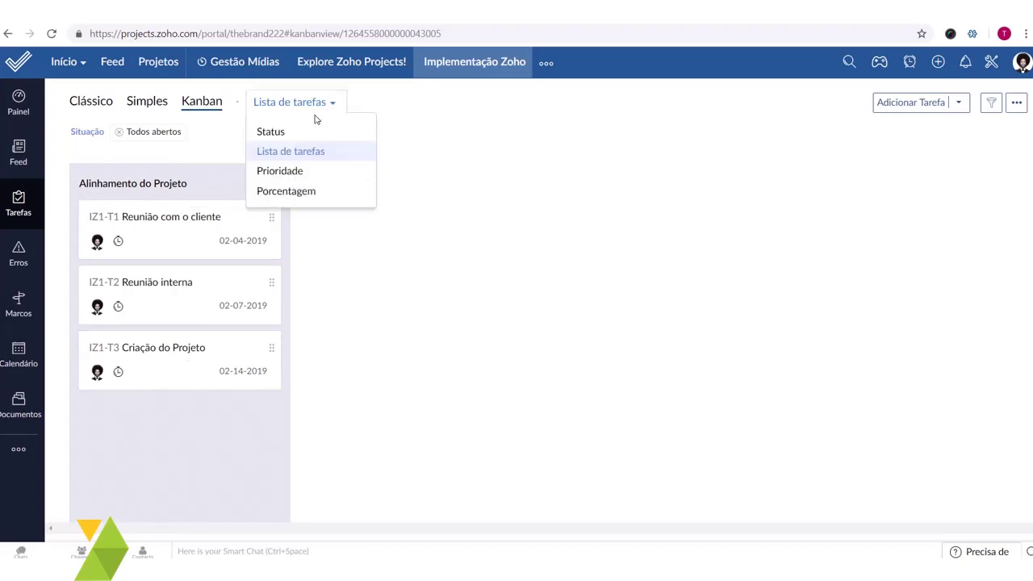
left_click(307, 172)
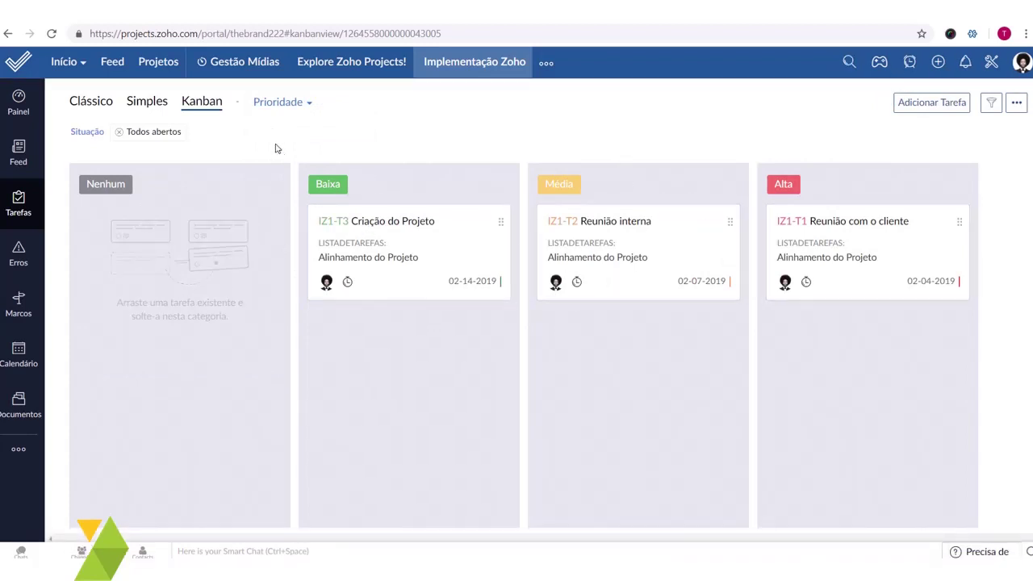
- Leave Criação do Projeto in Baixa and regroup the board by completion percentage
left_click_drag(452, 282, 435, 284)
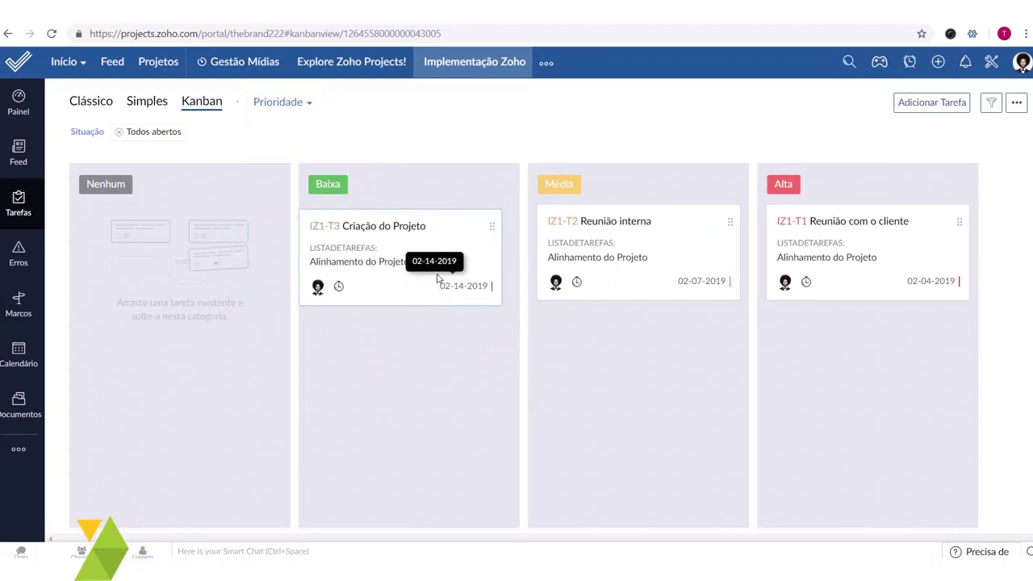
left_click(302, 103)
left_click(286, 191)
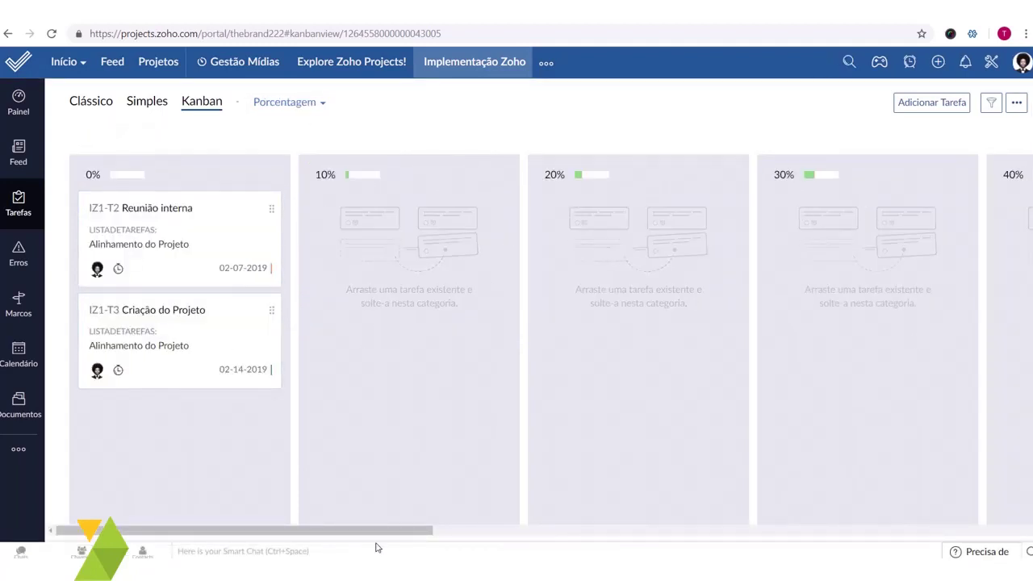
left_click_drag(376, 533, 904, 532)
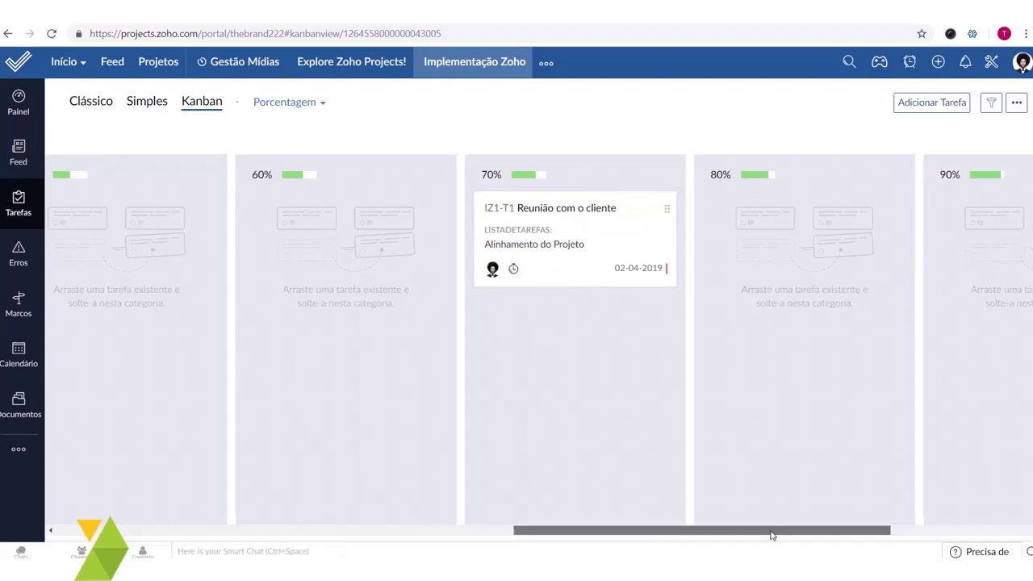
left_click_drag(772, 532, 154, 519)
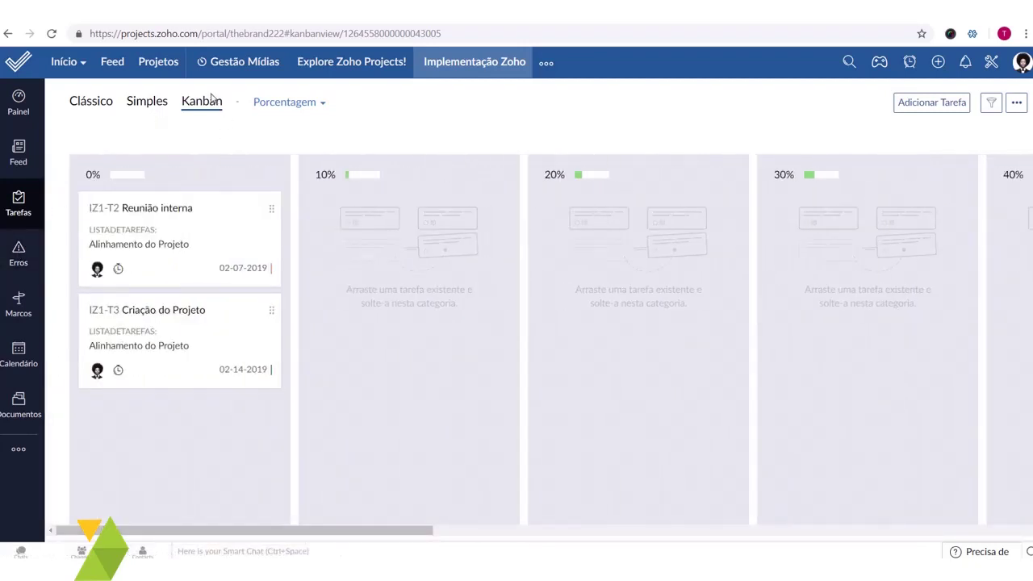
left_click(281, 113)
left_click(185, 143)
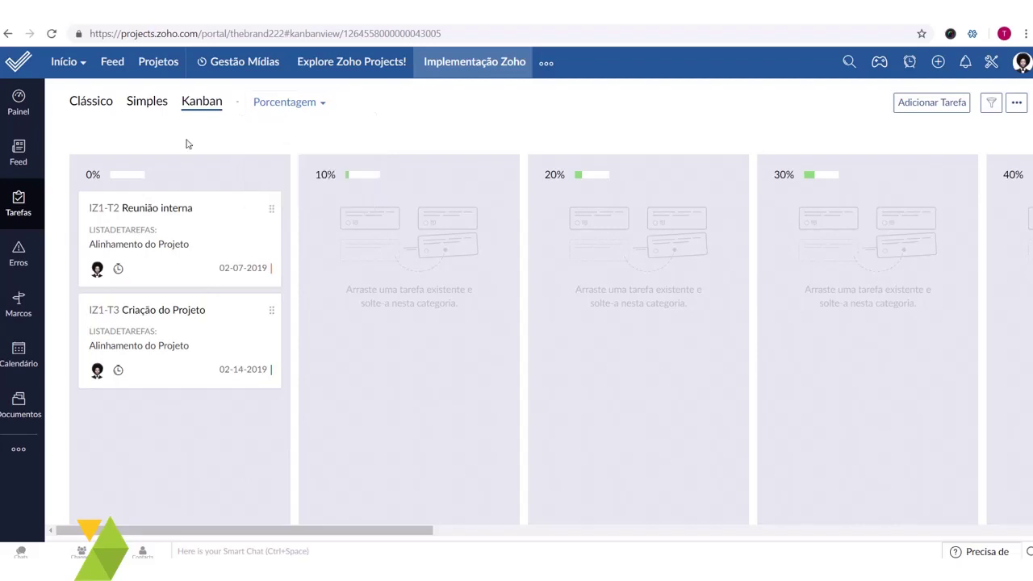
double_click(296, 101)
- Regroup the board by task list, with Alinhamento do Projeto holding all three tasks
left_click(279, 110)
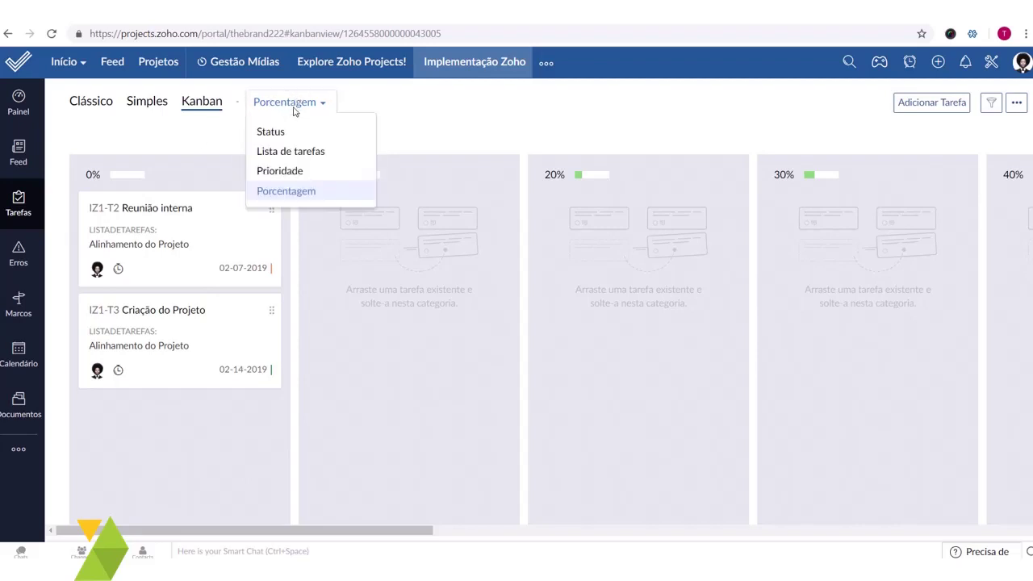
left_click(284, 132)
left_click(305, 109)
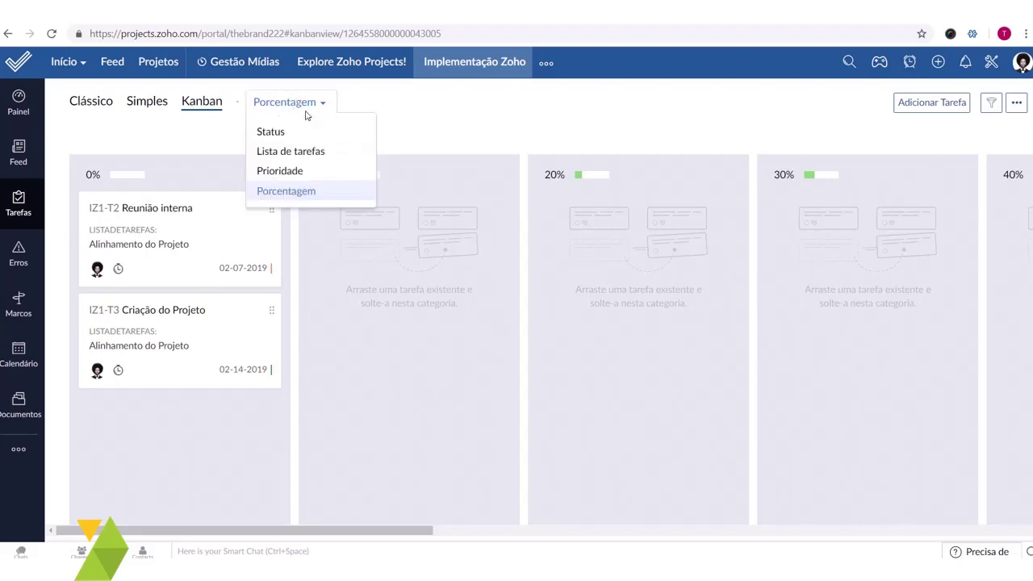
left_click(313, 153)
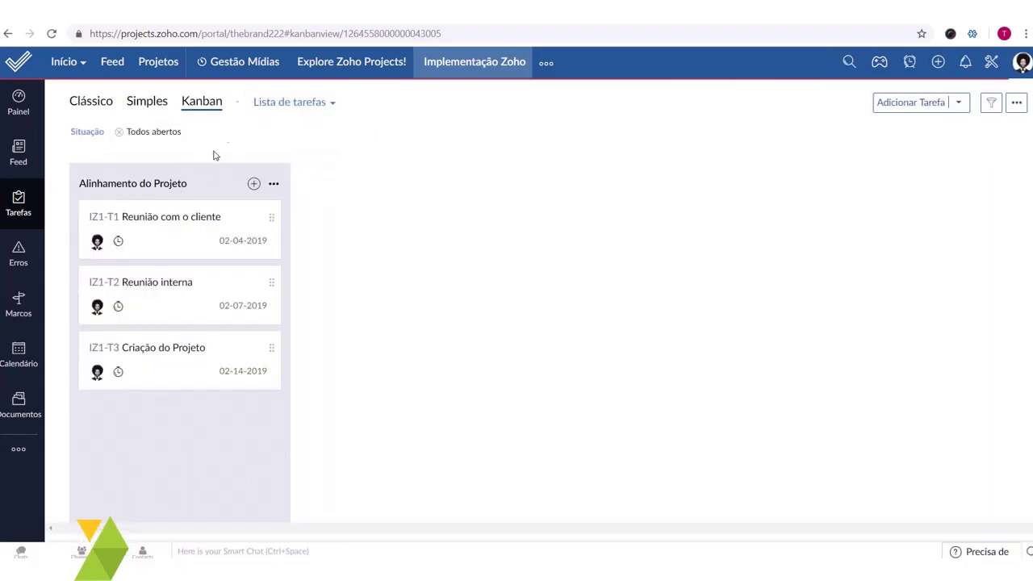
left_click(310, 105)
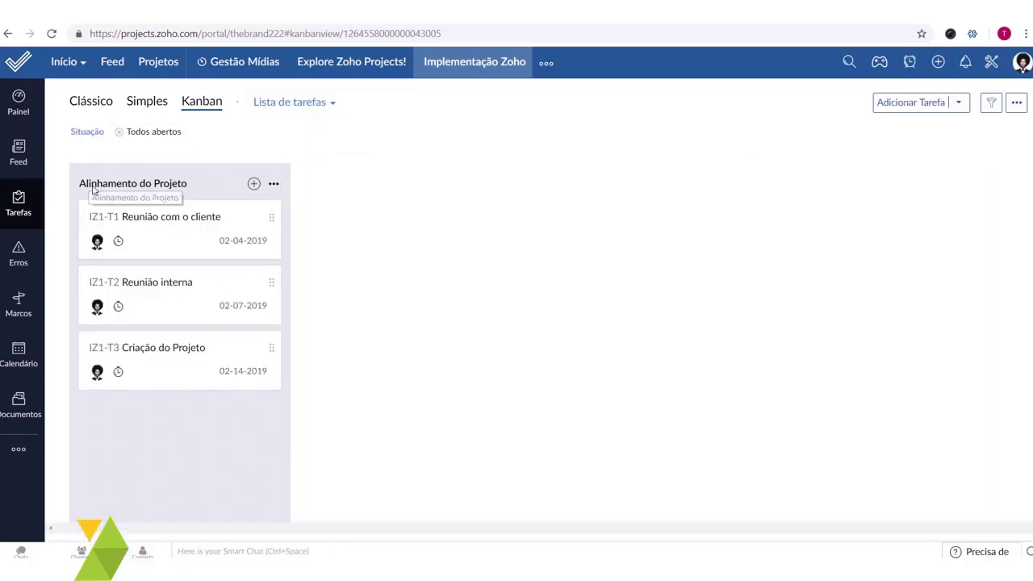
left_click(958, 102)
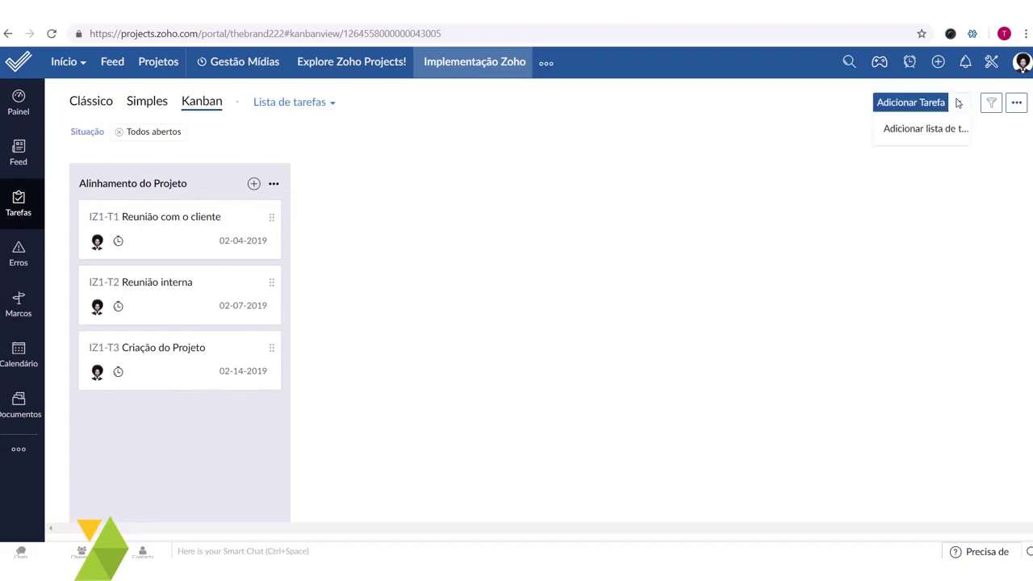
left_click(608, 226)
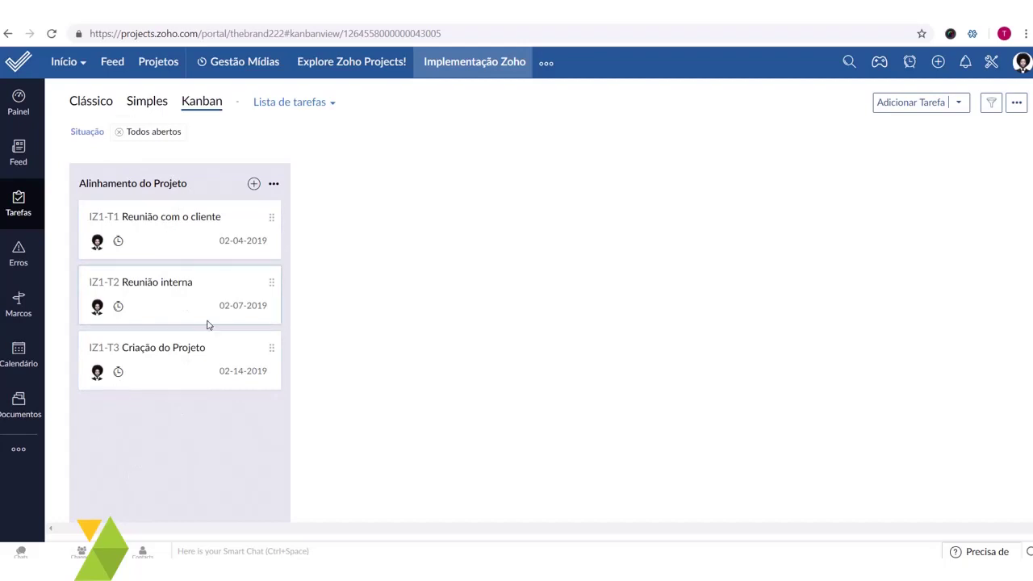
- Return to the classic task list view and go to the project's milestones page
left_click(90, 103)
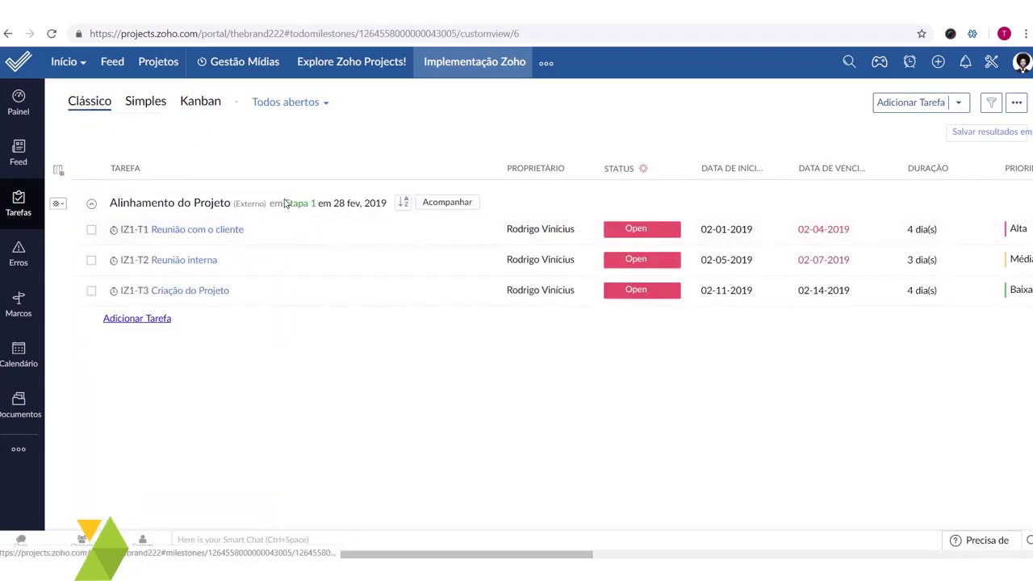
left_click_drag(284, 205, 385, 208)
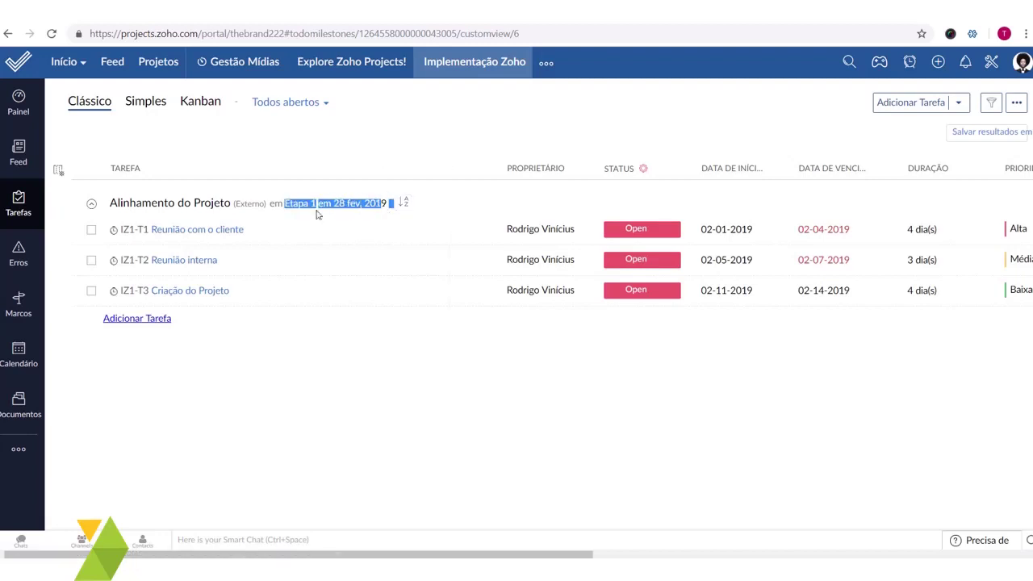
left_click(196, 272)
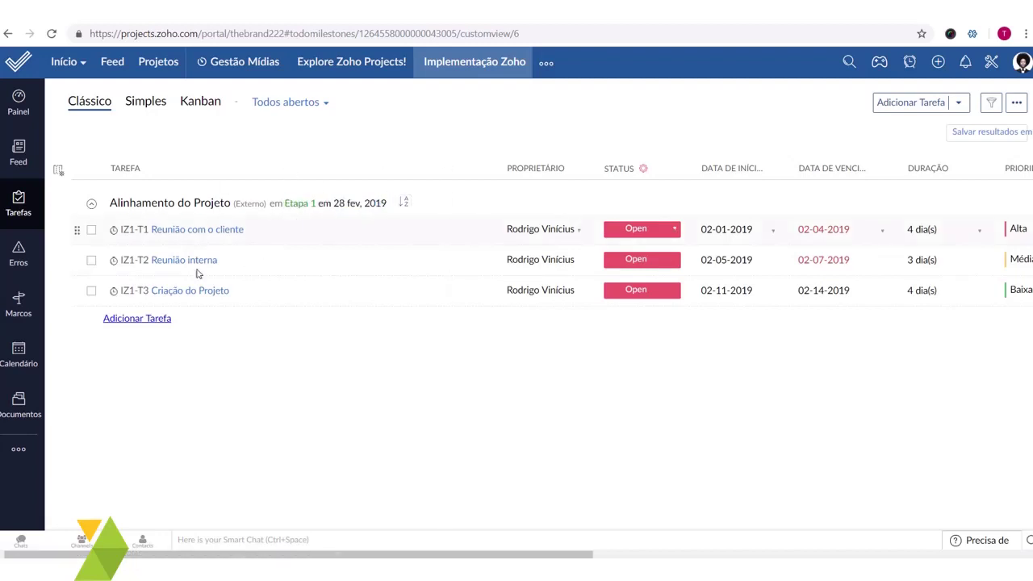
left_click(25, 313)
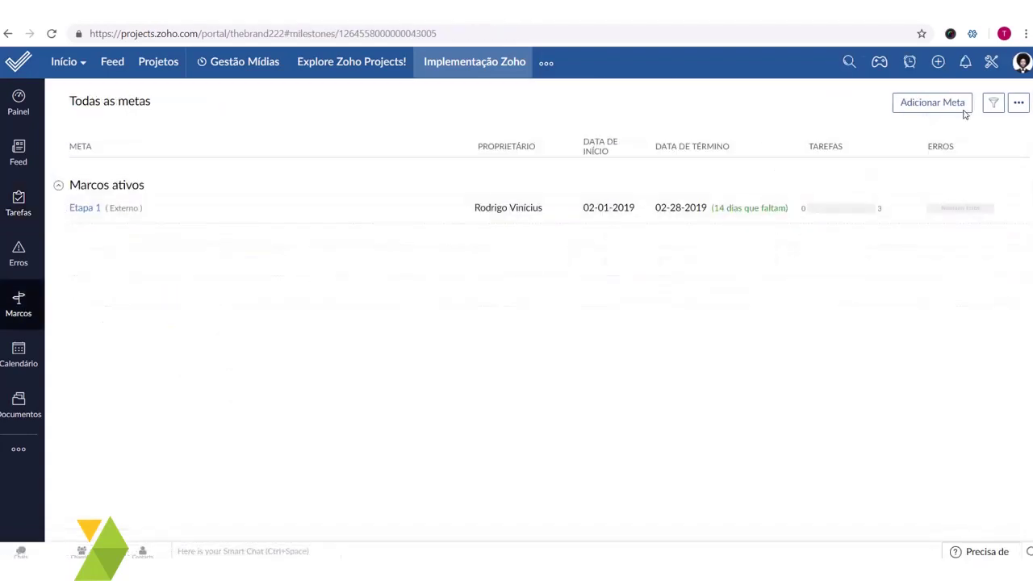
- Start a new milestone 'Etapa 2' running 03-01-2019 to 03-30-2019
left_click(932, 103)
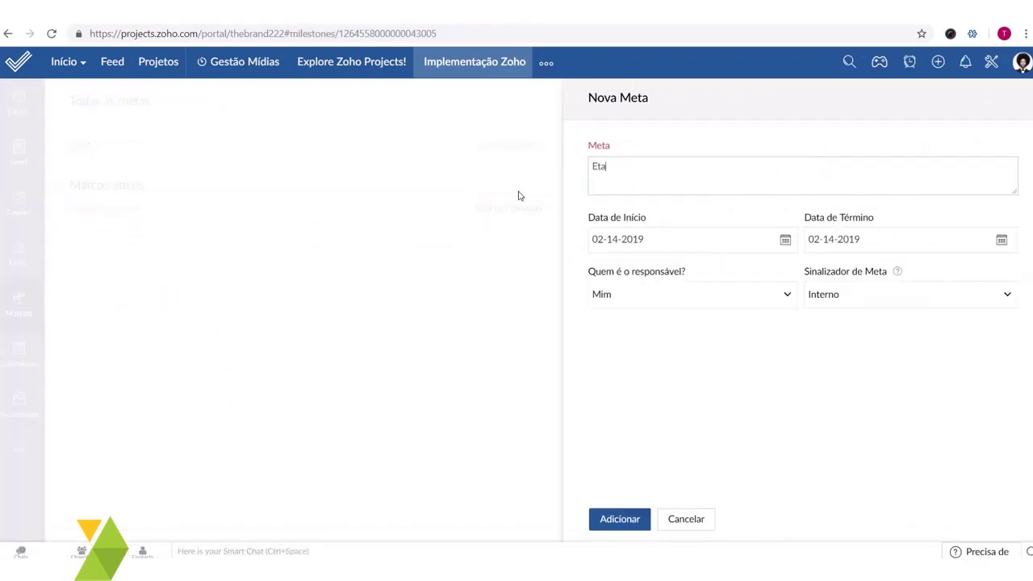
type("Etapa 2")
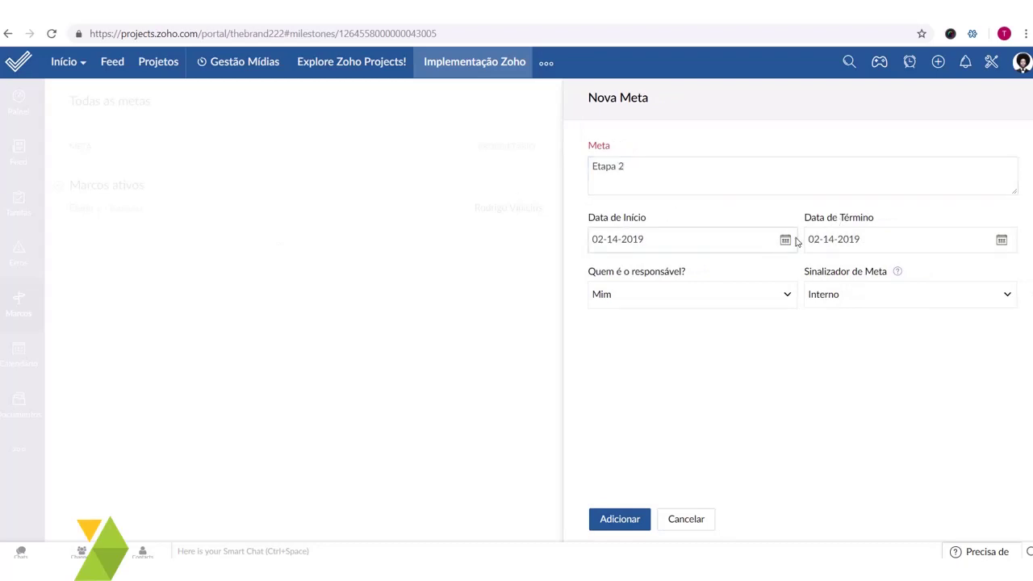
left_click(785, 240)
left_click(703, 373)
left_click(1001, 240)
left_click(931, 267)
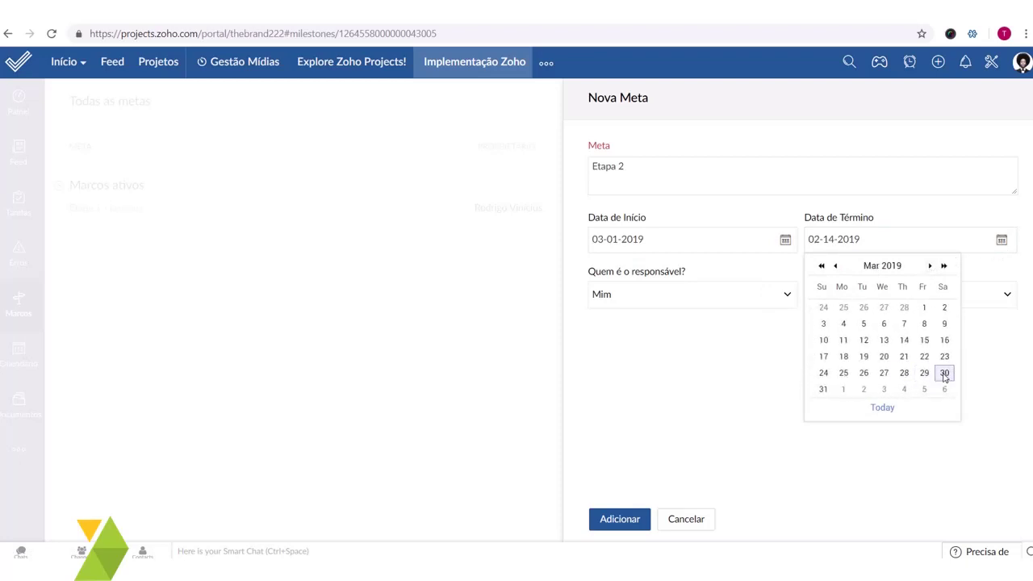
left_click(943, 374)
- Keep me as responsible, flag the milestone Externo, and create it
left_click(724, 293)
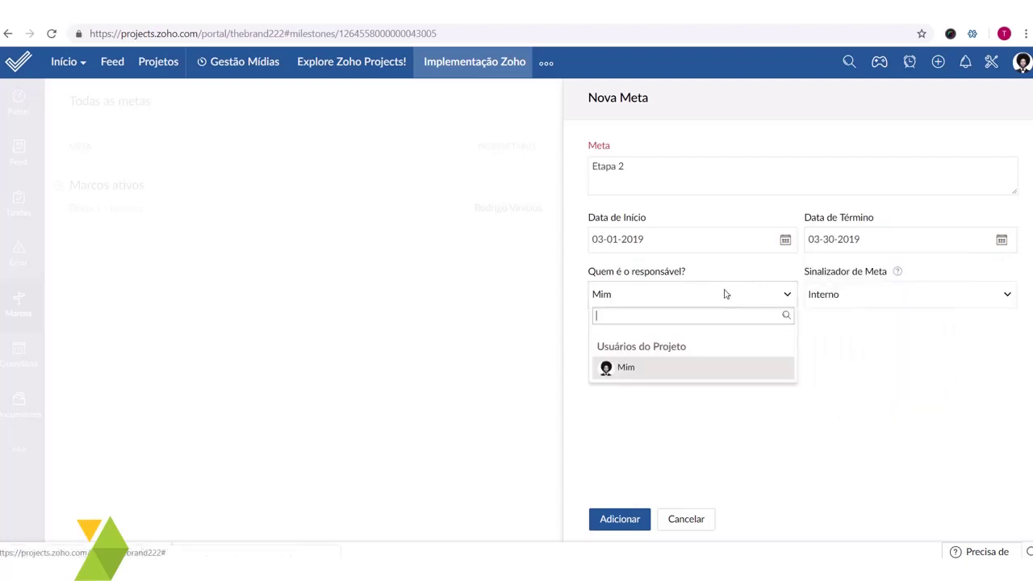
left_click(648, 374)
left_click(885, 296)
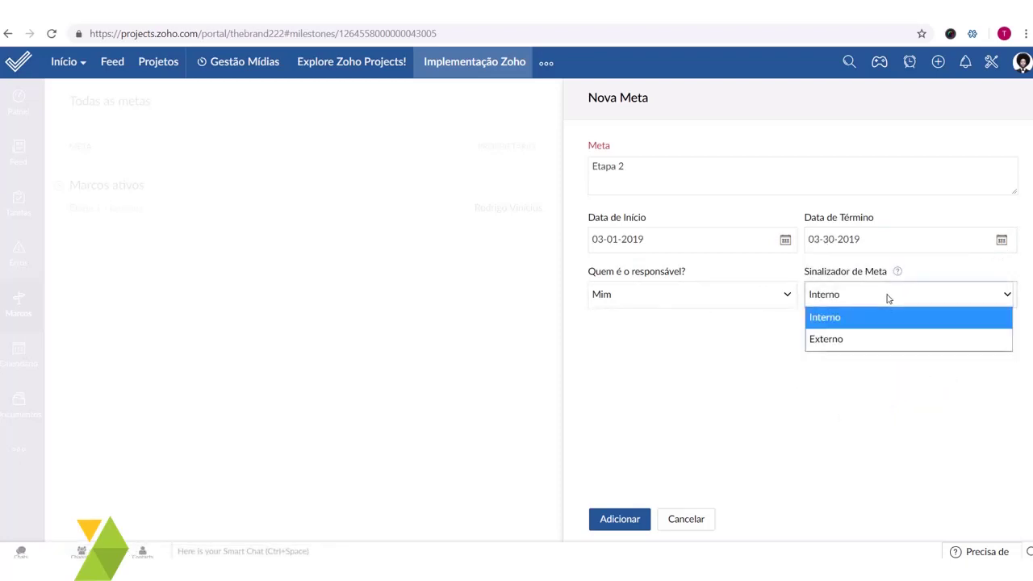
left_click(869, 339)
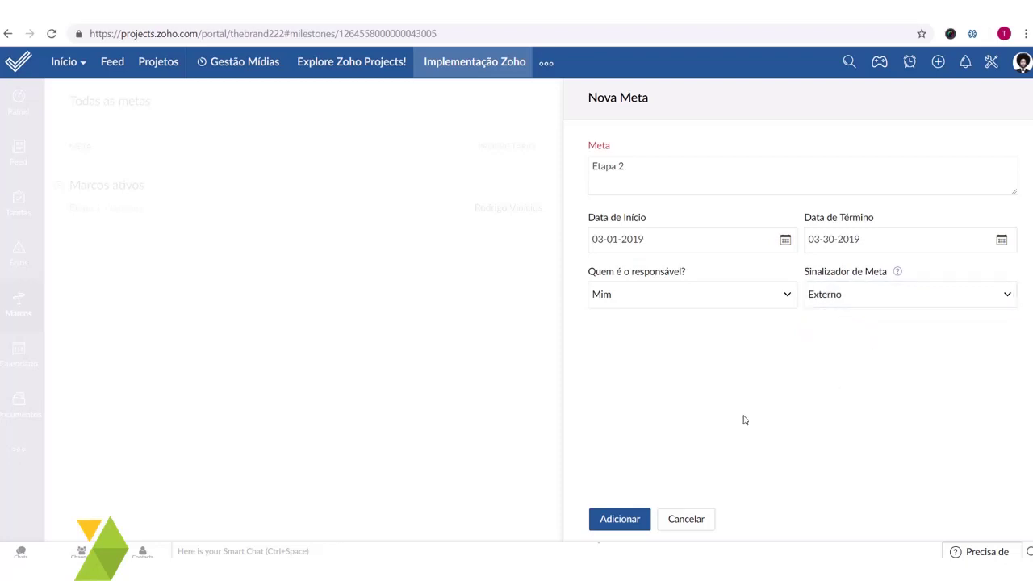
left_click(646, 520)
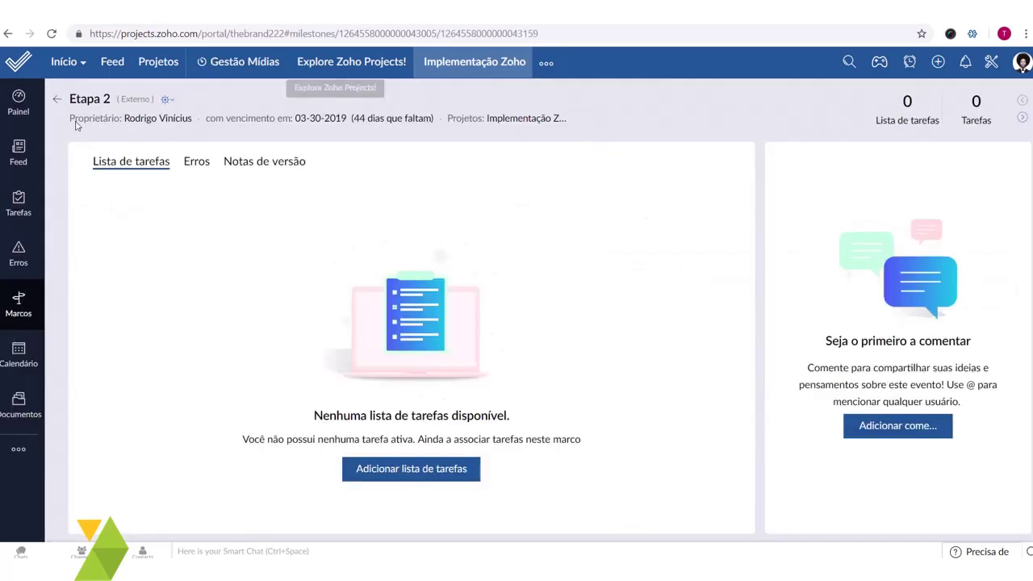
- Create the task list Implementação under Etapa 2 and open it
left_click(454, 471)
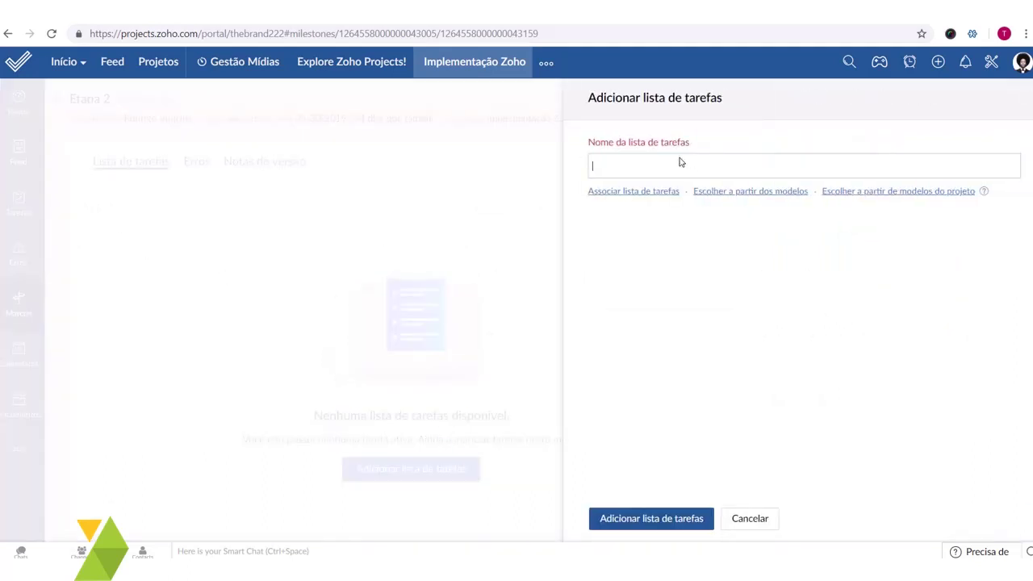
type("Implementação")
left_click(663, 510)
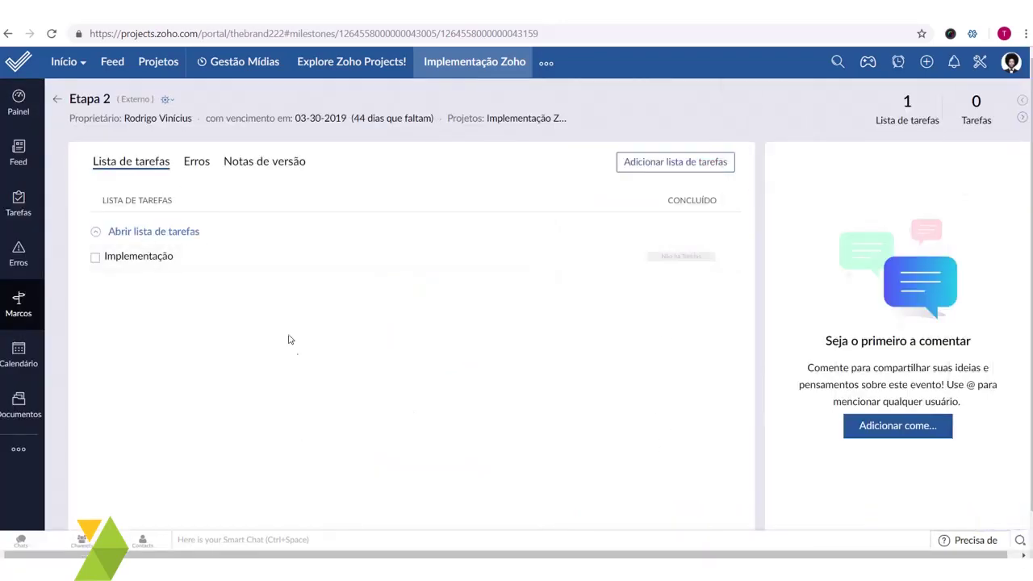
left_click(148, 259)
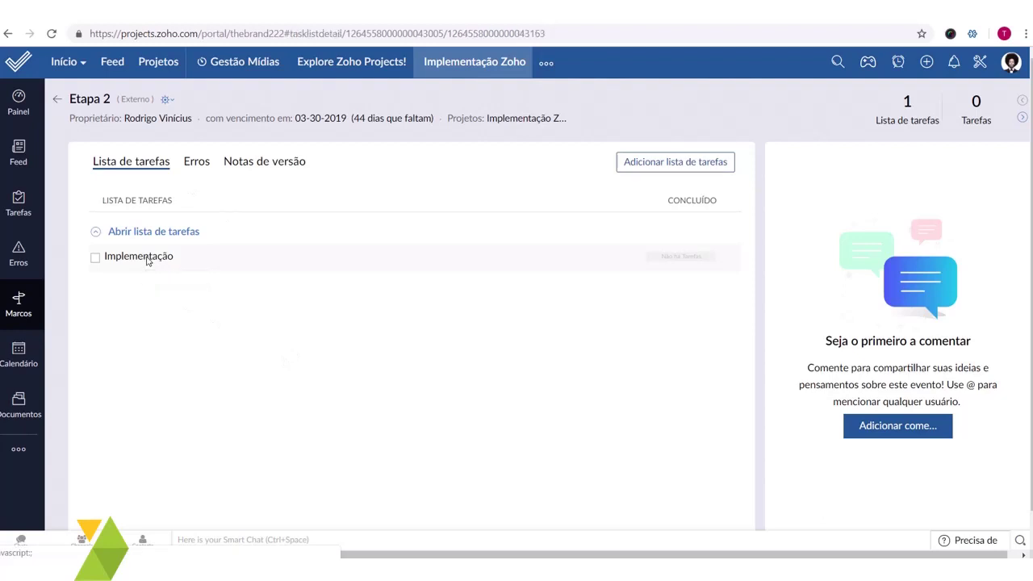
- Start the new task Instalação in Implementação with myself as owner
left_click(515, 445)
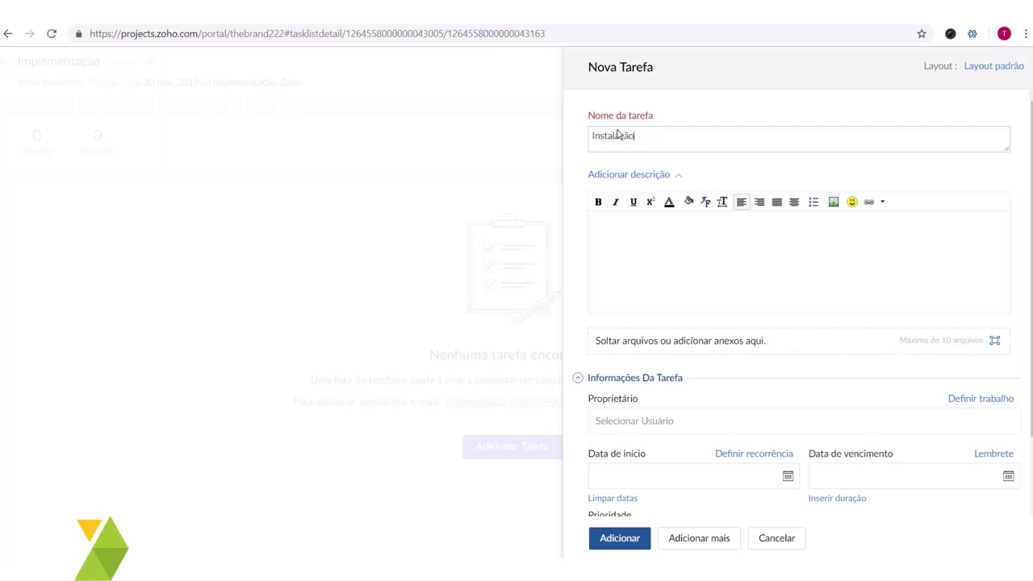
left_click(847, 219)
scroll(842, 272, "down", 1)
left_click(676, 339)
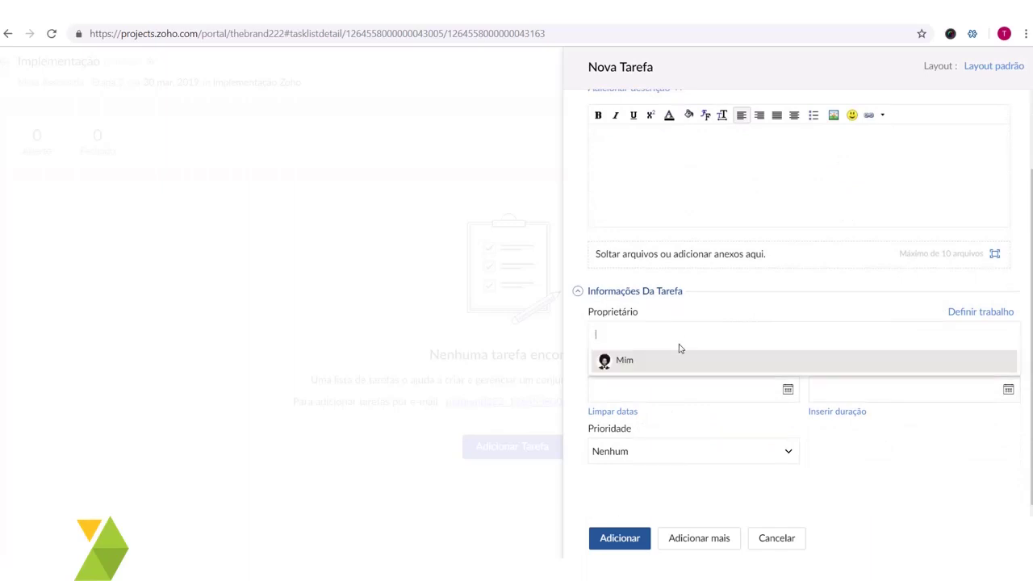
left_click(685, 347)
left_click(684, 362)
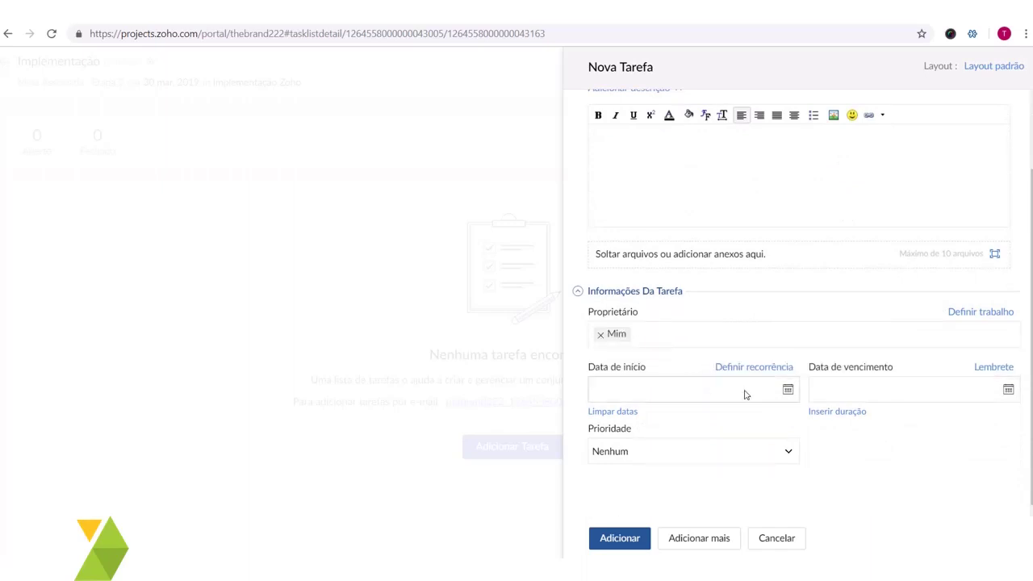
- Schedule Instalação from 03-01-2019 to 03-03-2019 with Baixa priority and create it
left_click(787, 389)
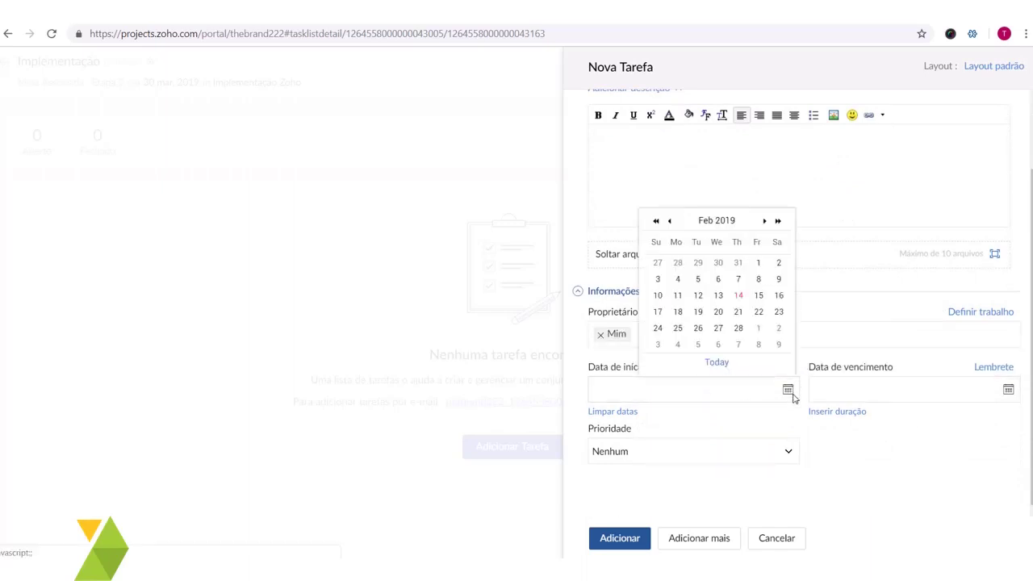
left_click(759, 328)
left_click(1008, 390)
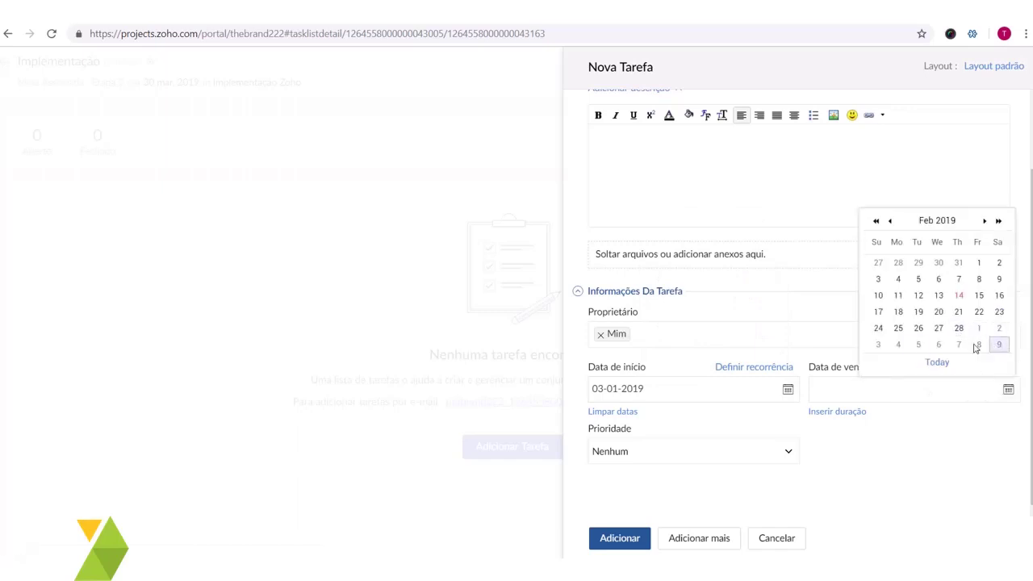
left_click(878, 345)
left_click(685, 451)
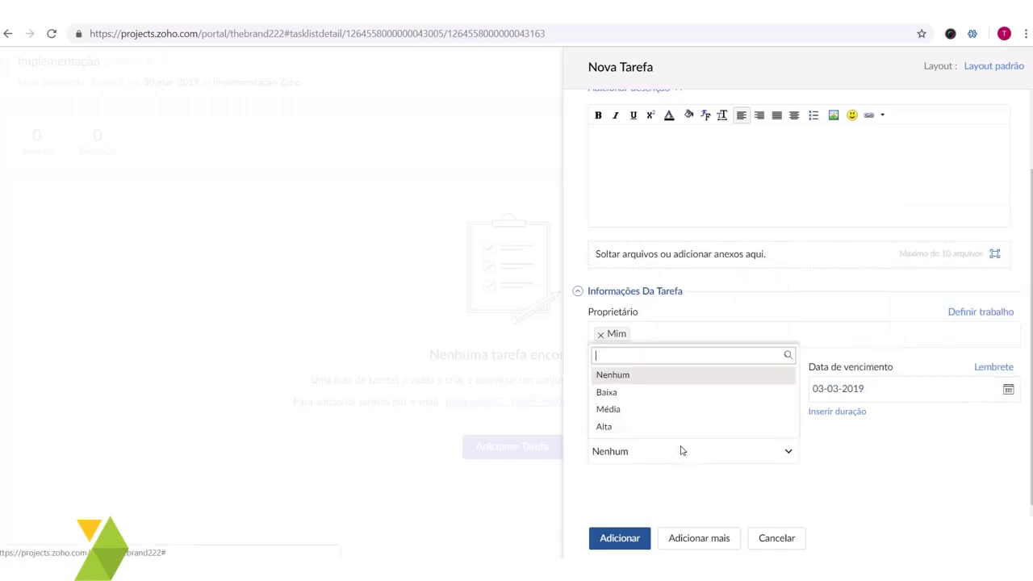
left_click(643, 390)
left_click(619, 536)
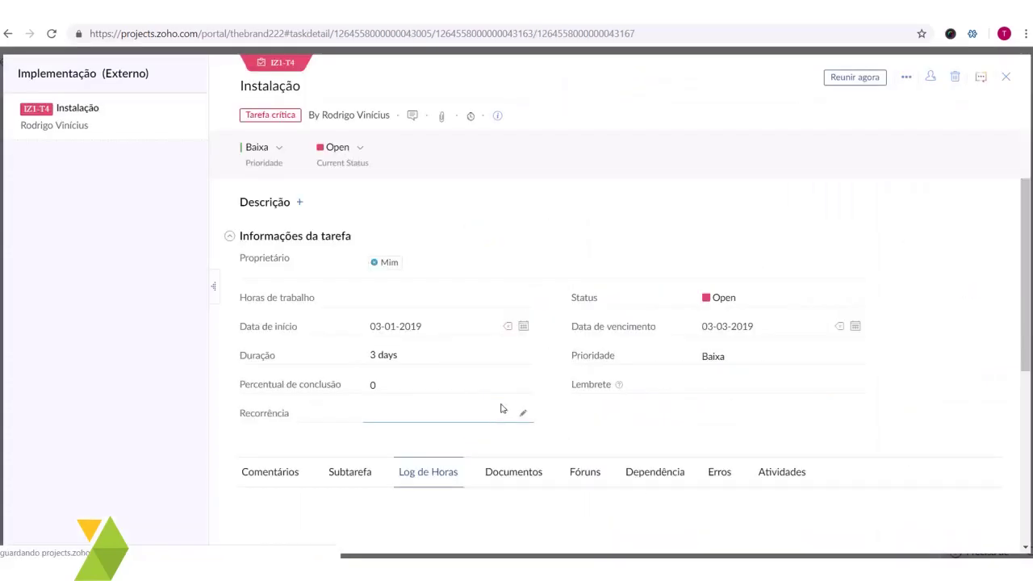
left_click(1006, 77)
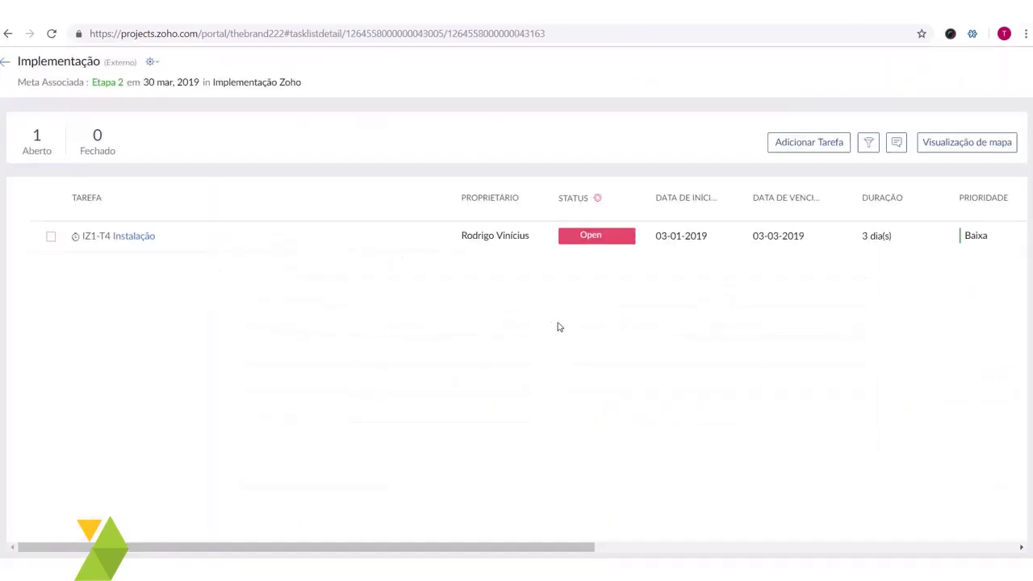
- Add Configuração owned by me, 03-05-2019 to 03-07-2019, with Média priority
left_click(808, 142)
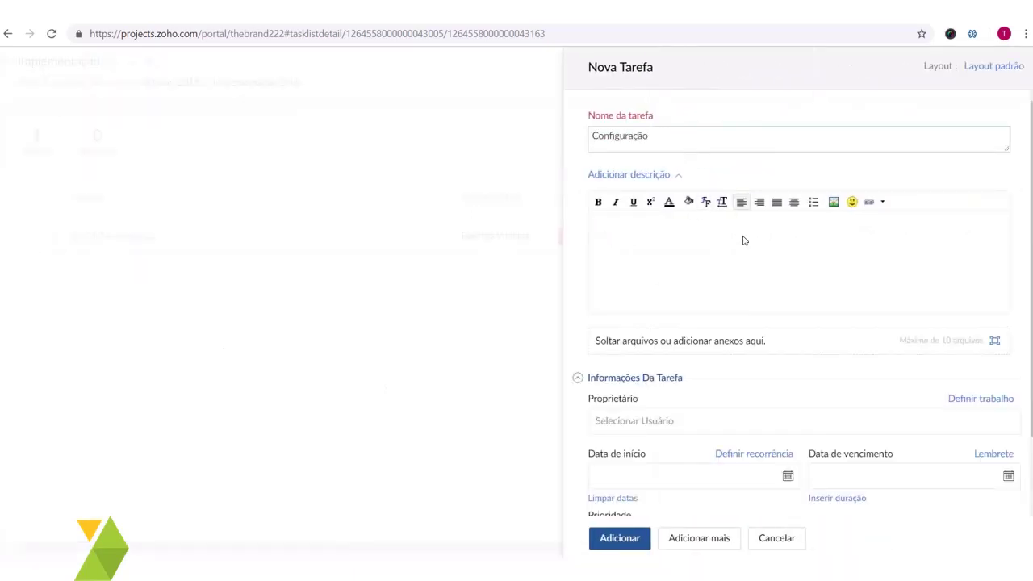
scroll(744, 240, "down", 2)
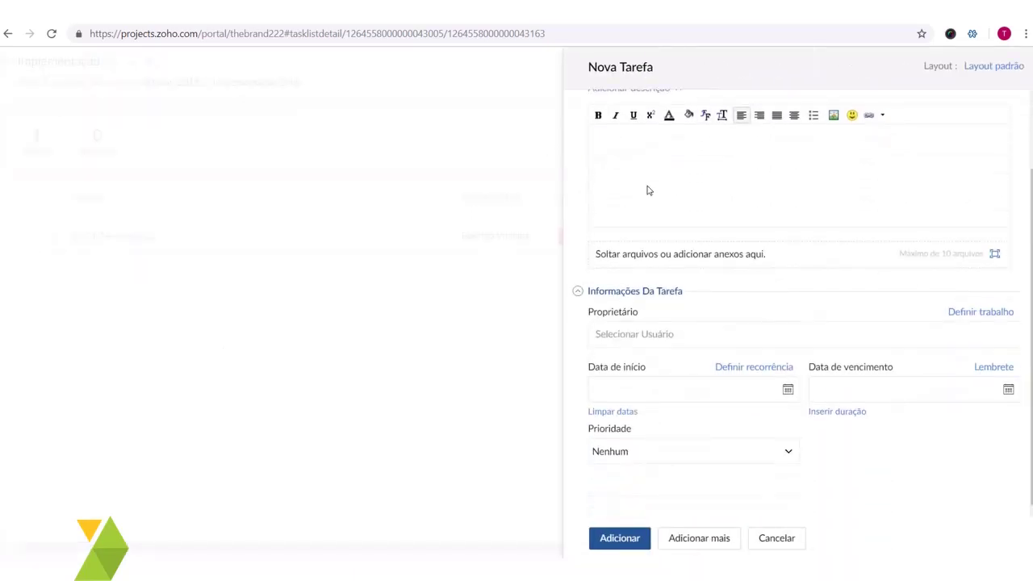
left_click(657, 345)
left_click(638, 363)
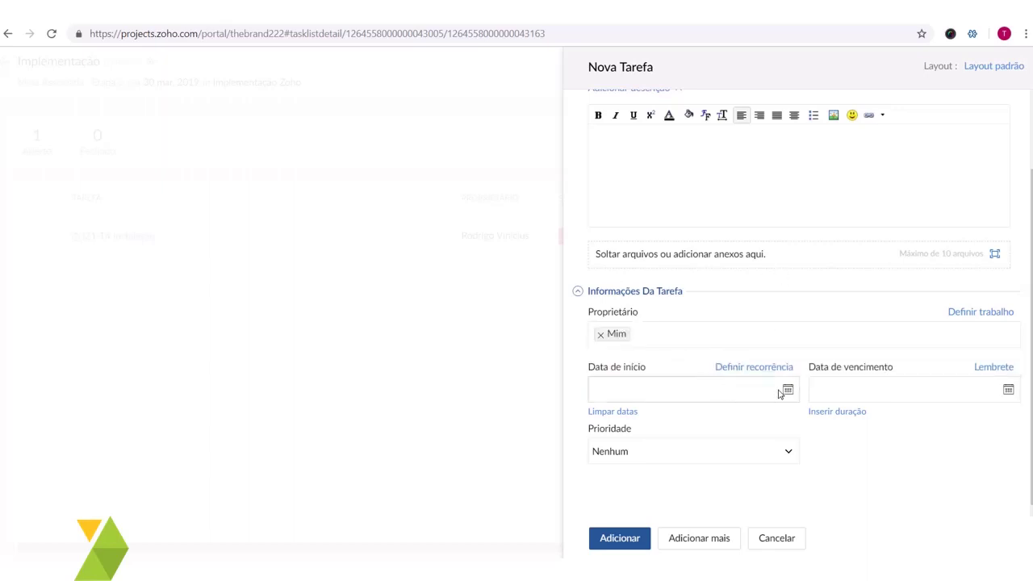
left_click(781, 392)
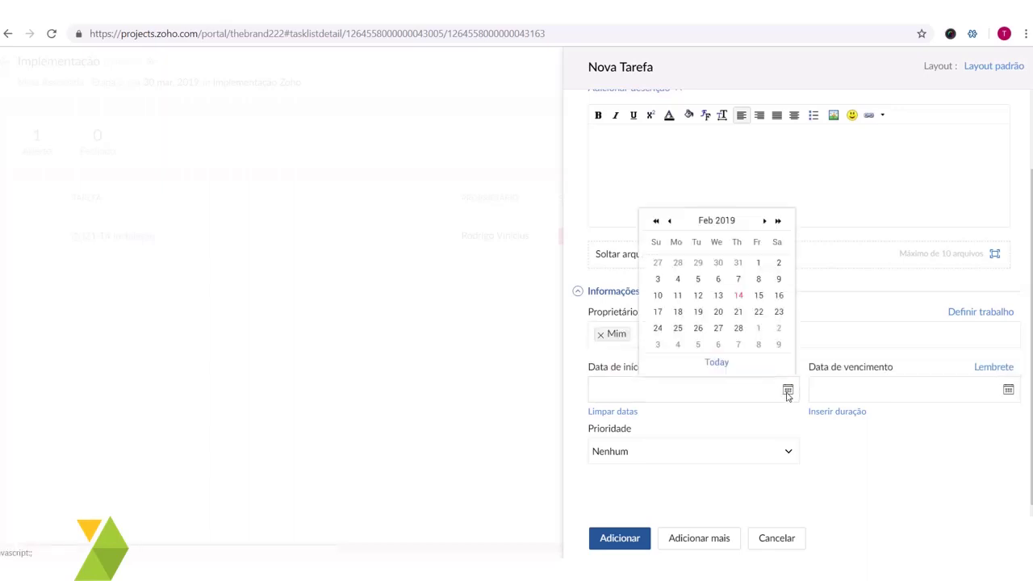
left_click(694, 344)
left_click(1008, 393)
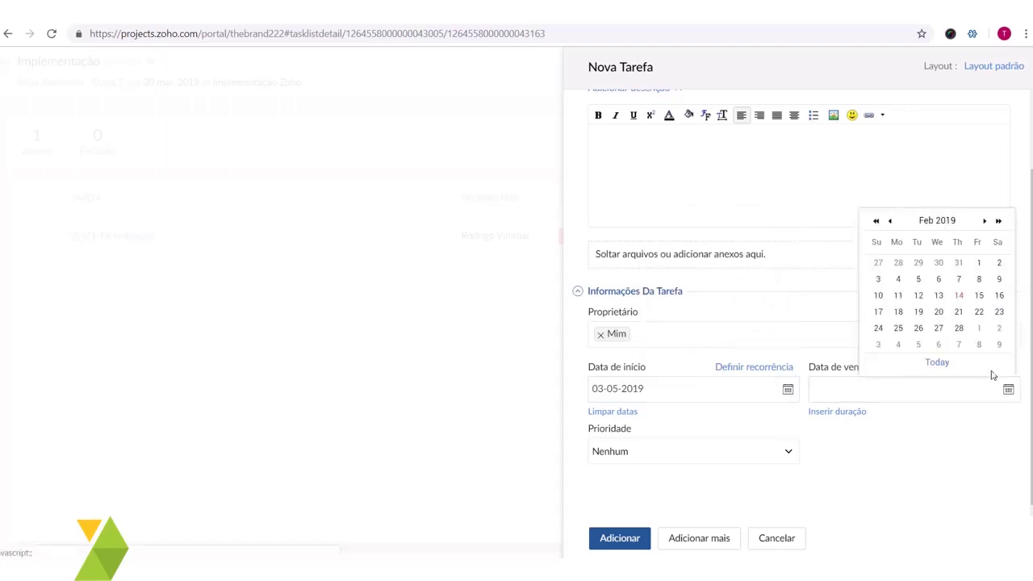
left_click(957, 345)
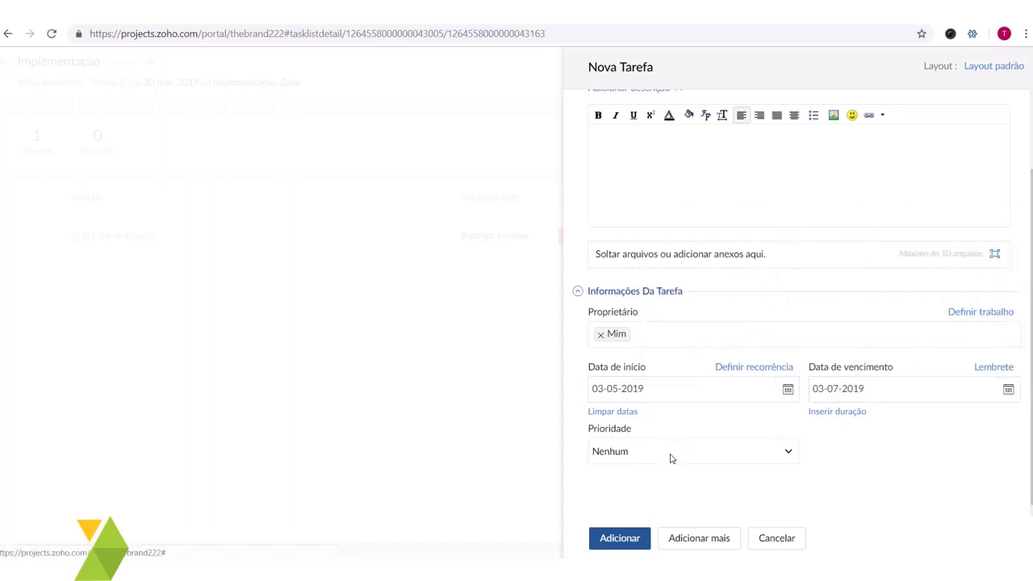
left_click(662, 453)
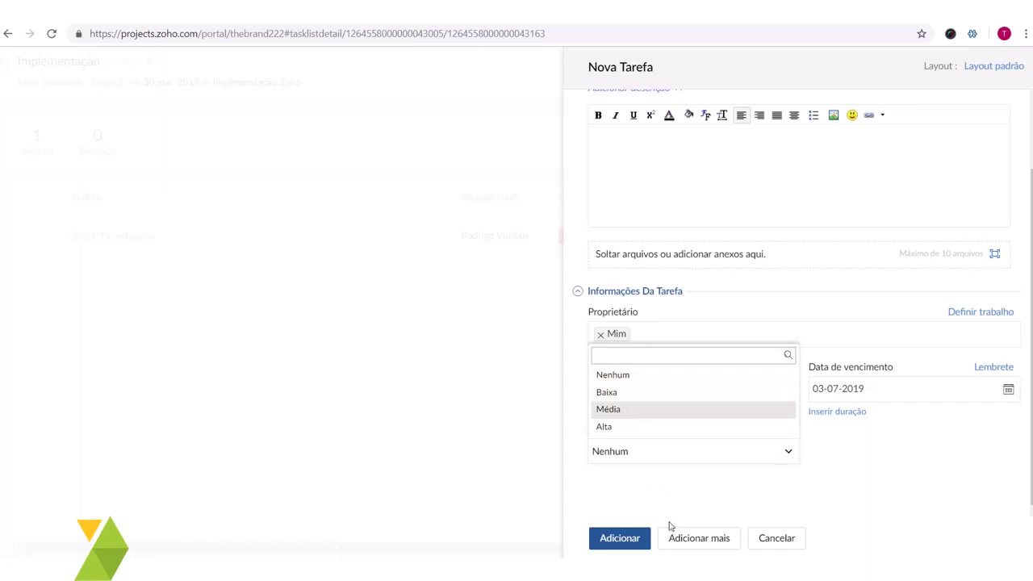
left_click(620, 537)
left_click(105, 266)
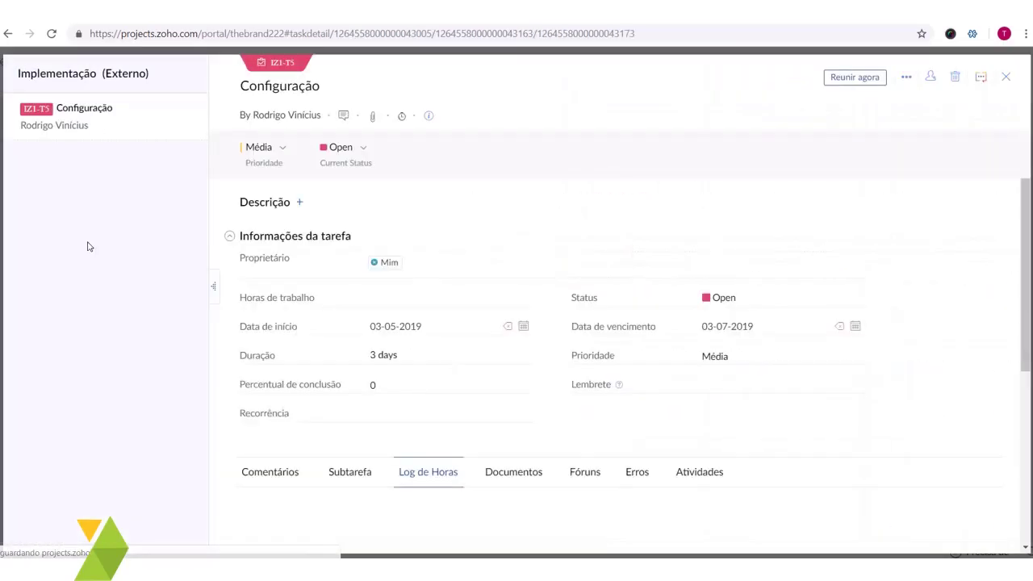
left_click(1005, 77)
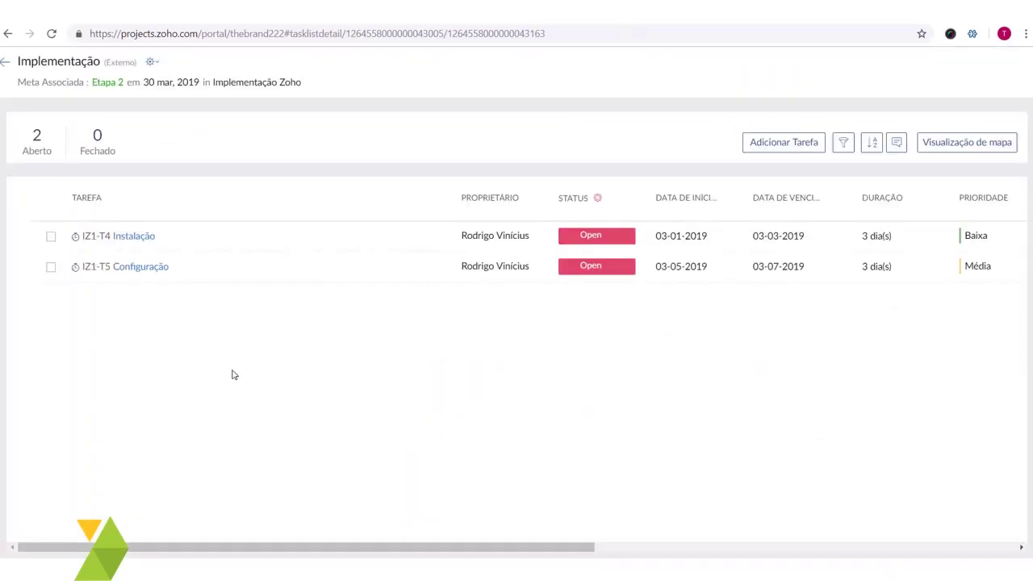
- Back on Etapa 2, create the Validação task list and open it
left_click(6, 61)
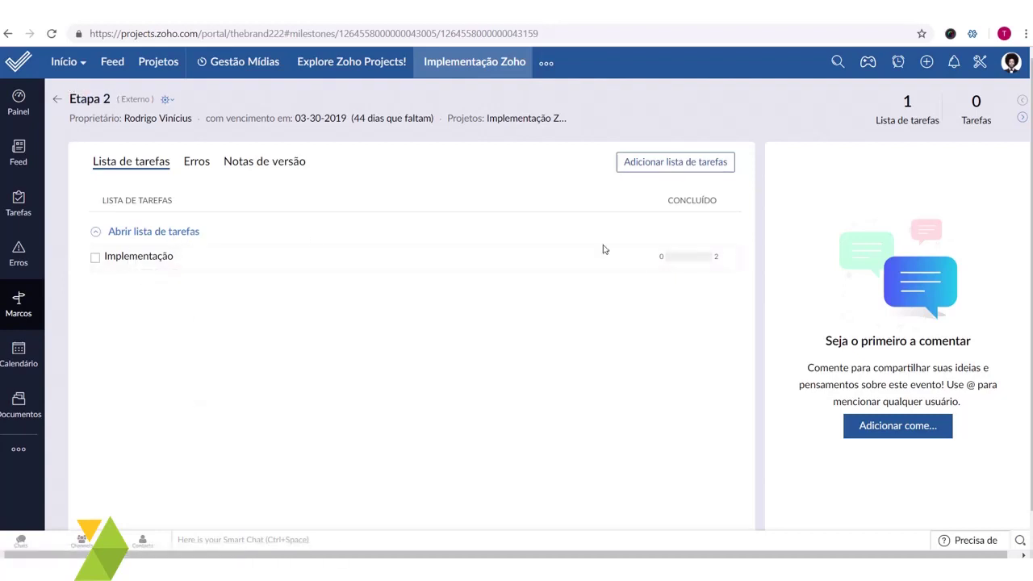
left_click(636, 166)
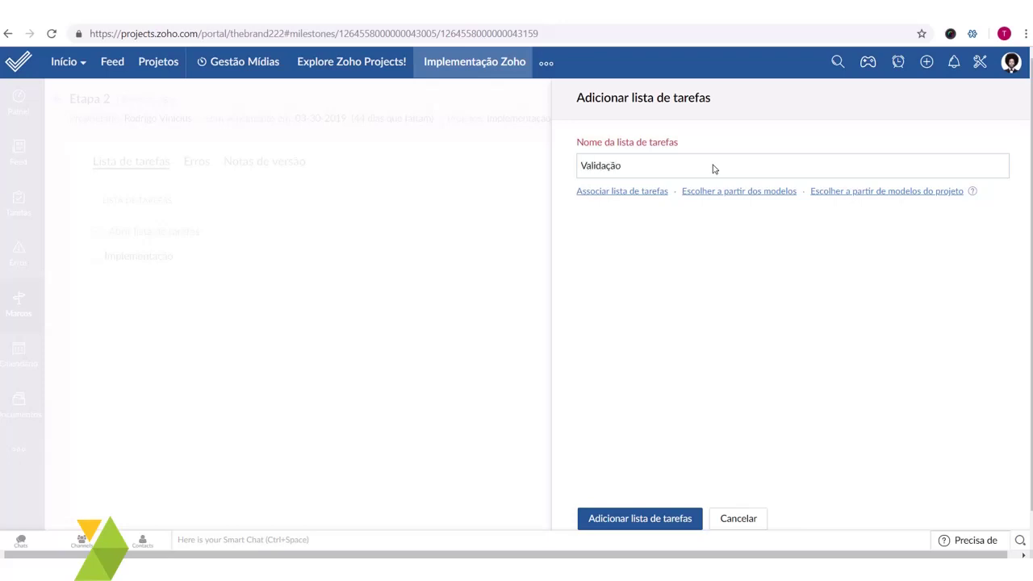
left_click(638, 518)
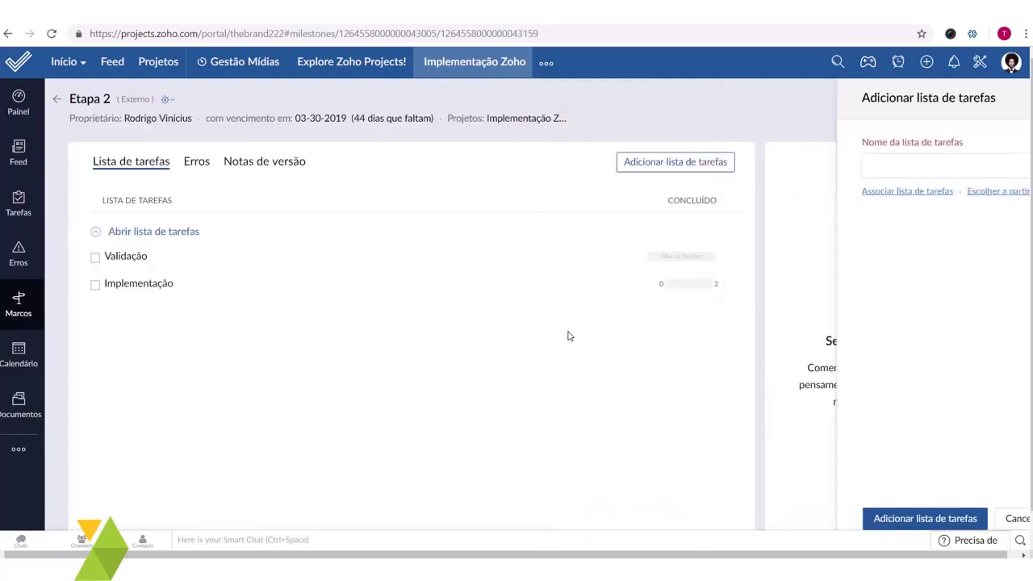
left_click(129, 256)
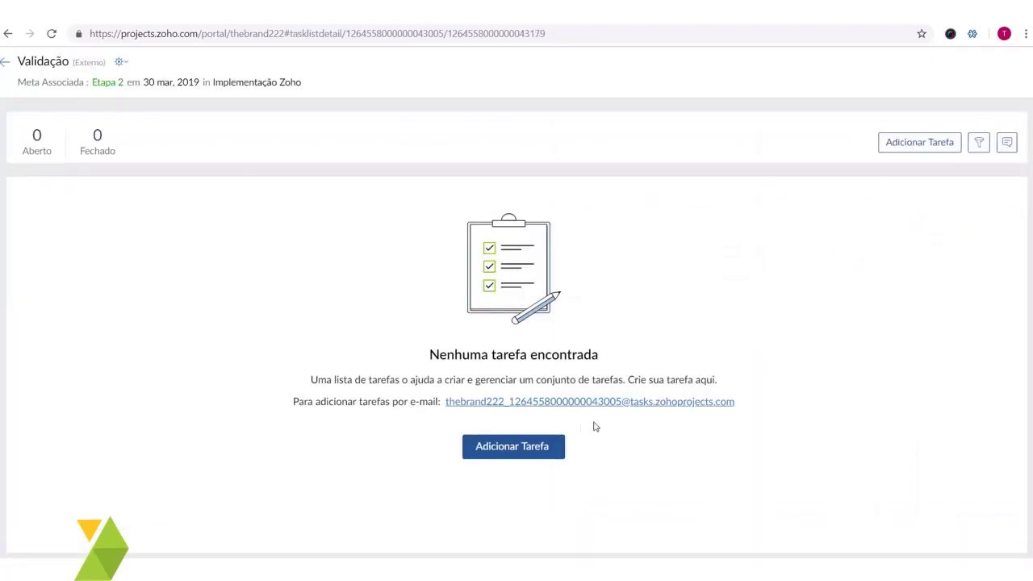
- Start a task in Validação named Reunião com o cliente, fixing the misspelled word
left_click(552, 447)
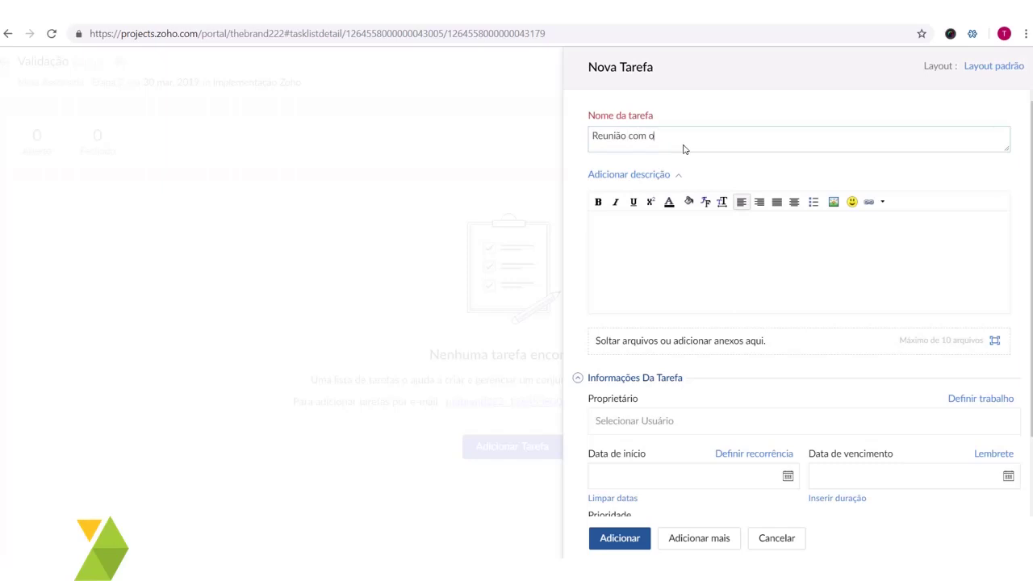
key("ctrl+shift+Left")
type("cliente")
key("Tab")
scroll(735, 383, "down", 1)
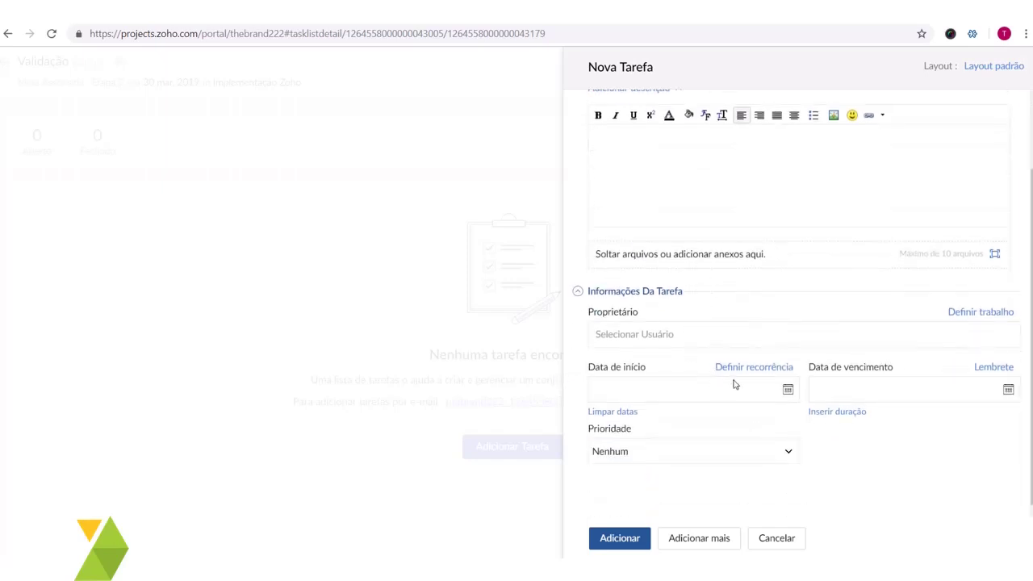
- Date the task 03-08-2019 to 03-14-2019 with Baixa priority, create it, and return to Etapa 2
left_click(788, 390)
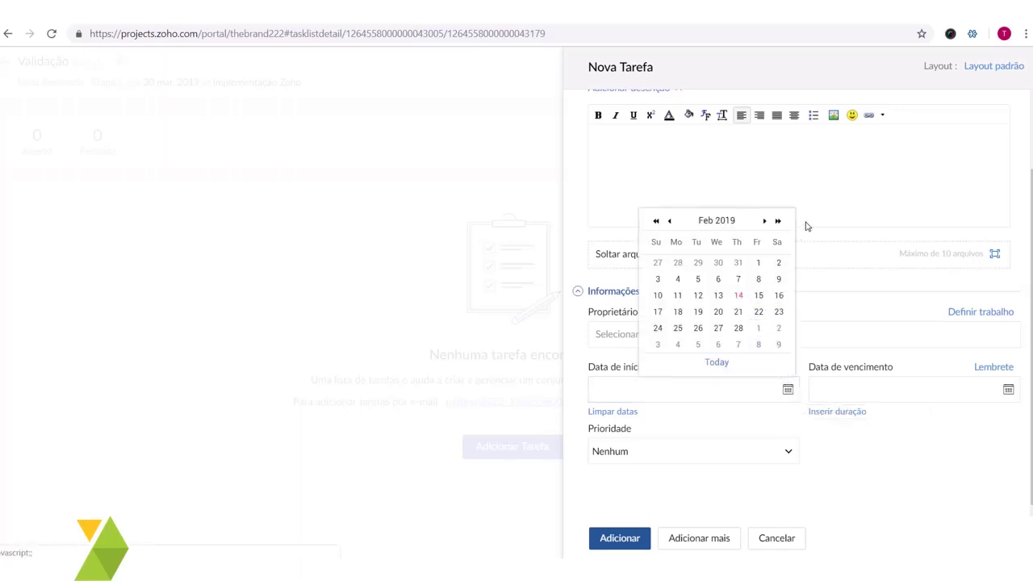
left_click(758, 345)
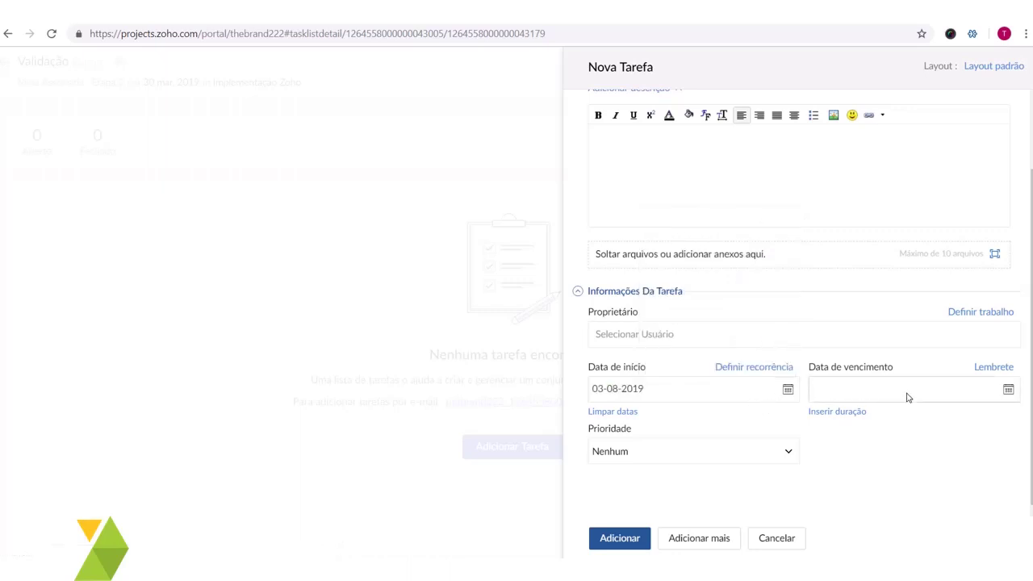
left_click(1001, 389)
left_click(984, 220)
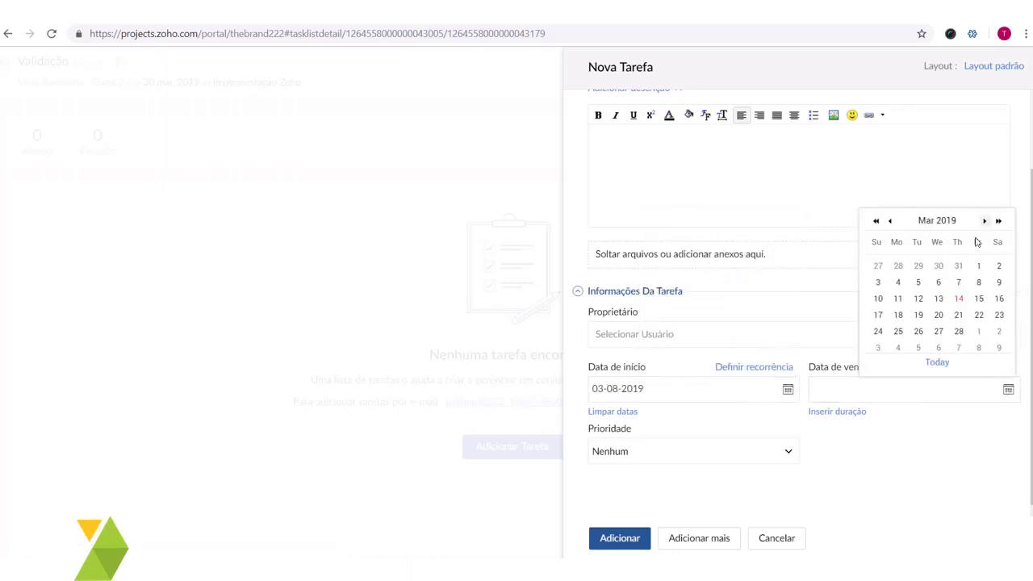
left_click(959, 296)
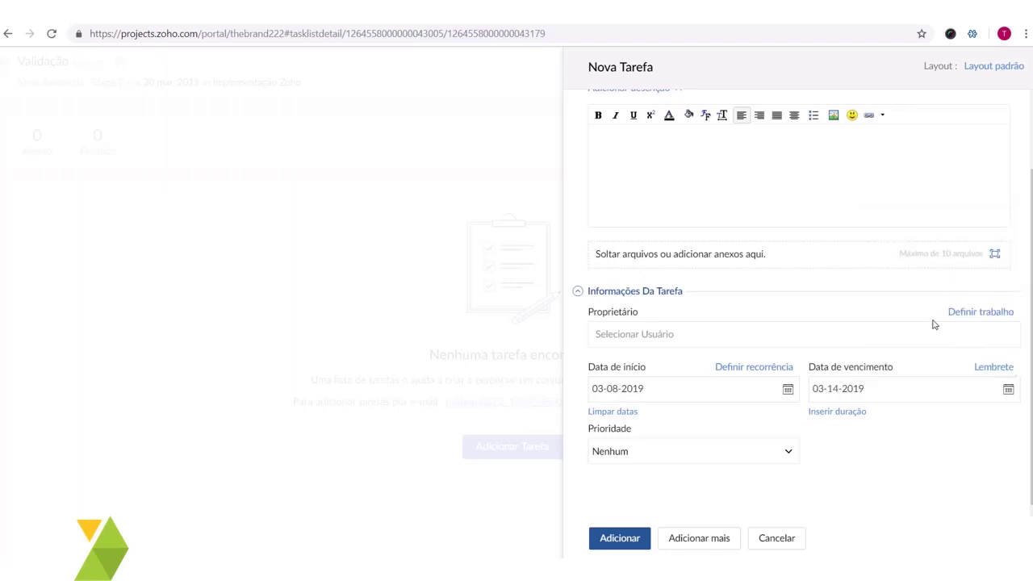
left_click(643, 454)
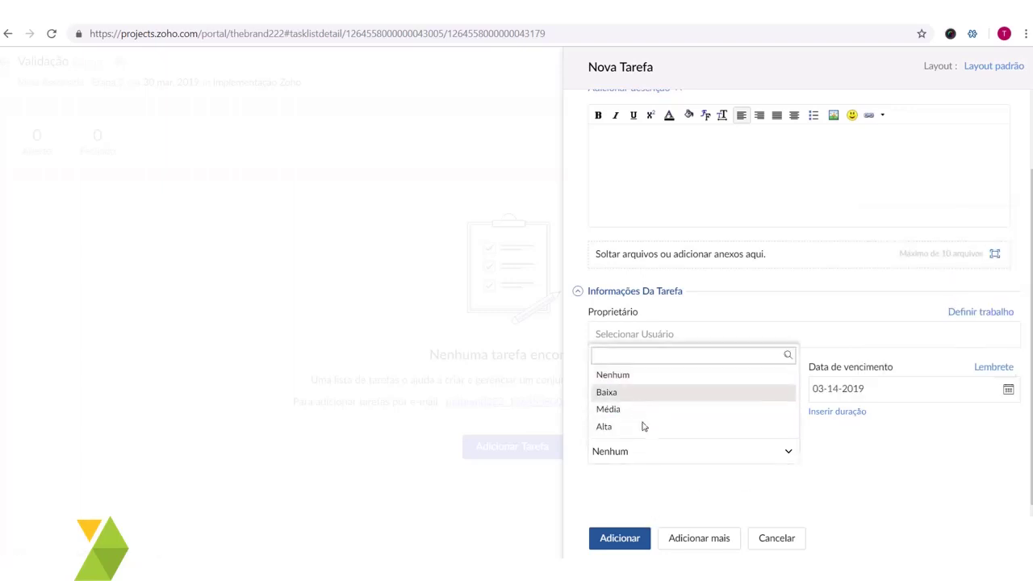
left_click(643, 396)
left_click(621, 532)
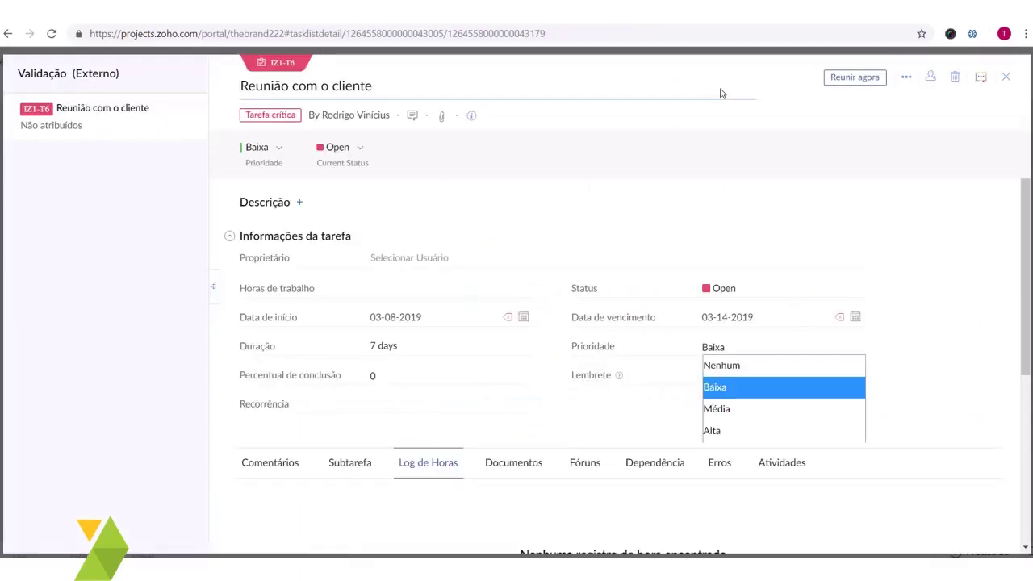
left_click(1005, 78)
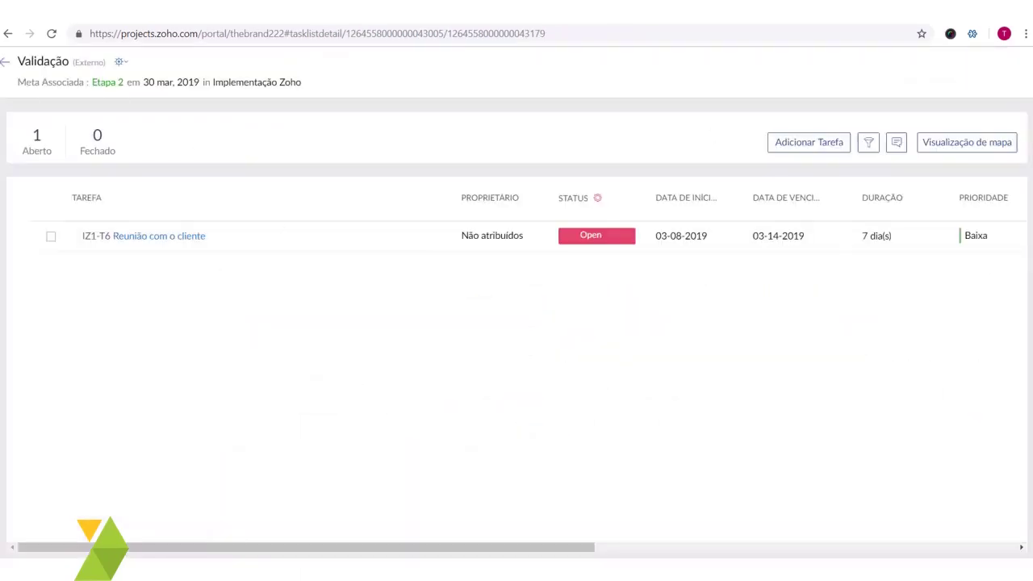
left_click(4, 63)
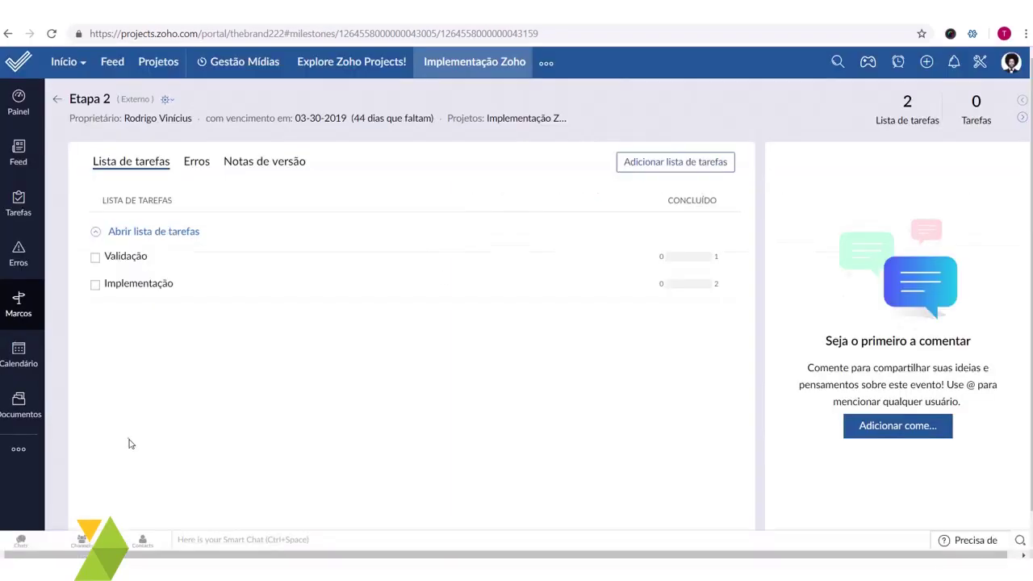
- Show the project's full task list and bring up the Adicionar Tarefa and Outras ações menus
left_click(20, 209)
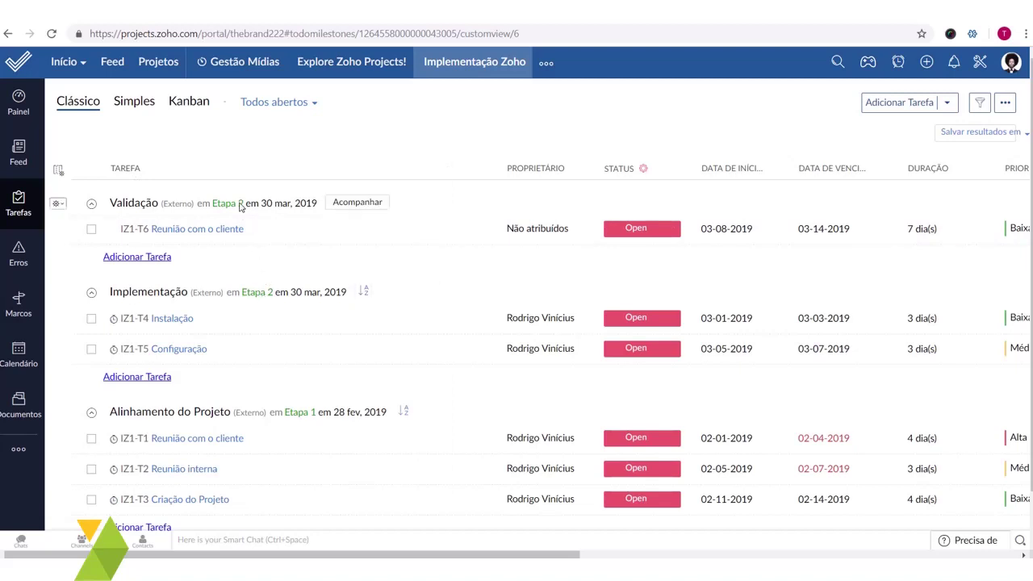
scroll(368, 386, "down", 2)
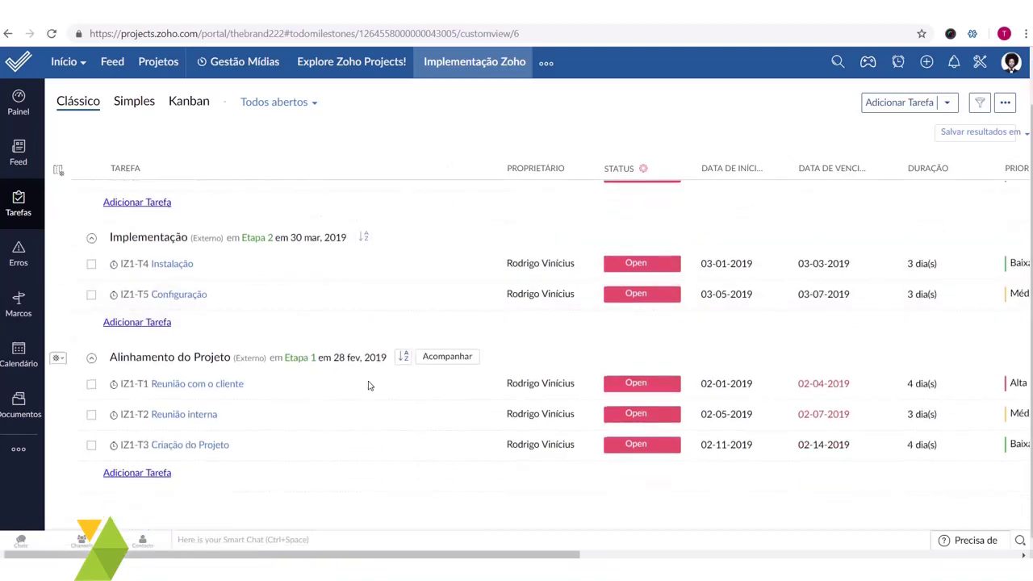
scroll(253, 352, "up", 2)
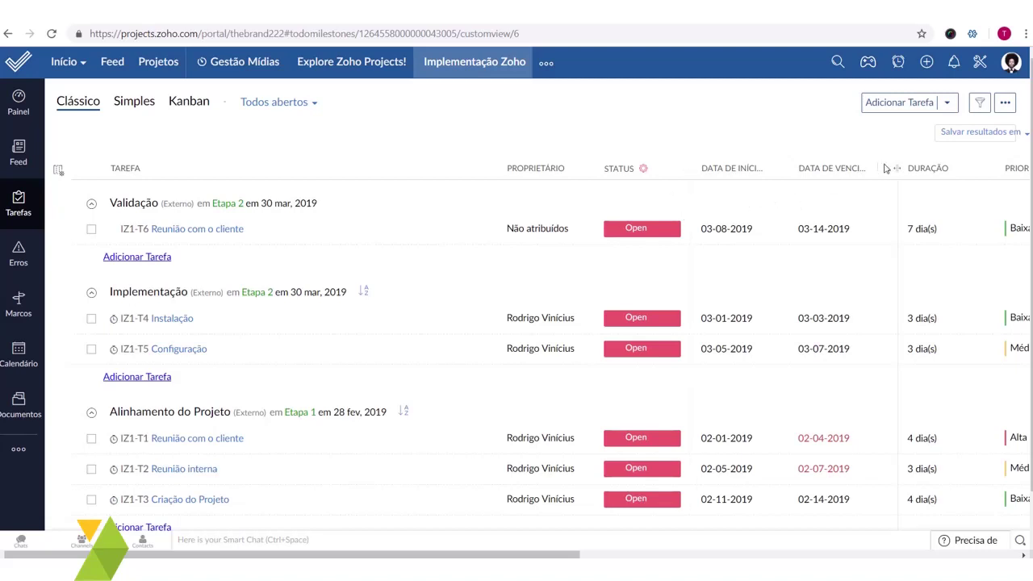
left_click(949, 103)
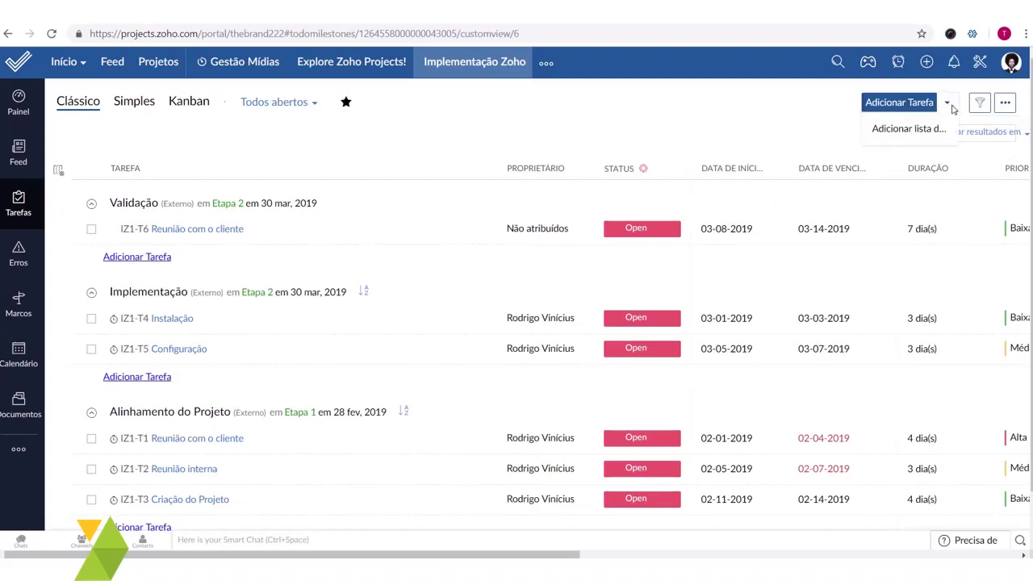
left_click(1004, 103)
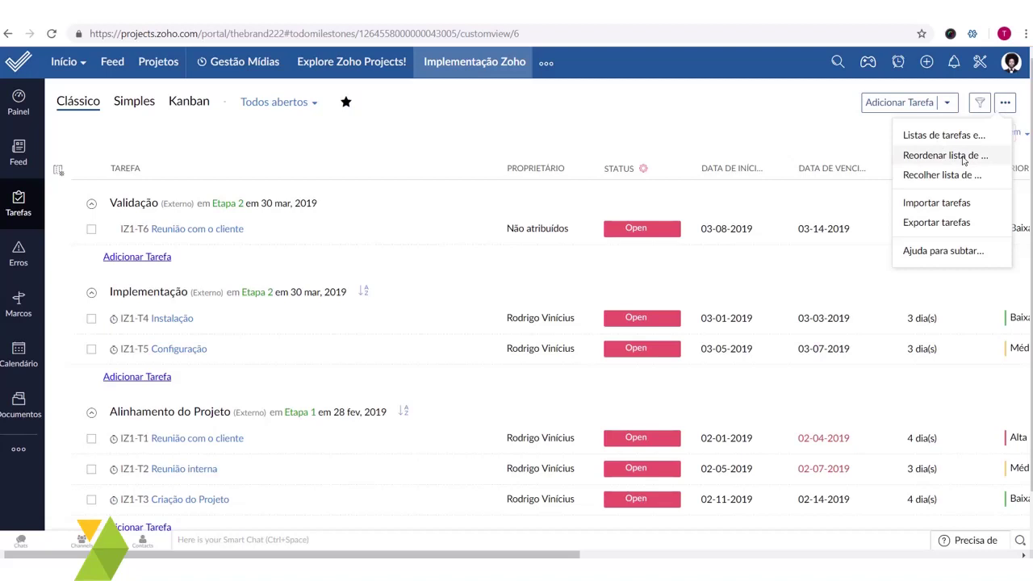
- Reorder the lists to Alinhamento do Projeto, Implementação, Validação and save the order
left_click(962, 158)
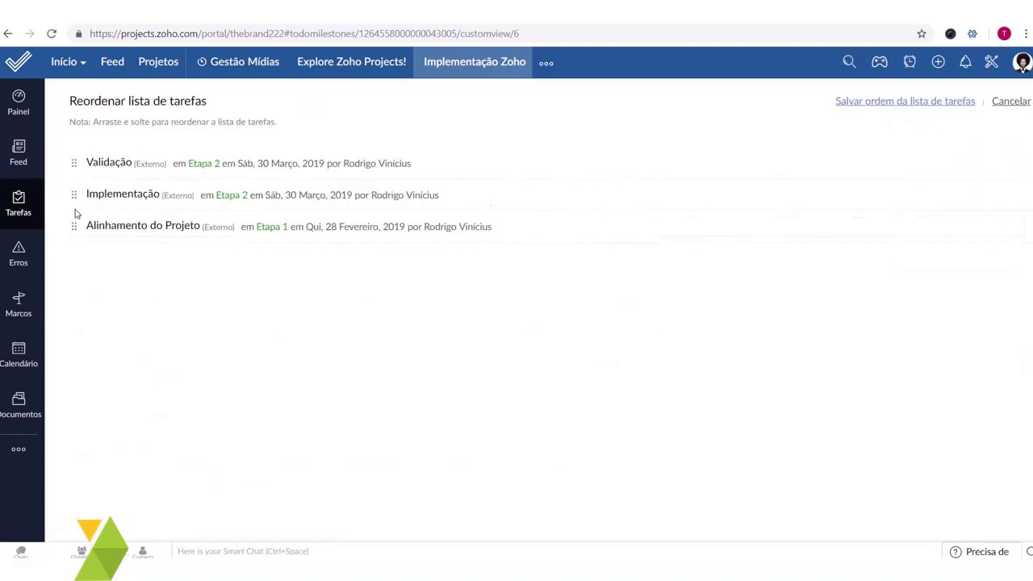
left_click_drag(74, 225, 83, 158)
left_click_drag(83, 198, 76, 226)
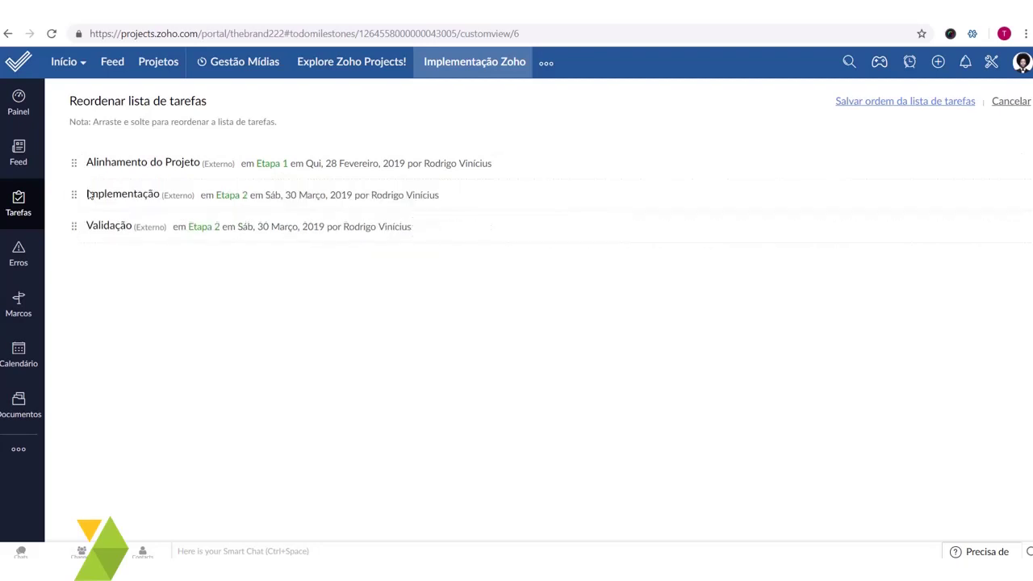
left_click(910, 103)
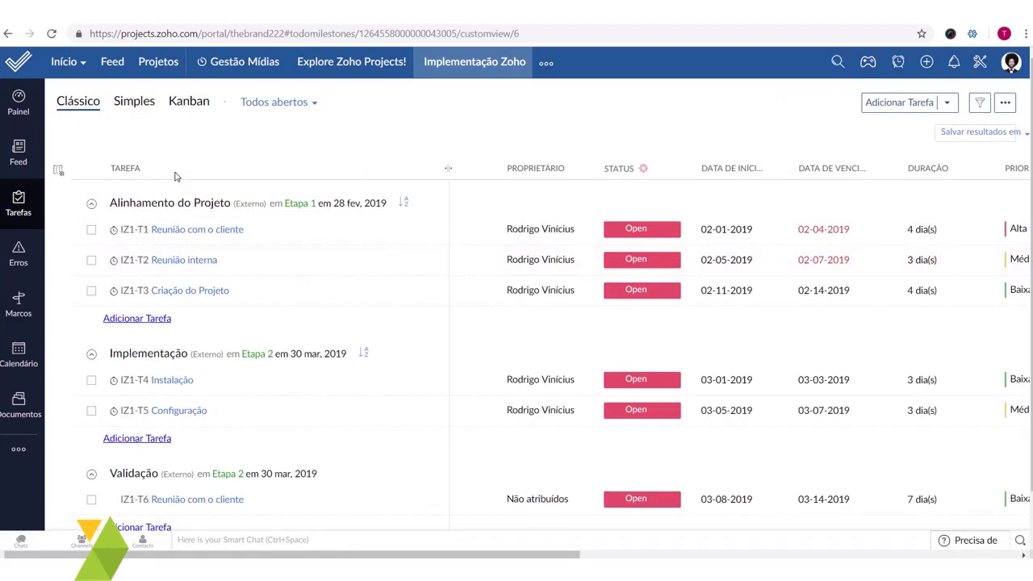
- Switch the full task list to a Kanban board grouped by task list
left_click(24, 206)
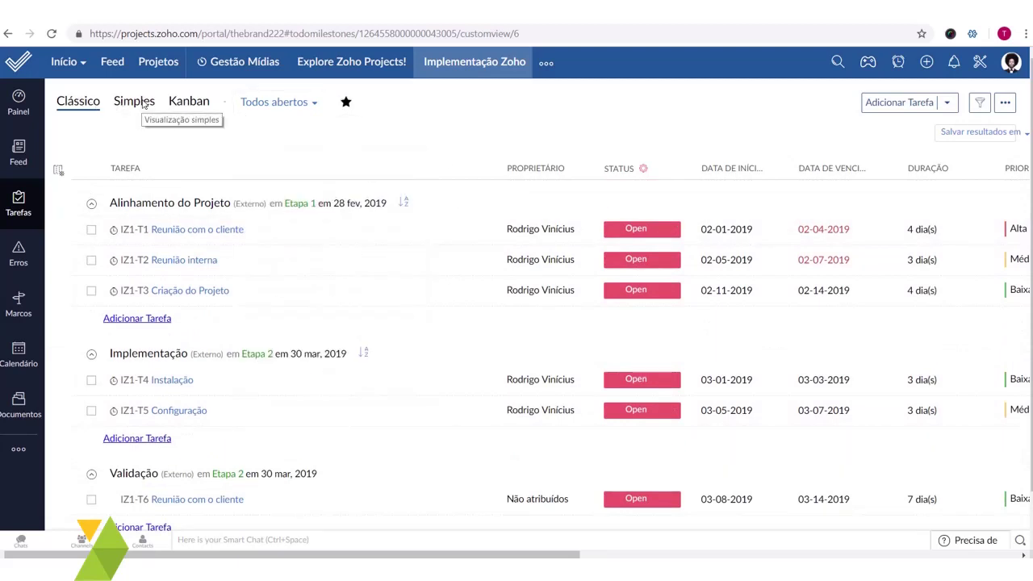
left_click(192, 103)
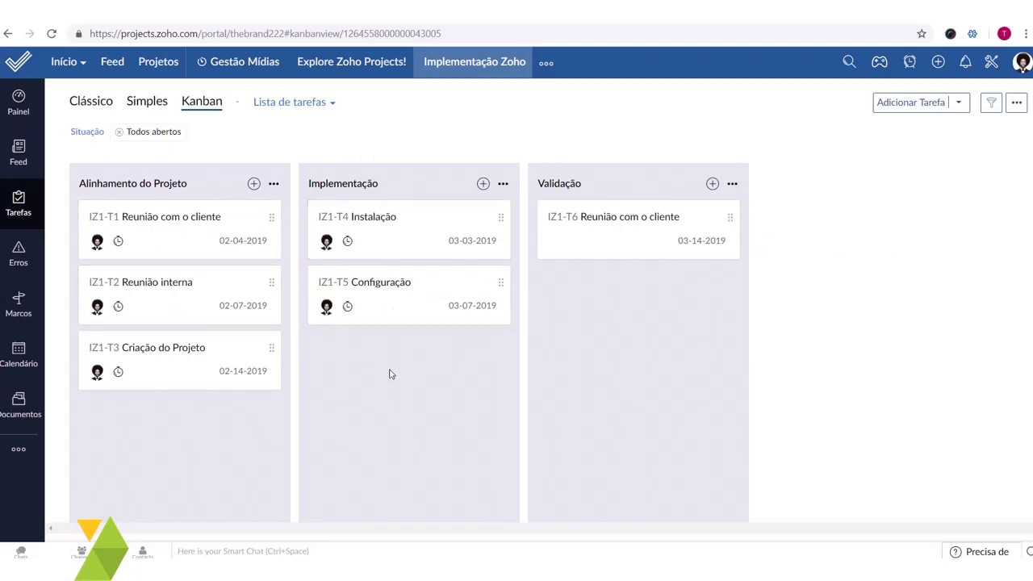
left_click(321, 116)
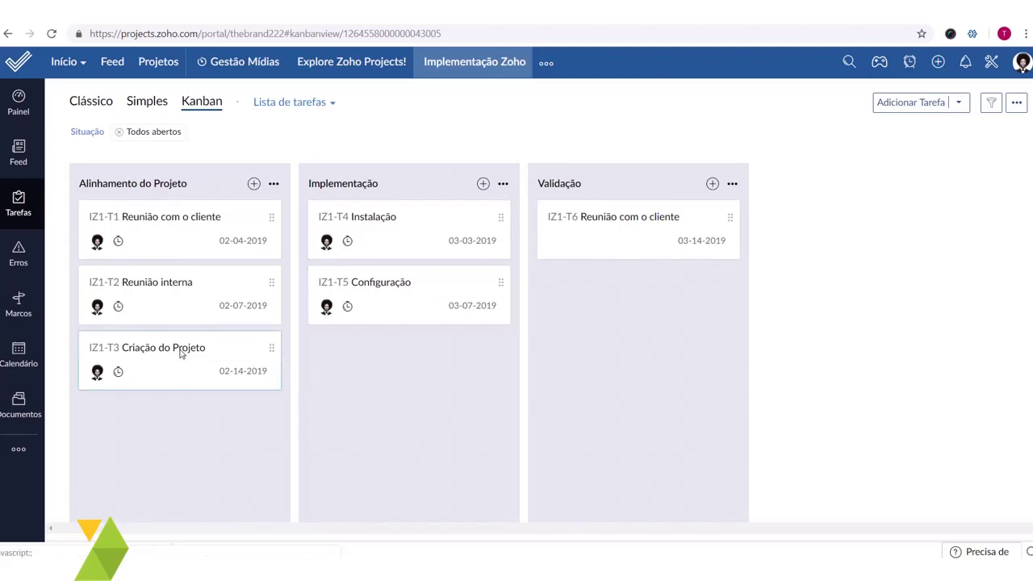
left_click(265, 362)
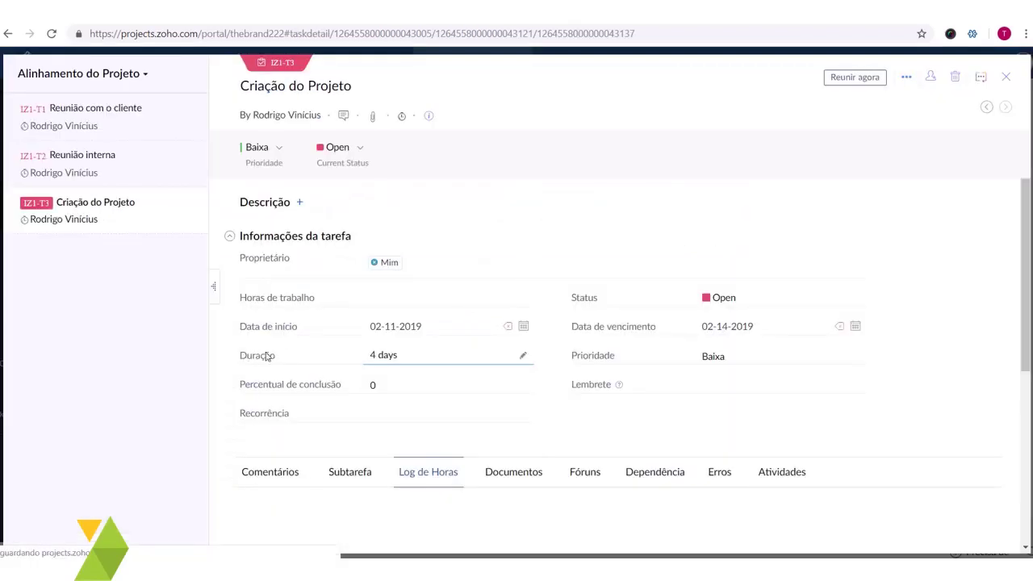
scroll(355, 379, "down", 3)
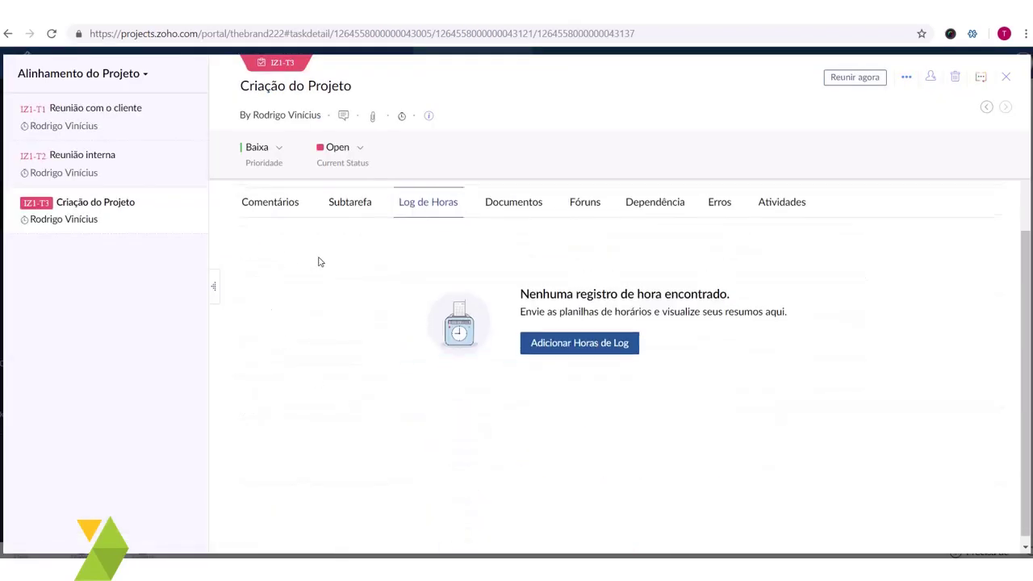
scroll(303, 307, "up", 2)
left_click(285, 338)
left_click(483, 431)
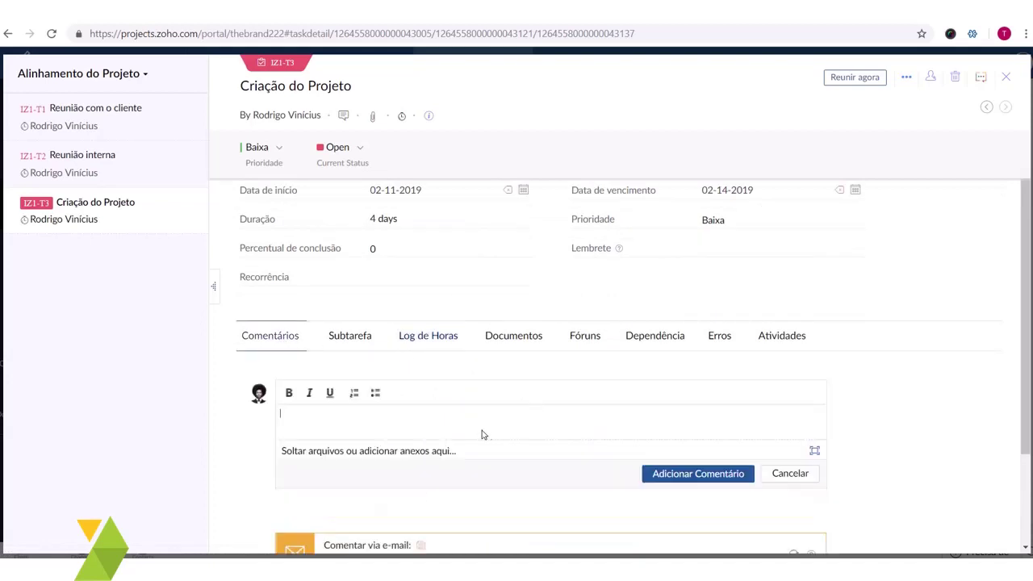
type("Teste @r")
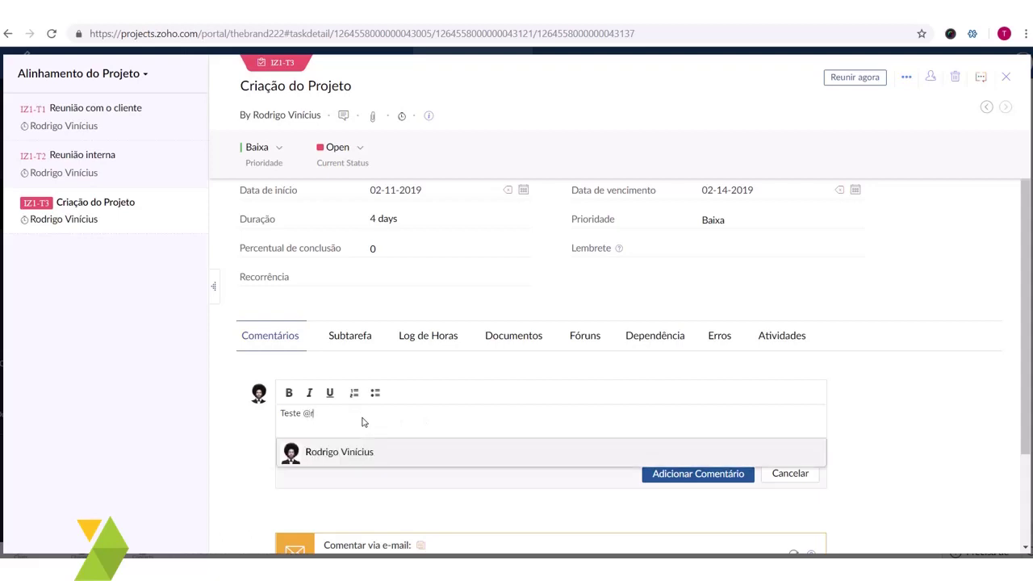
type("o")
left_click(360, 455)
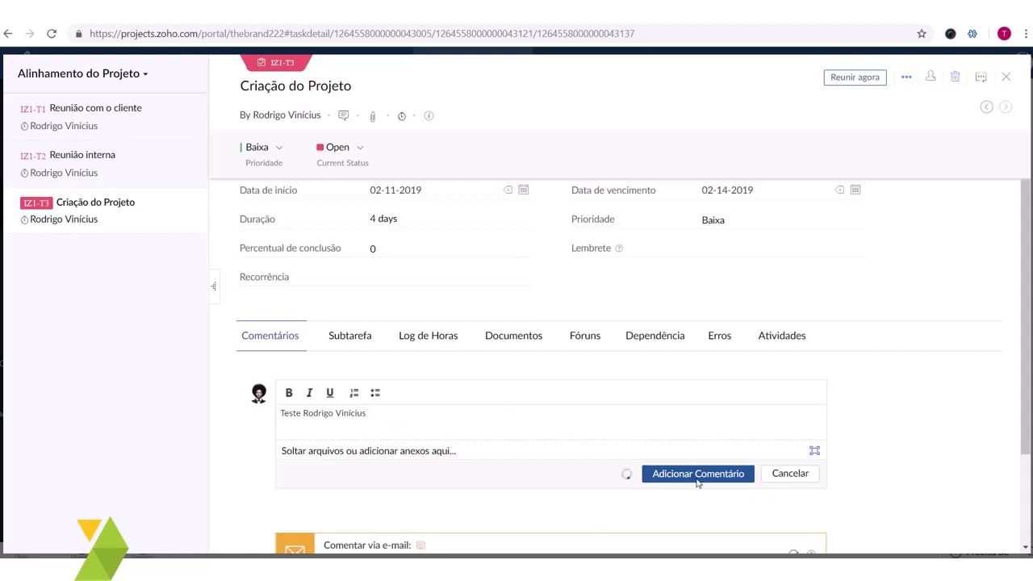
scroll(508, 387, "down", 1)
scroll(431, 380, "up", 2)
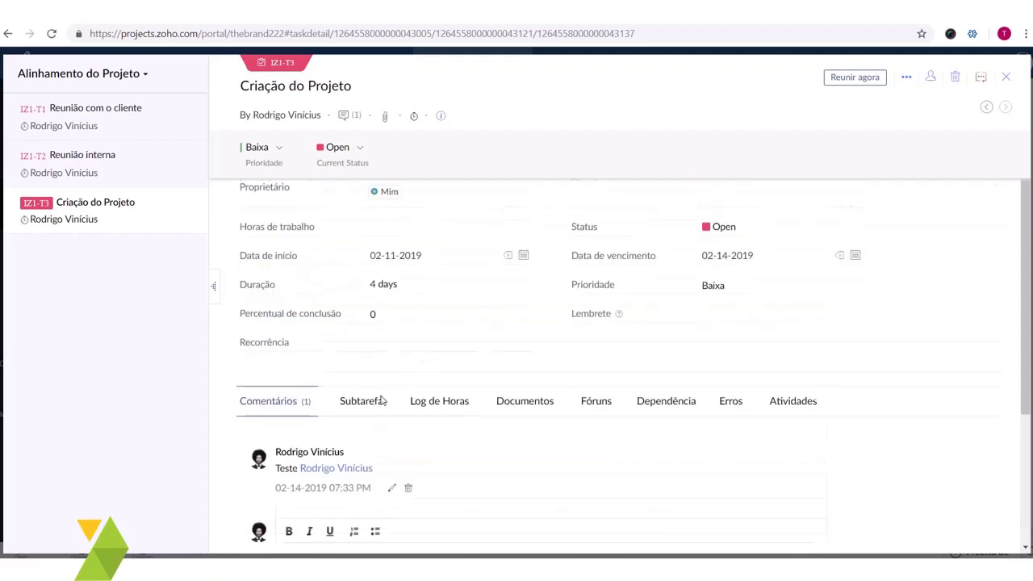
- Browse the Criação do Projeto task's subtasks, logged hours, documents and forums sections
left_click(373, 403)
scroll(533, 479, "down", 3)
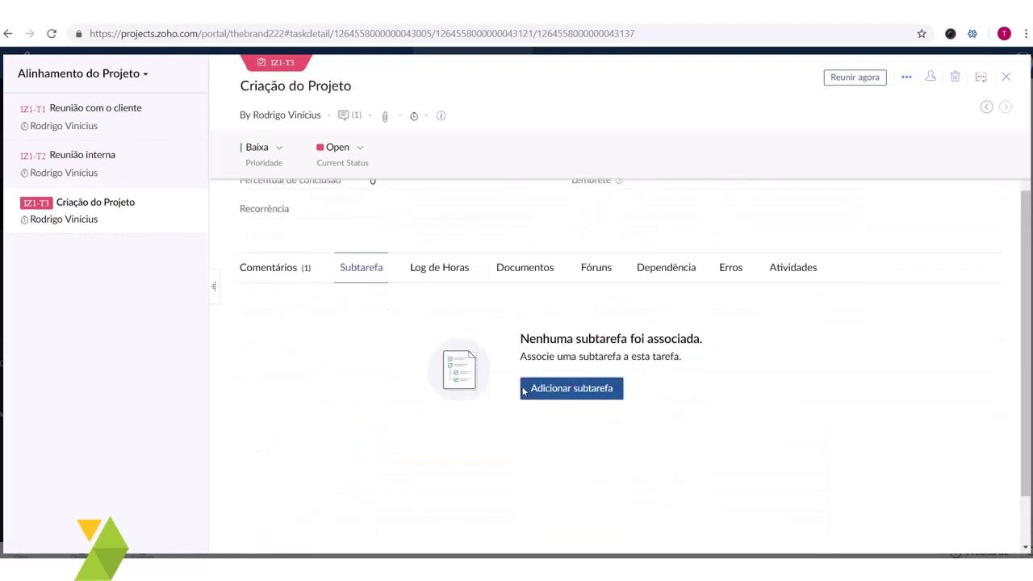
scroll(318, 166, "up", 3)
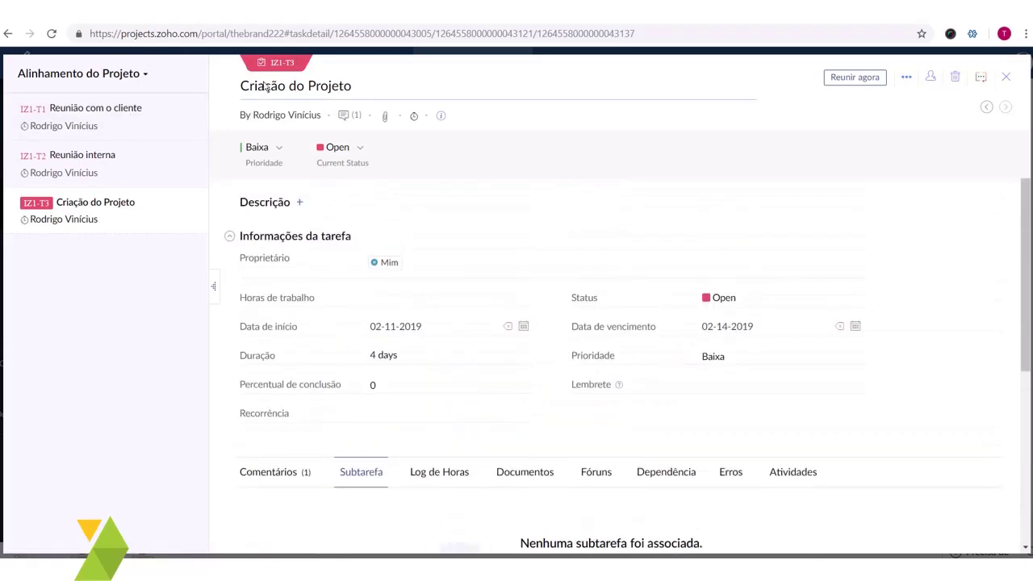
left_click_drag(266, 87, 383, 97)
scroll(472, 314, "down", 2)
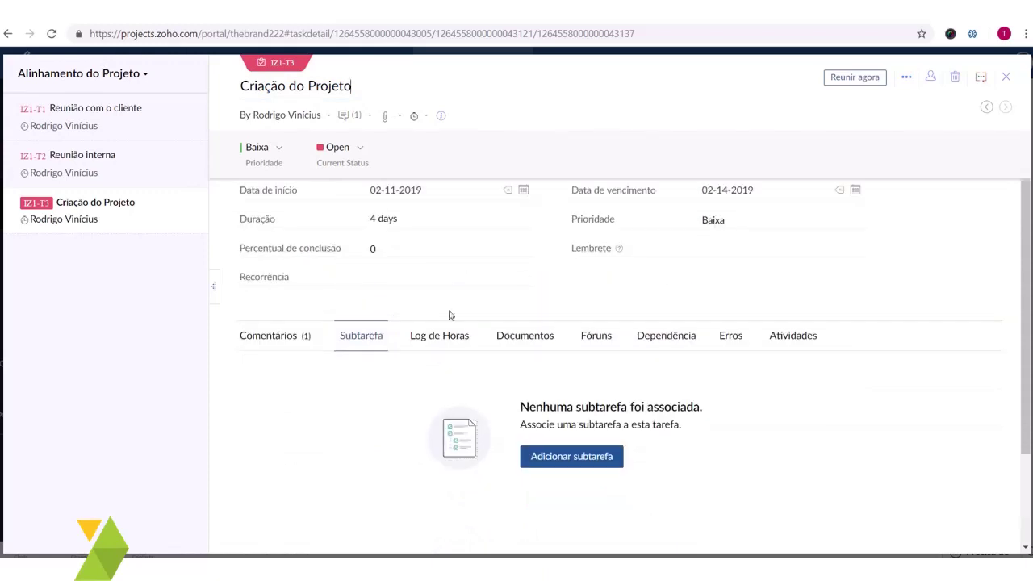
left_click(453, 336)
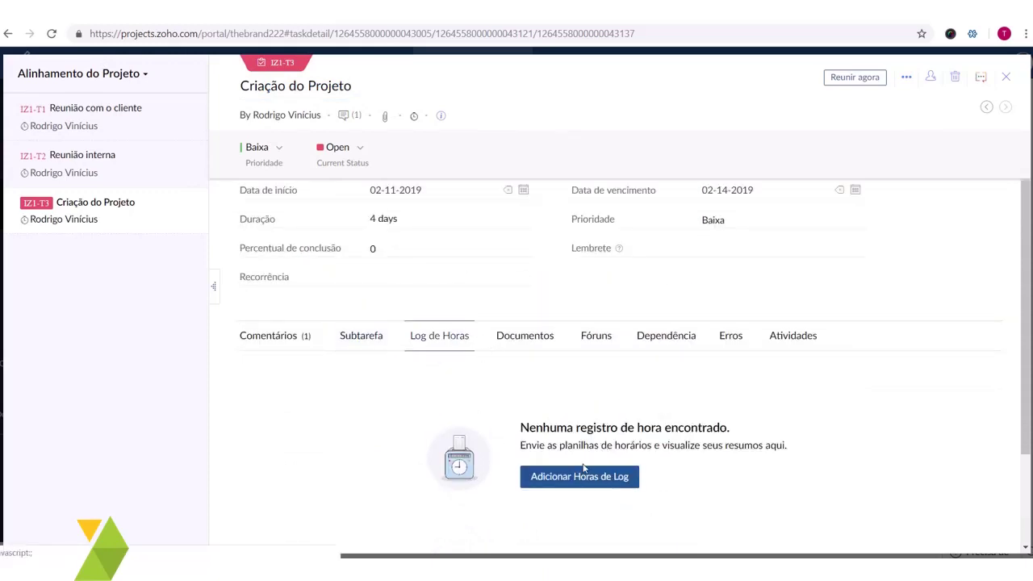
left_click(526, 338)
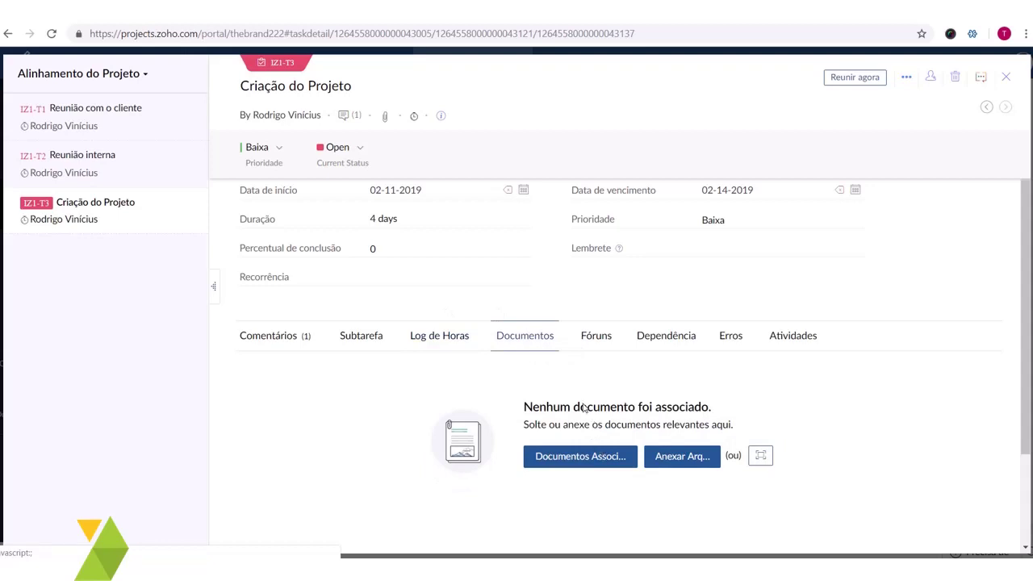
left_click(588, 343)
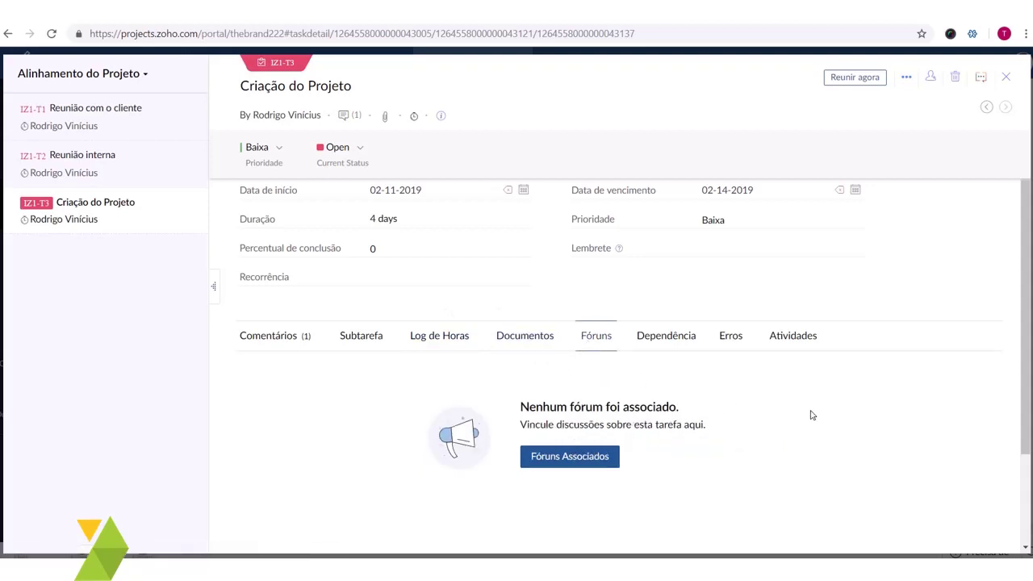
scroll(807, 415, "up", 3)
scroll(718, 436, "down", 3)
scroll(807, 368, "up", 3)
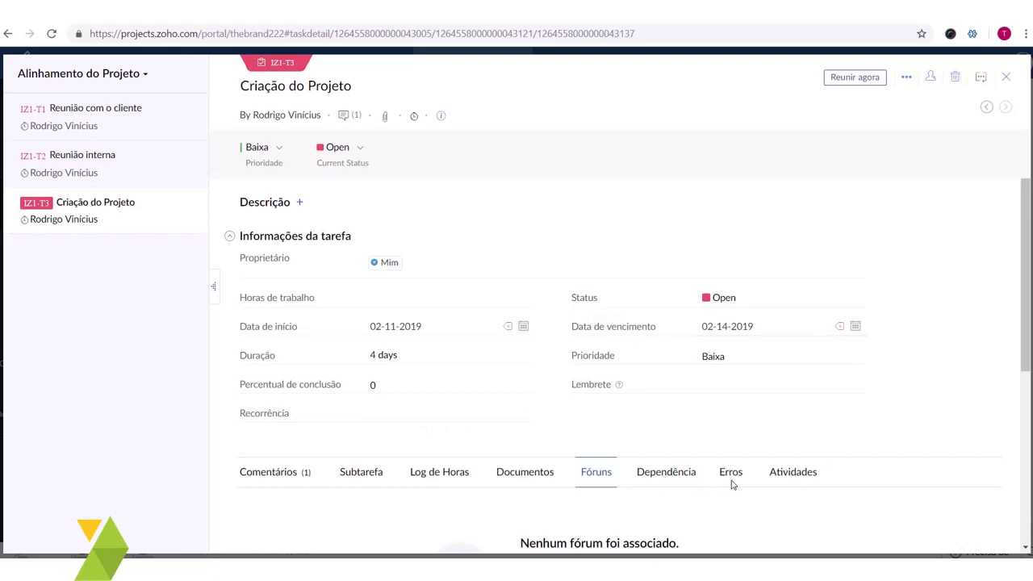
- Close the task details and move between the task board and the empty issues page
left_click(1006, 77)
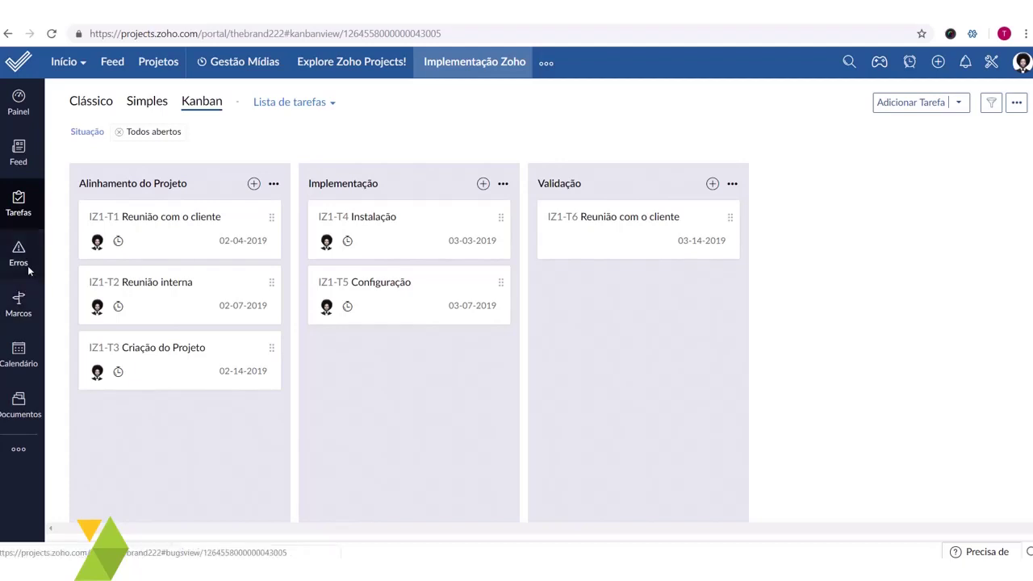
left_click(24, 208)
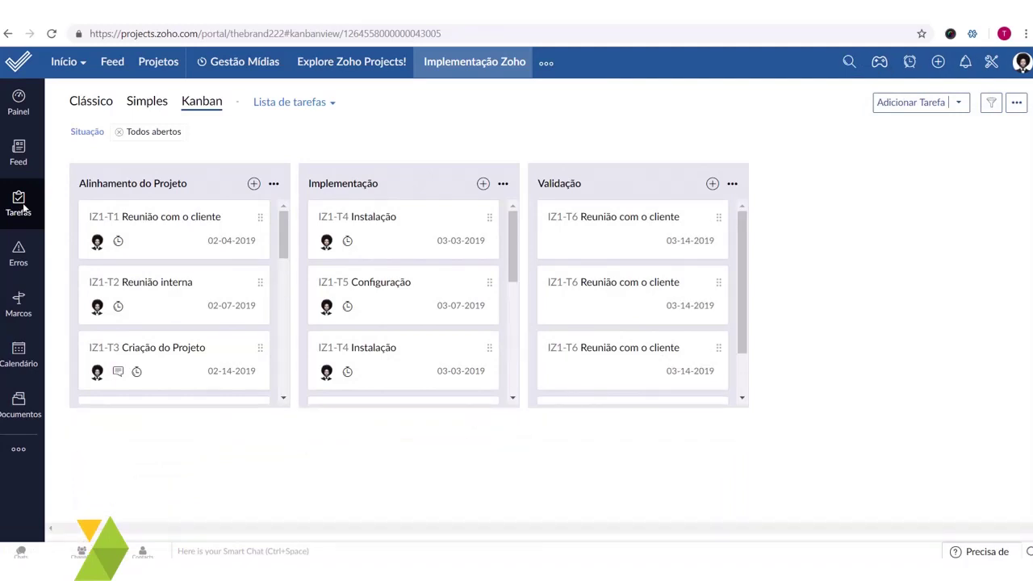
left_click(25, 262)
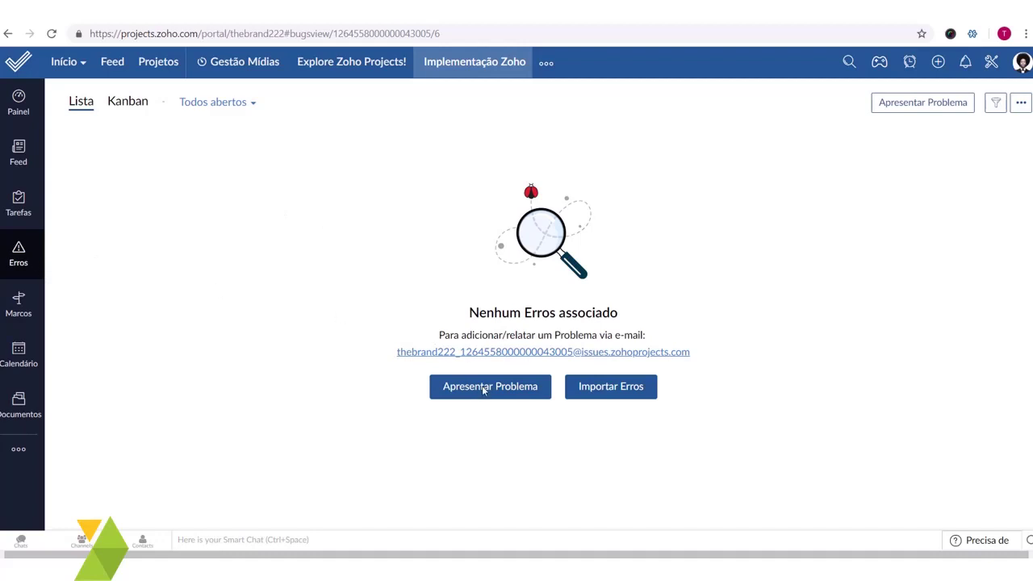
left_click(37, 199)
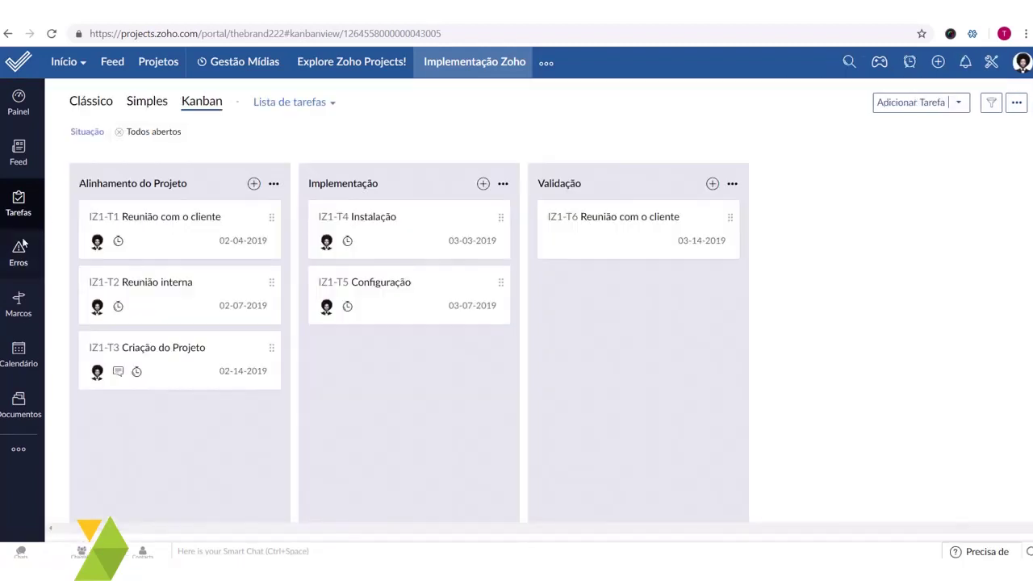
left_click(19, 254)
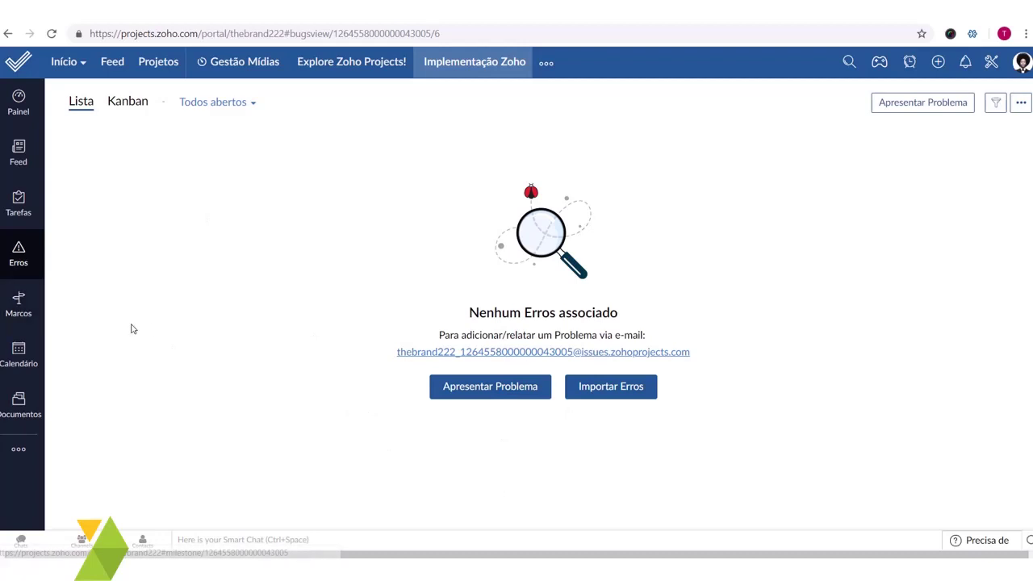
- Go from Calendário to the empty Documentos page and show its New menu's creation choices
left_click(19, 355)
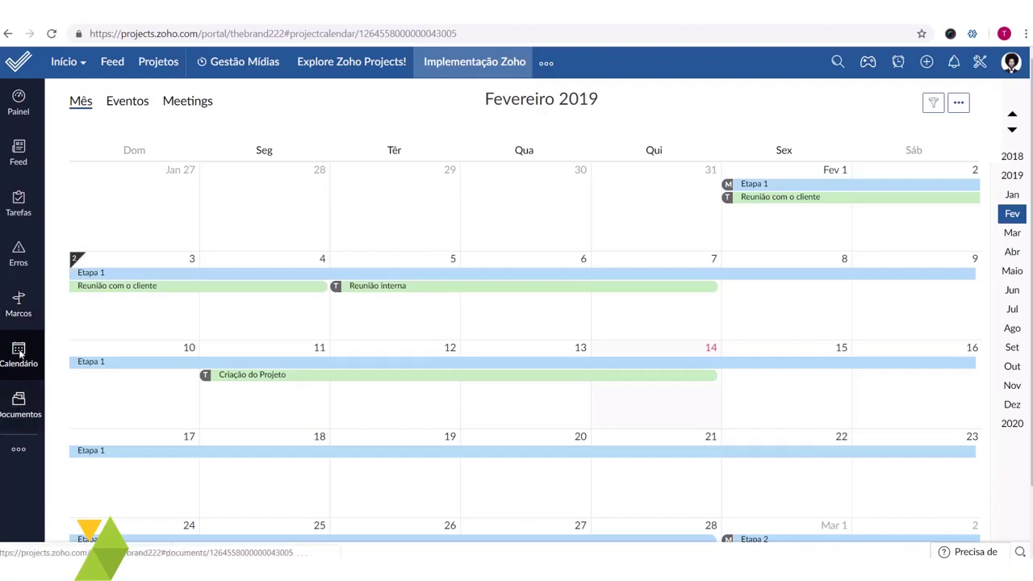
left_click(26, 413)
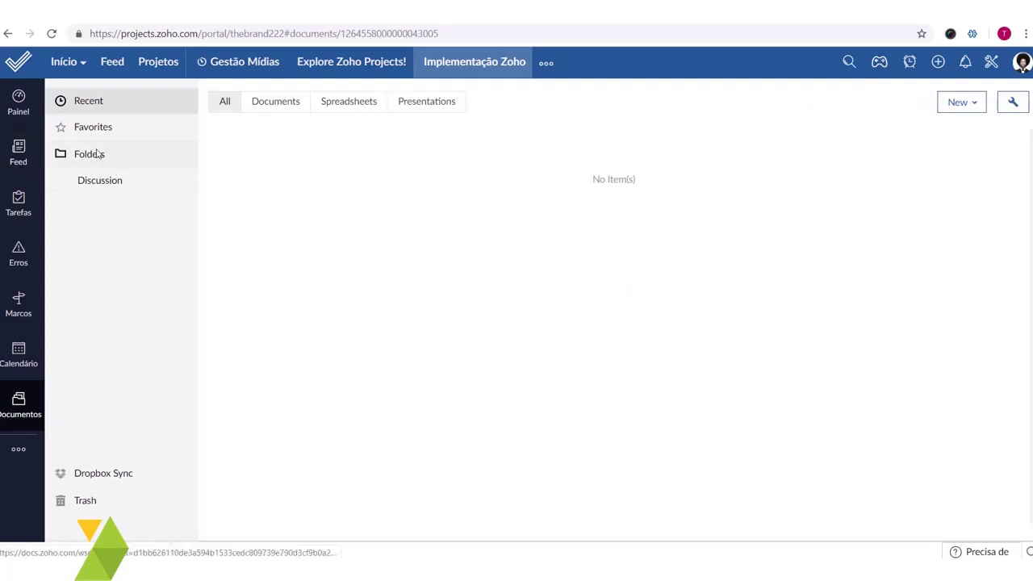
left_click(962, 105)
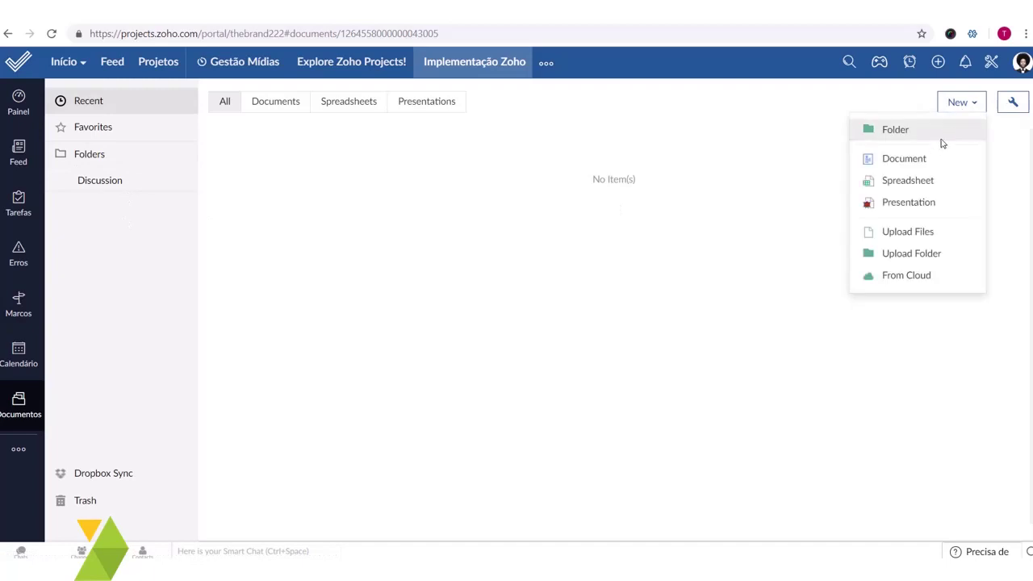
- Dismiss the New menu and go to Usuários, then to the empty Usuários Clientes list
left_click(736, 321)
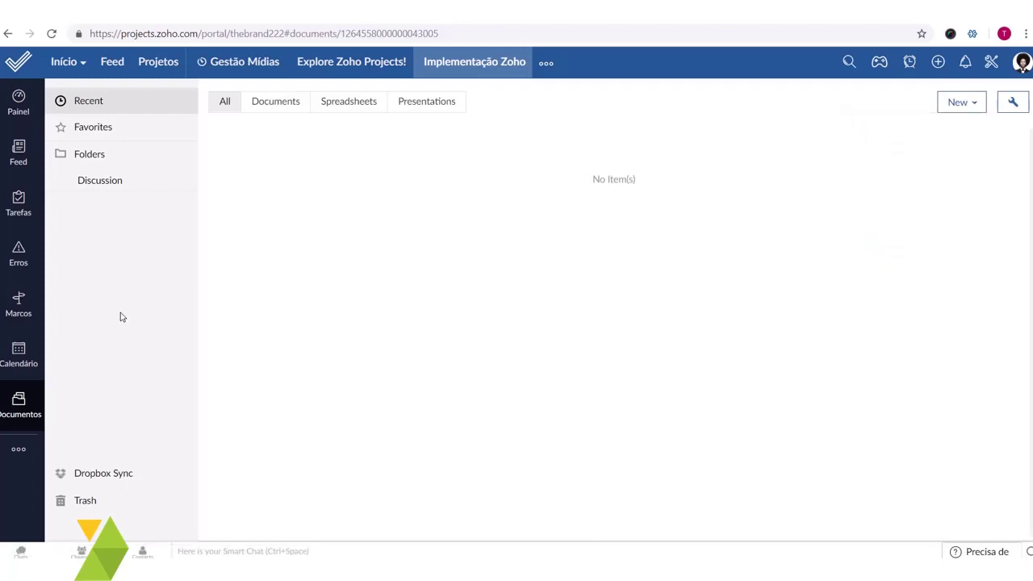
left_click(16, 450)
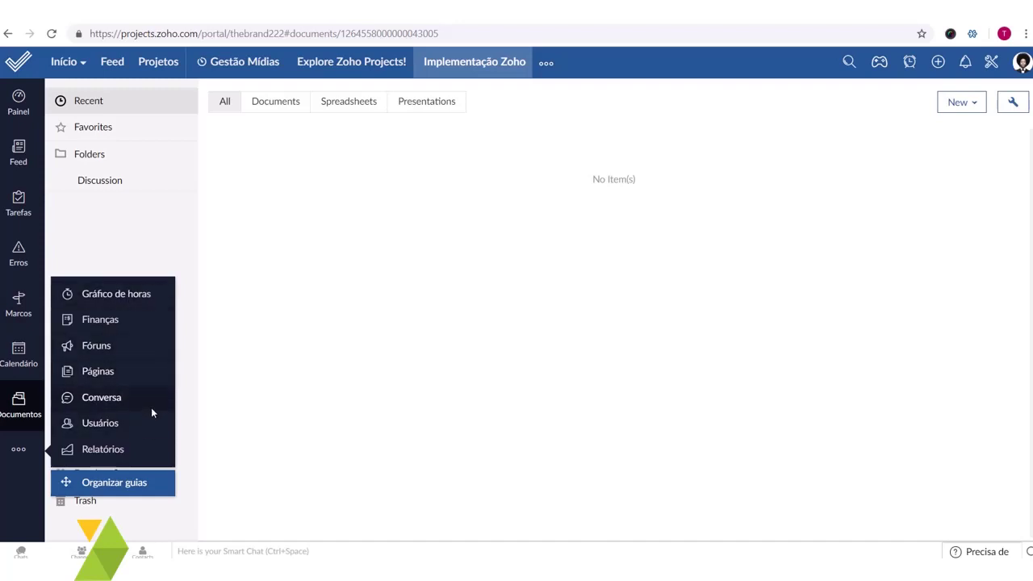
left_click(111, 425)
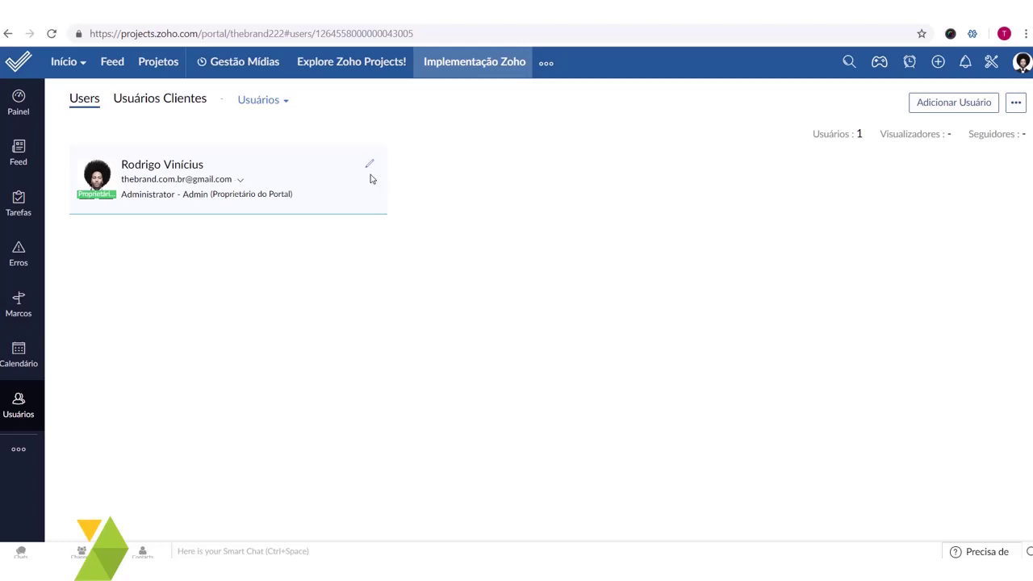
left_click(180, 101)
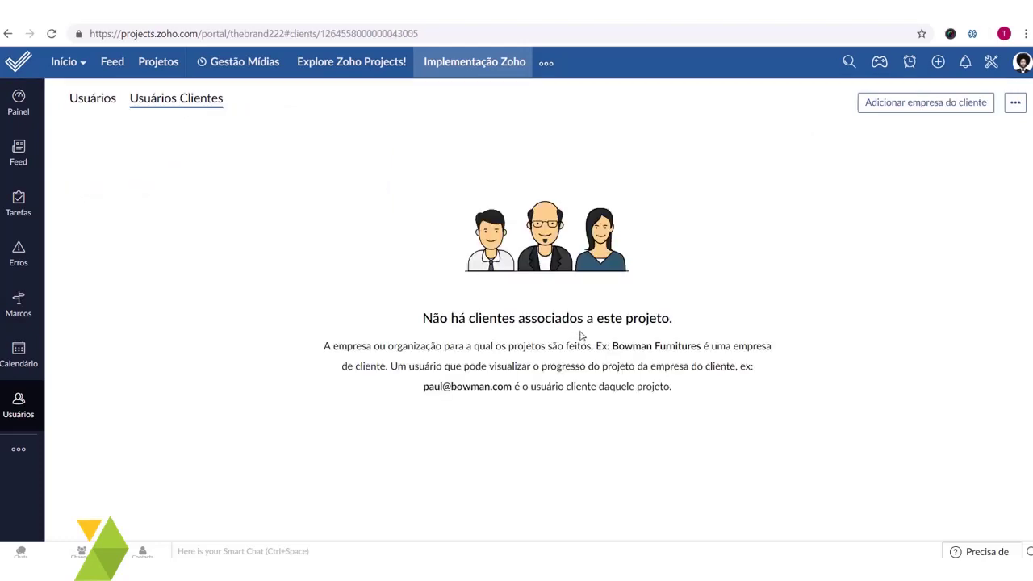
- Add client company 'TheBrand' with the contact's e-mail and save it
left_click(956, 110)
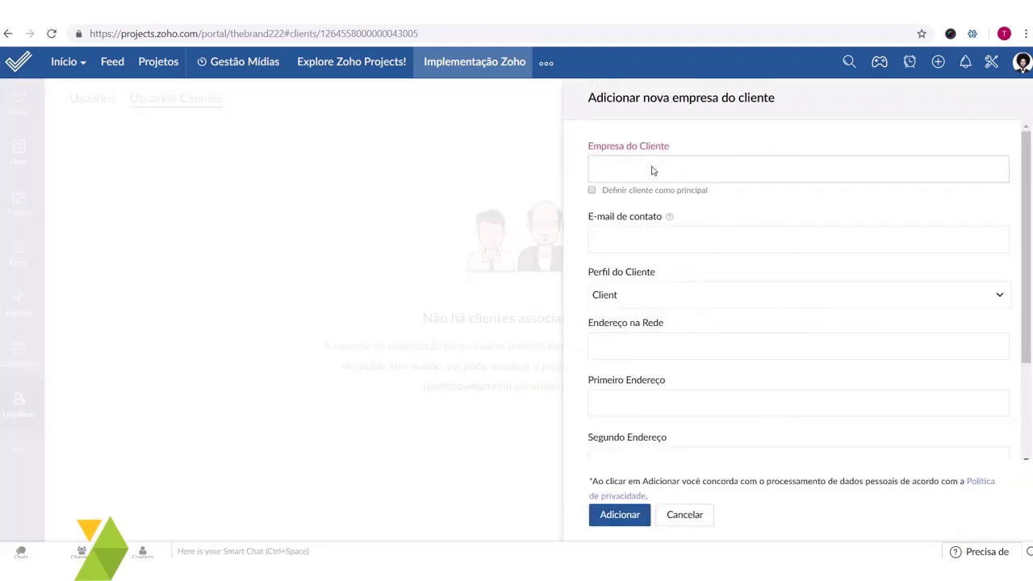
type("TheBrand")
left_click(661, 247)
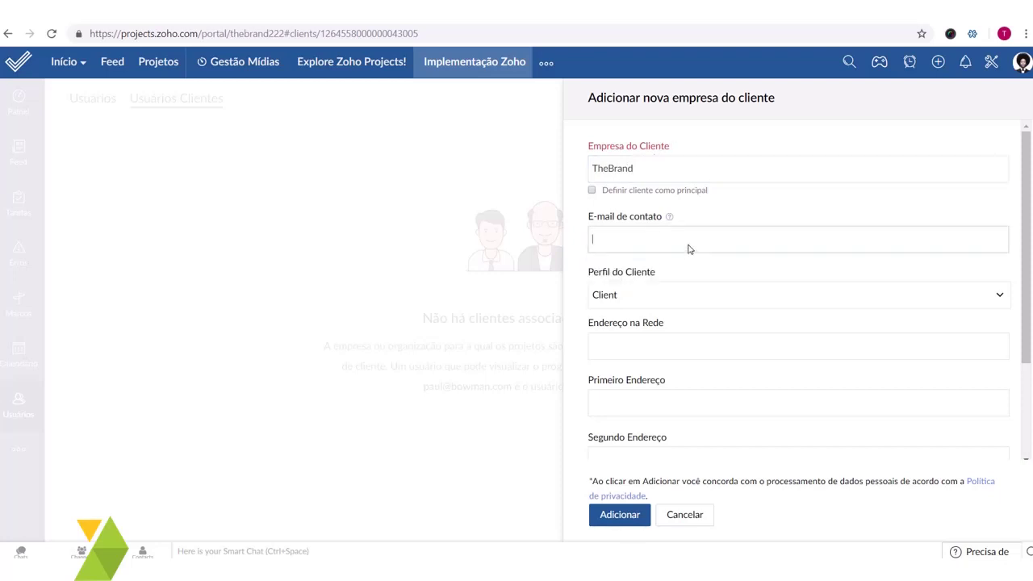
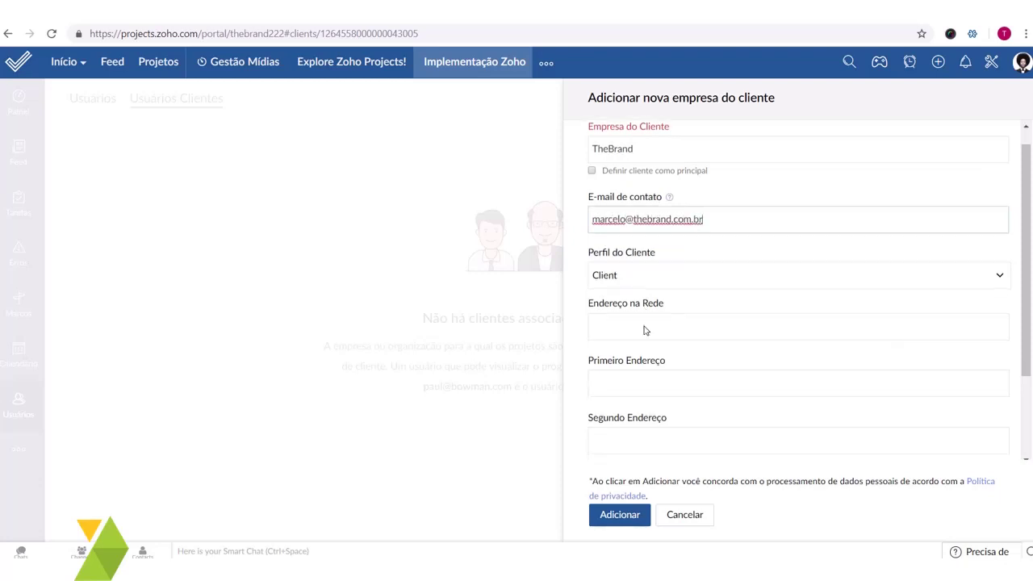
scroll(646, 323, "down", 3)
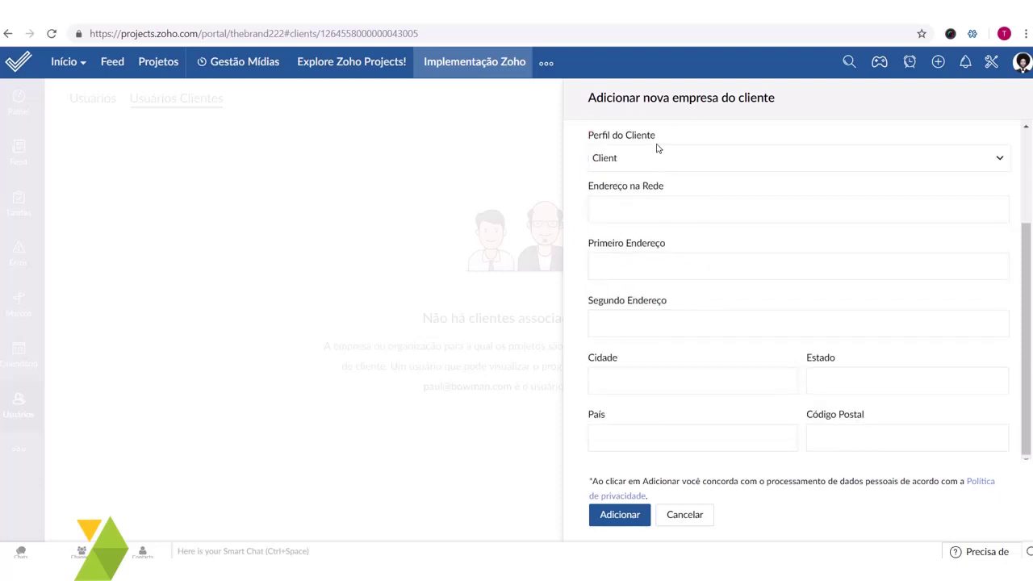
scroll(710, 403, "up", 2)
scroll(713, 397, "up", 1)
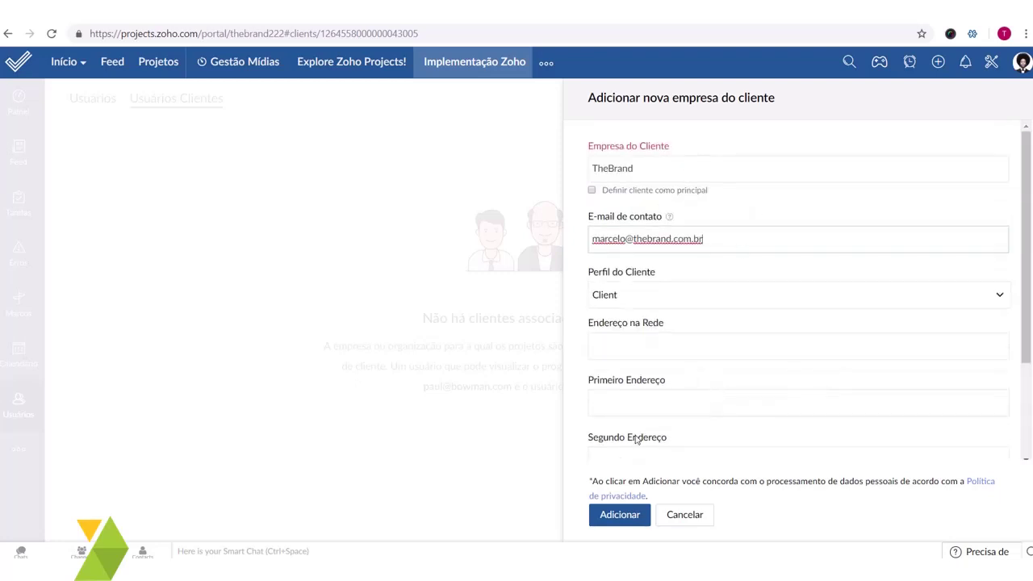
left_click(636, 516)
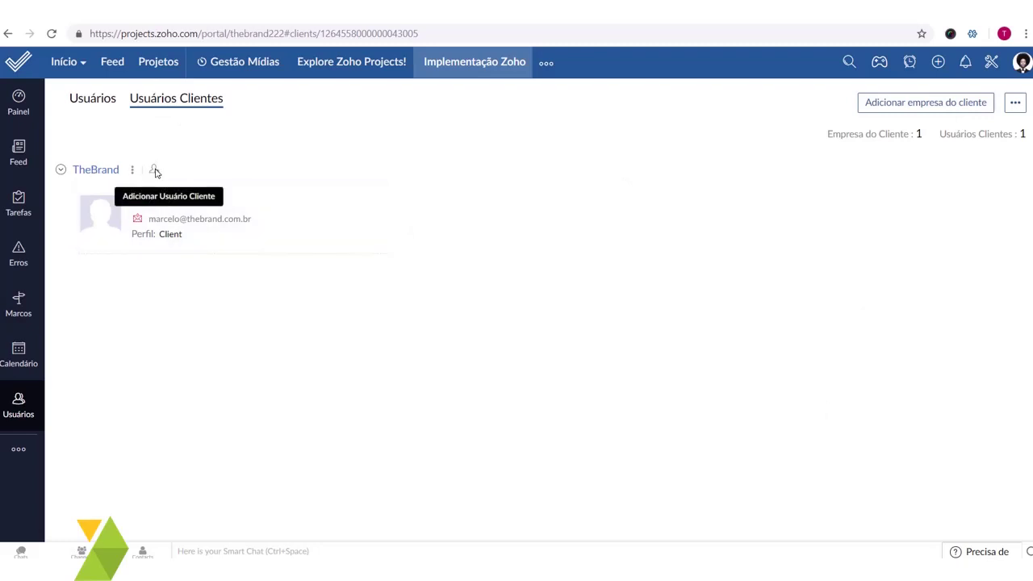
- Add a new TheBrand client user by e-mail with the Client profile
left_click(155, 169)
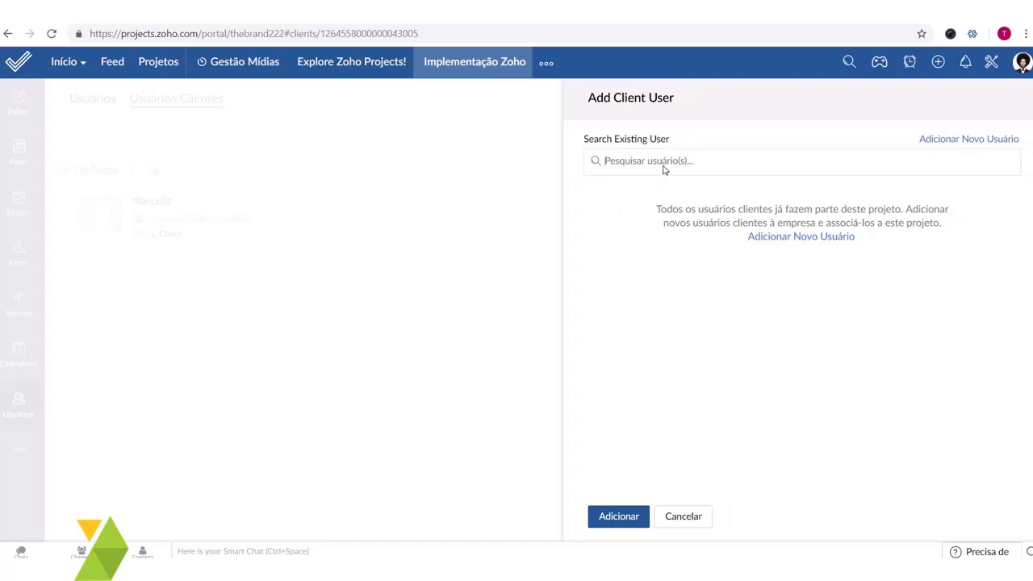
left_click(942, 143)
left_click(745, 156)
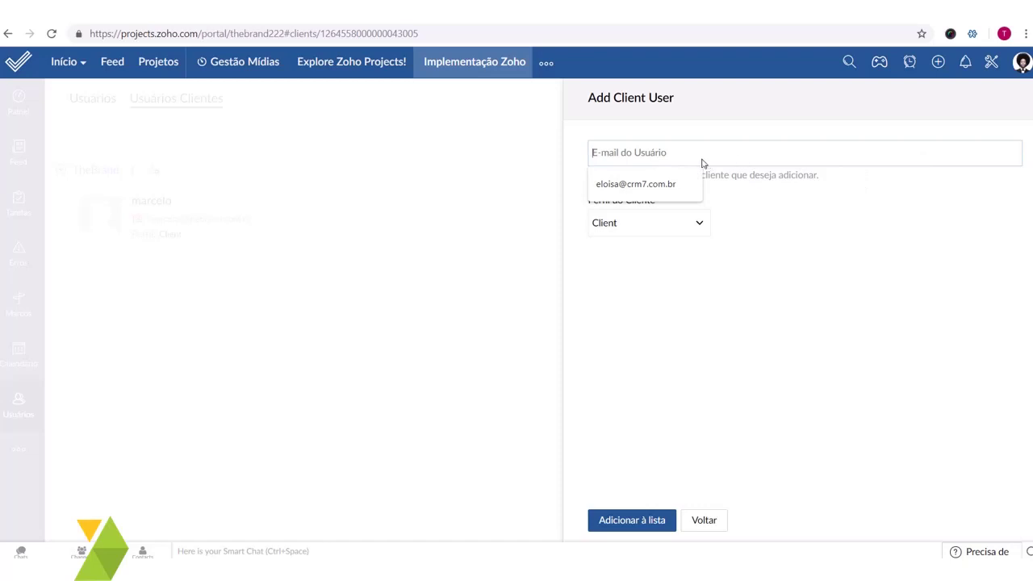
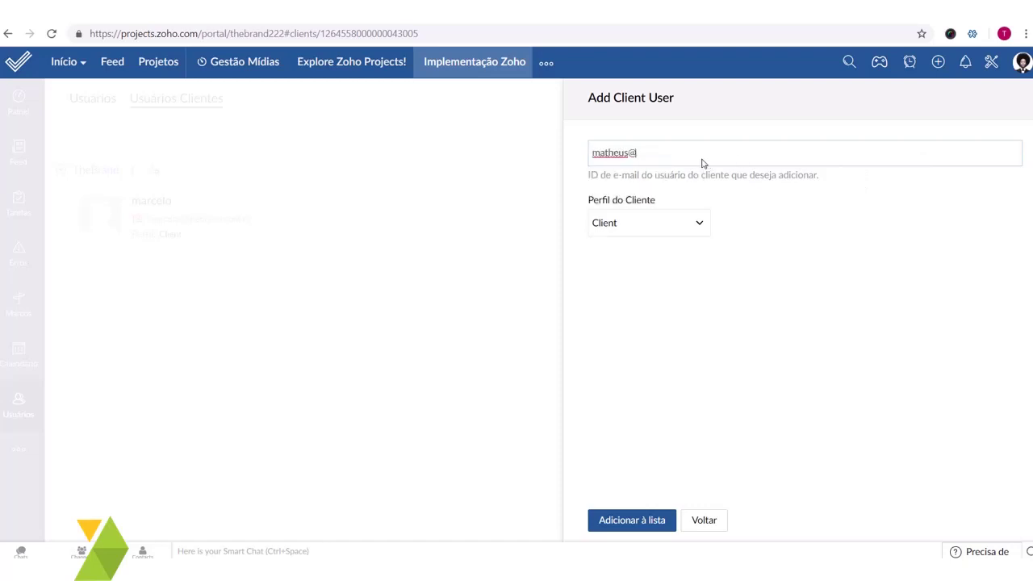
left_click(669, 222)
left_click(669, 265)
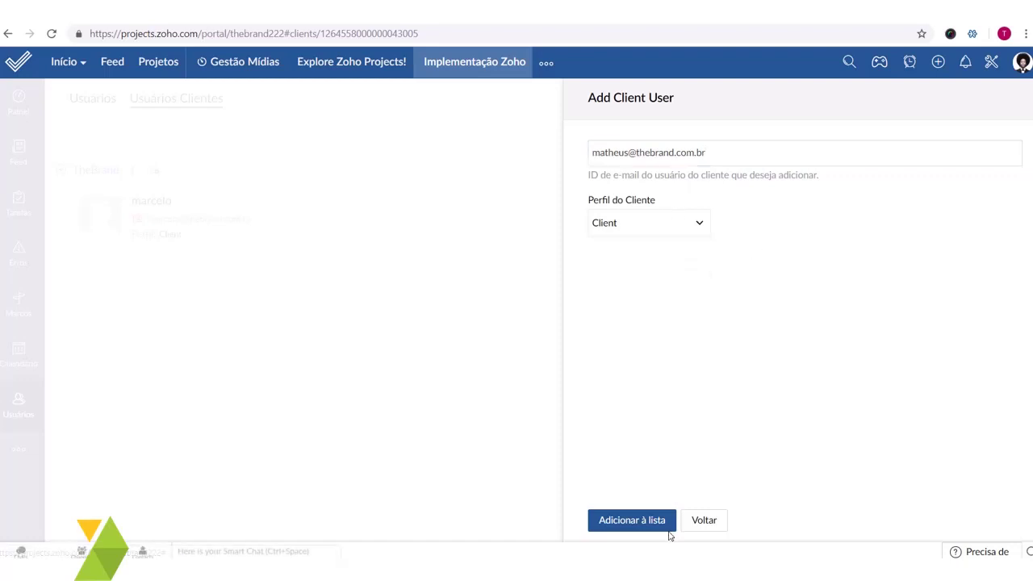
left_click(632, 520)
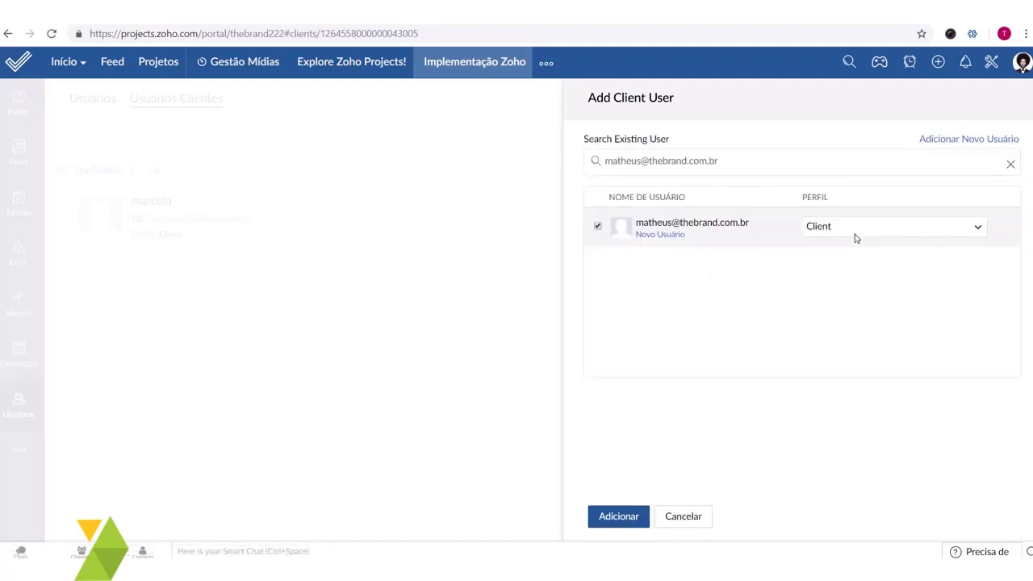
left_click(620, 517)
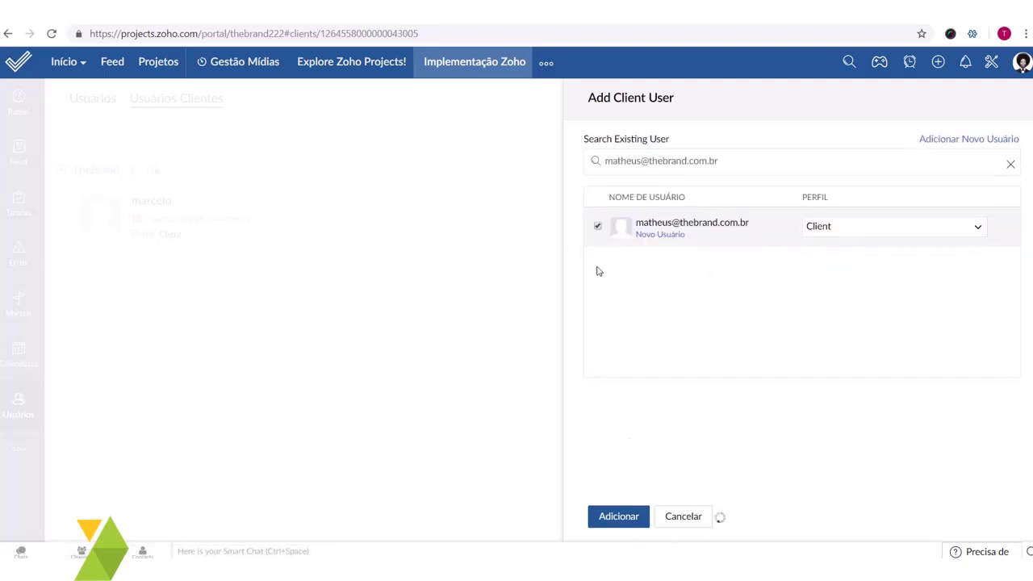
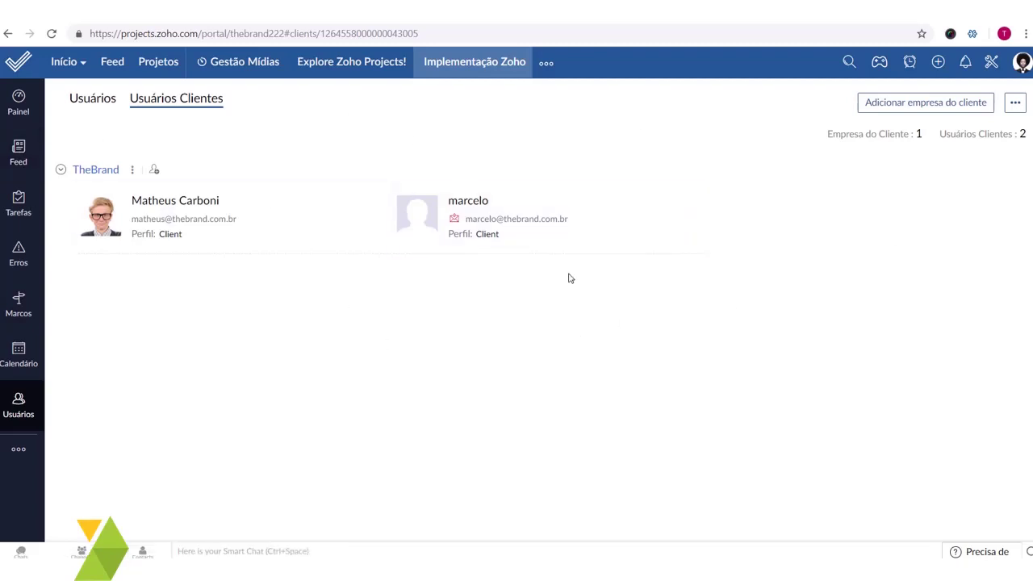
- Open task IZ1-T1 'Reunião com o cliente' and add the first client user as owner
left_click(19, 211)
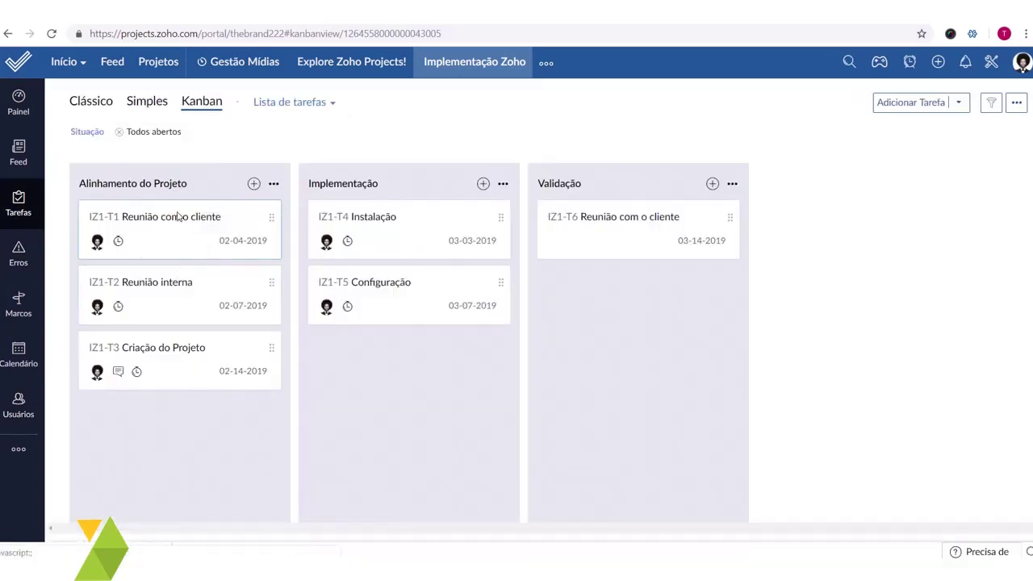
left_click(185, 227)
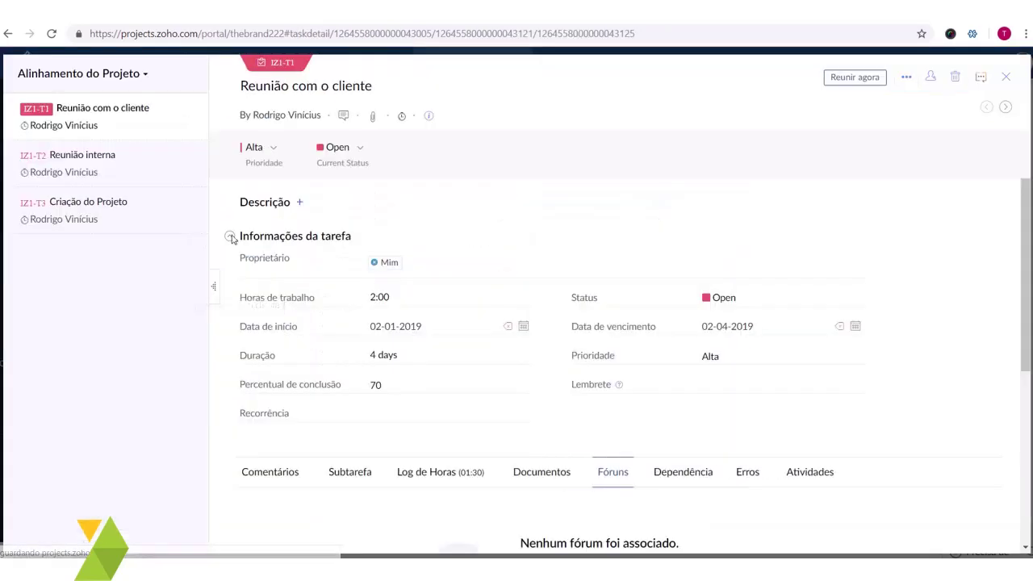
left_click(460, 269)
left_click(425, 345)
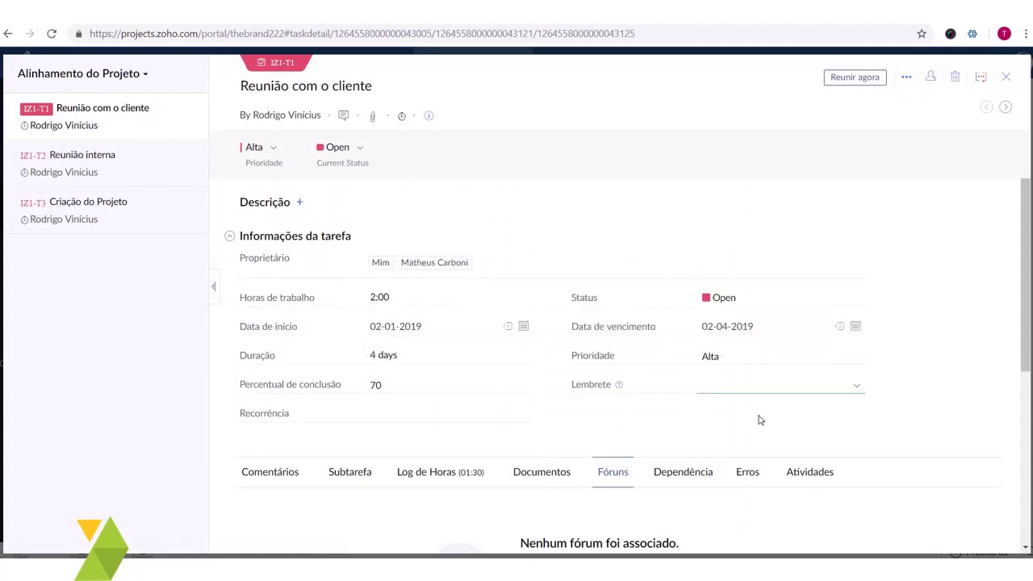
left_click(519, 295)
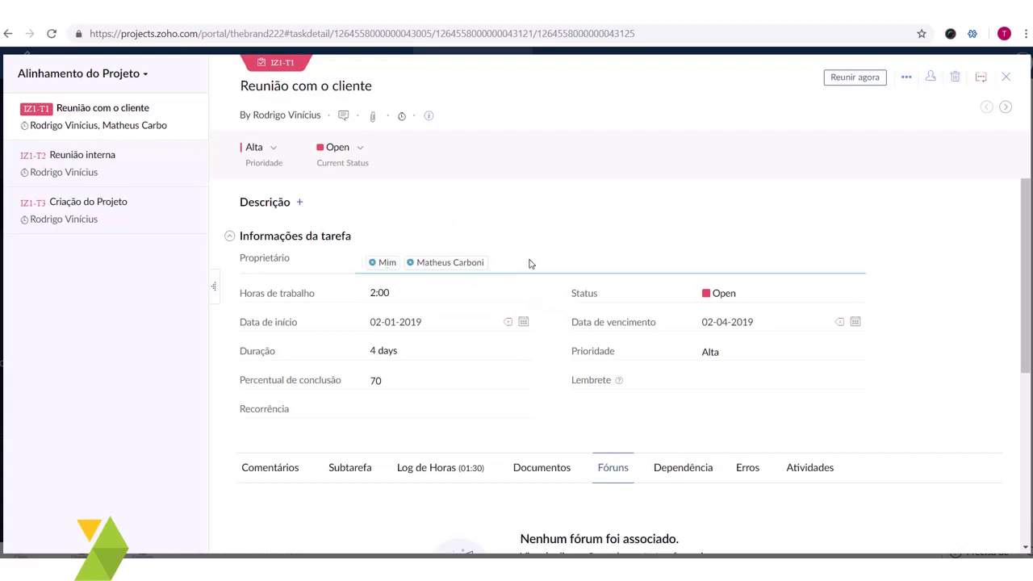
- Add the second client user as co-owner and close the task panel
left_click(404, 260)
left_click(432, 315)
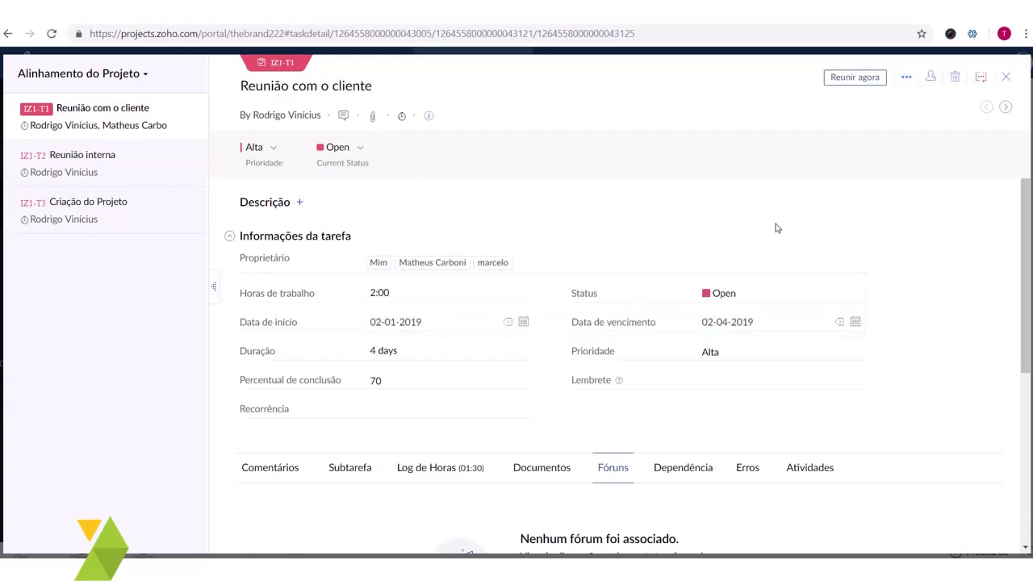
left_click(777, 229)
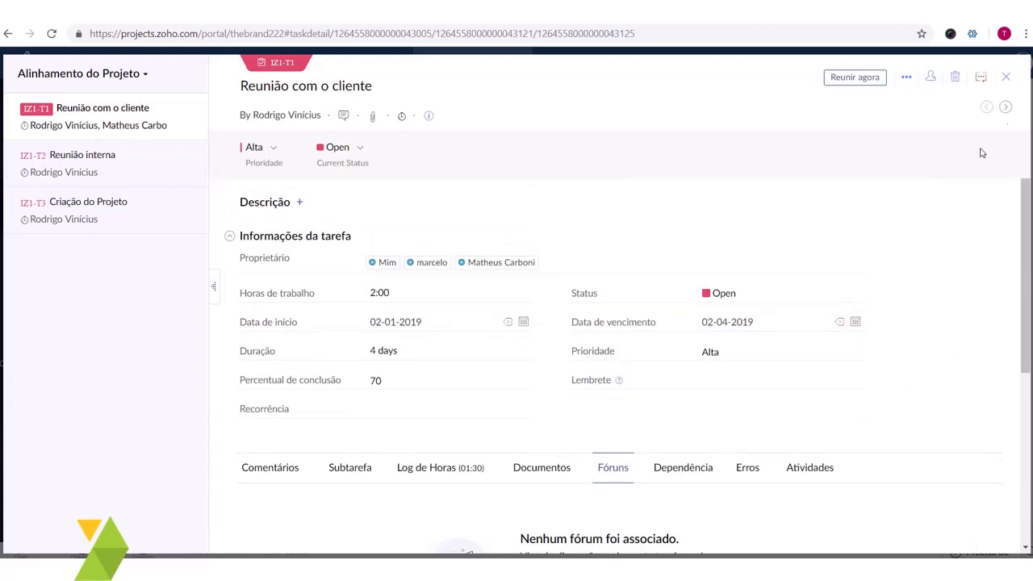
left_click(1005, 76)
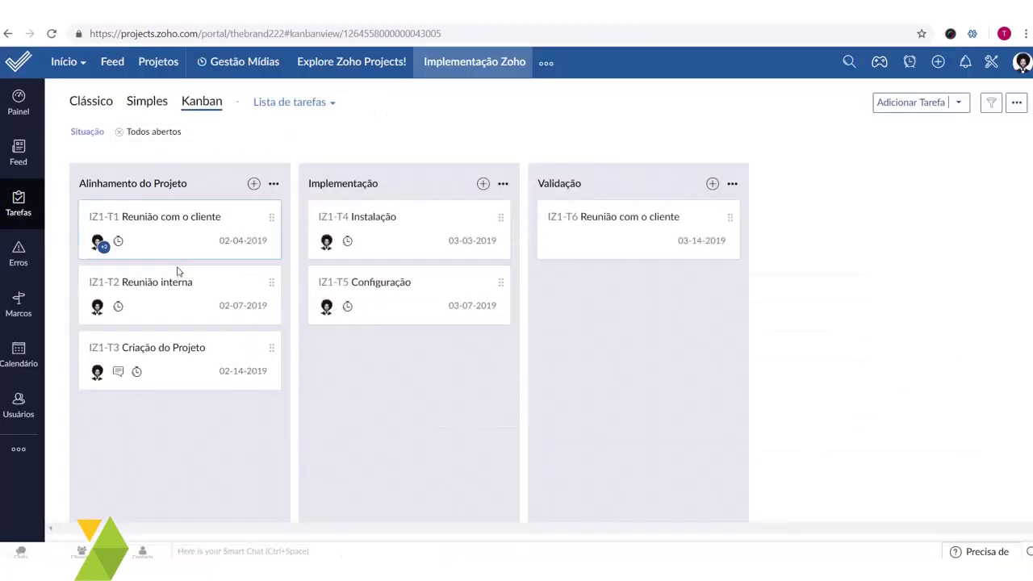
- Switch the task board to the Clássico list view
left_click(101, 244)
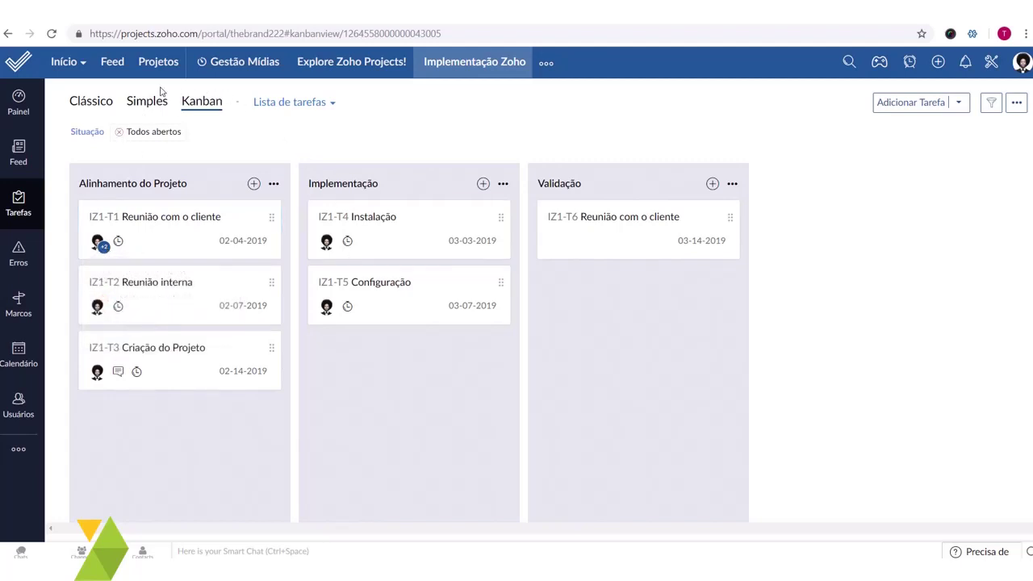
left_click(95, 104)
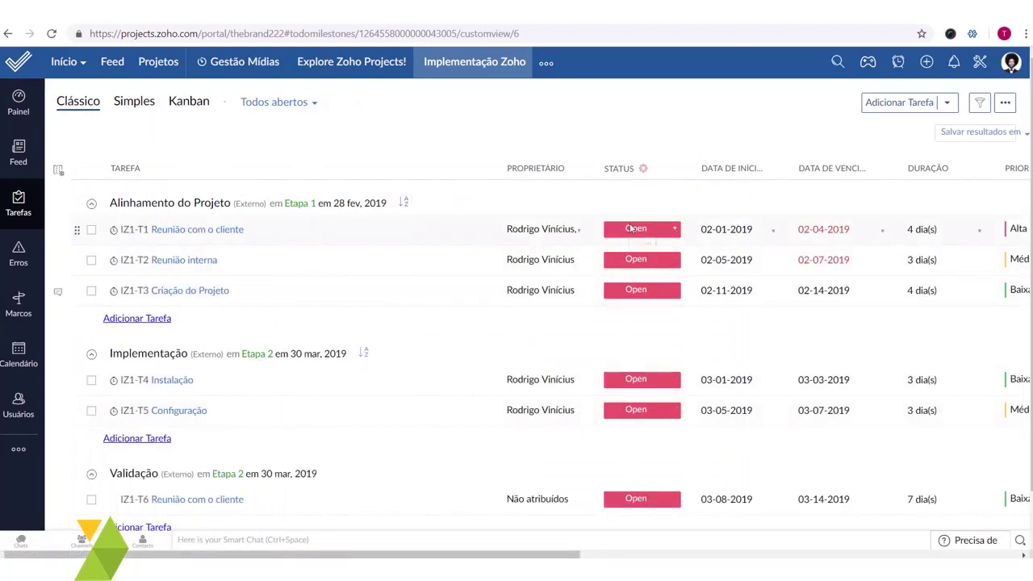
left_click_drag(379, 555, 367, 555)
left_click(671, 230)
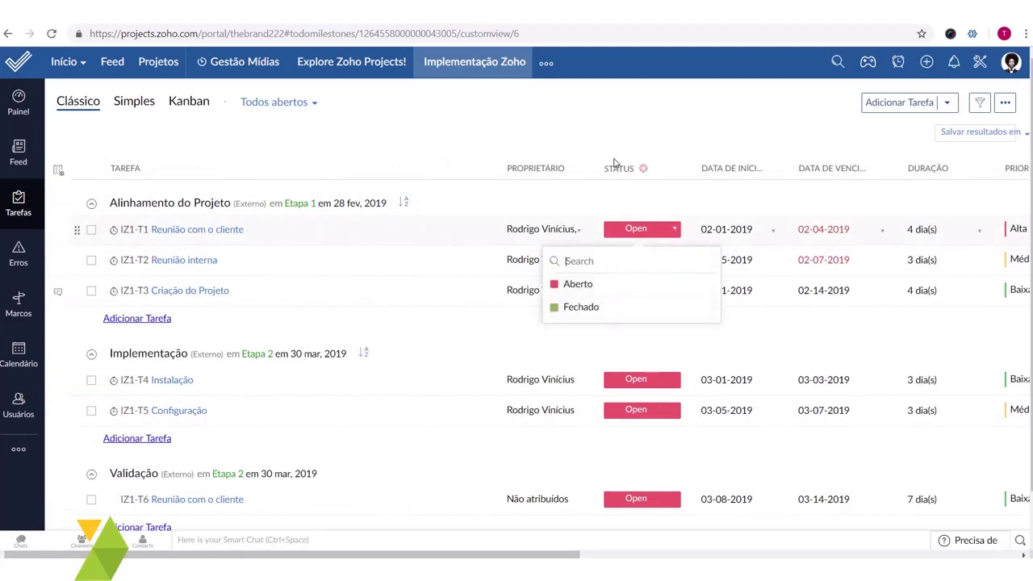
left_click(573, 484)
- Set Reunião com o cliente to 100 % complete so its status becomes Closed
scroll(797, 223, "right", 5)
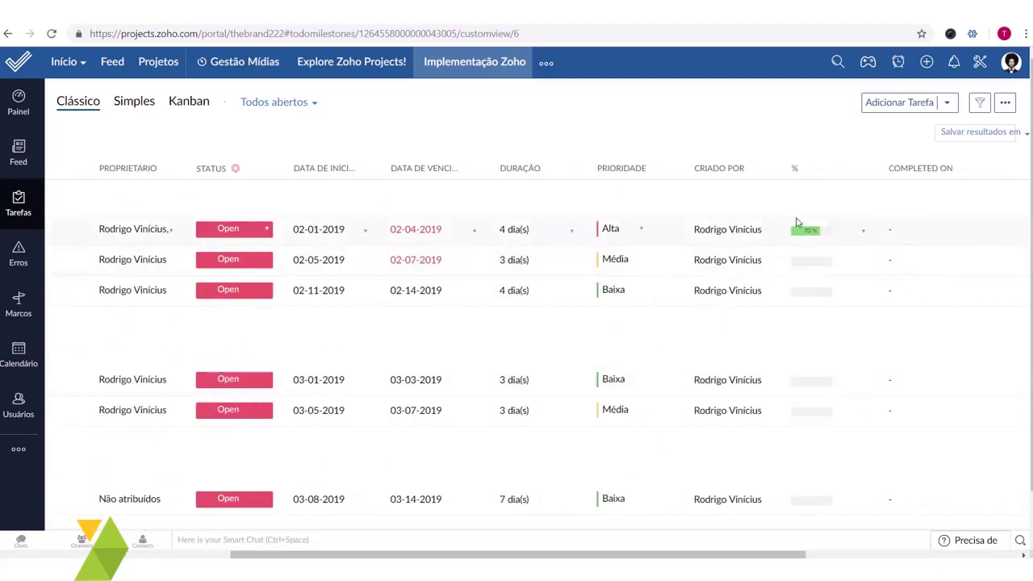
left_click(825, 232)
left_click(803, 438)
scroll(801, 551, "left", 5)
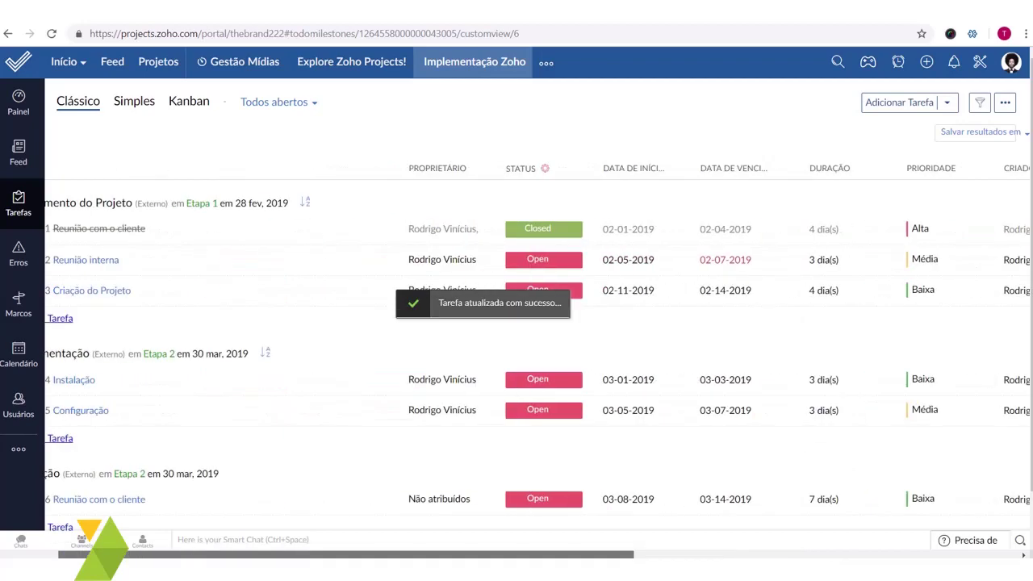
scroll(726, 290, "right", 5)
scroll(704, 456, "down", 1)
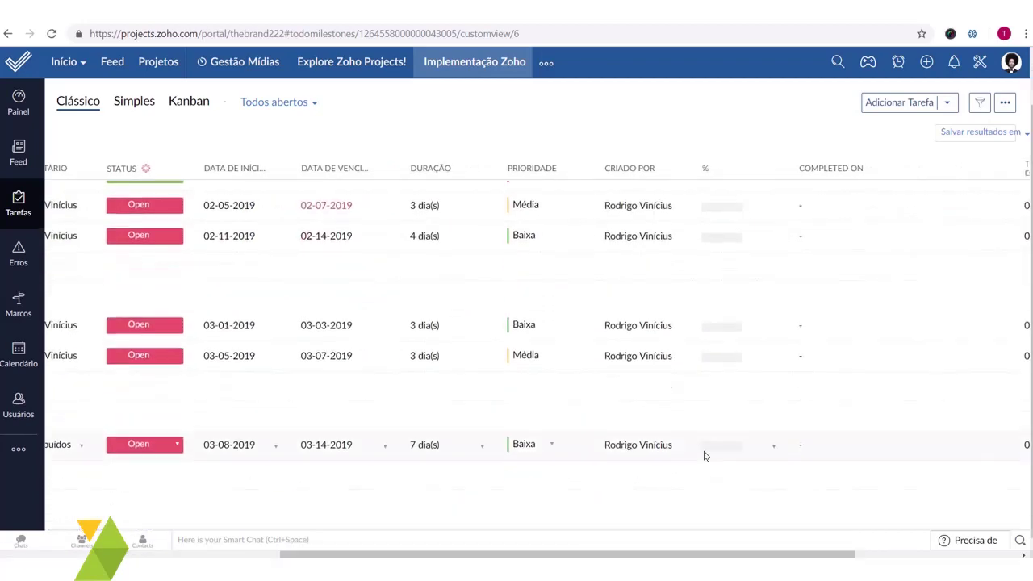
scroll(677, 546, "left", 5)
scroll(109, 211, "up", 1)
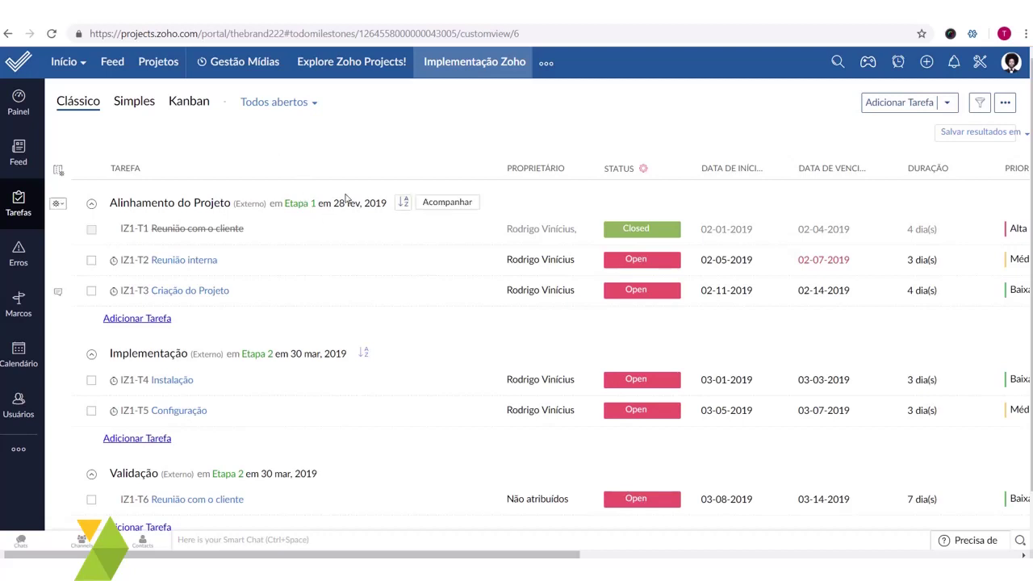
- Go to the project's Relatórios and open the Gráfico Gantt report
left_click(26, 454)
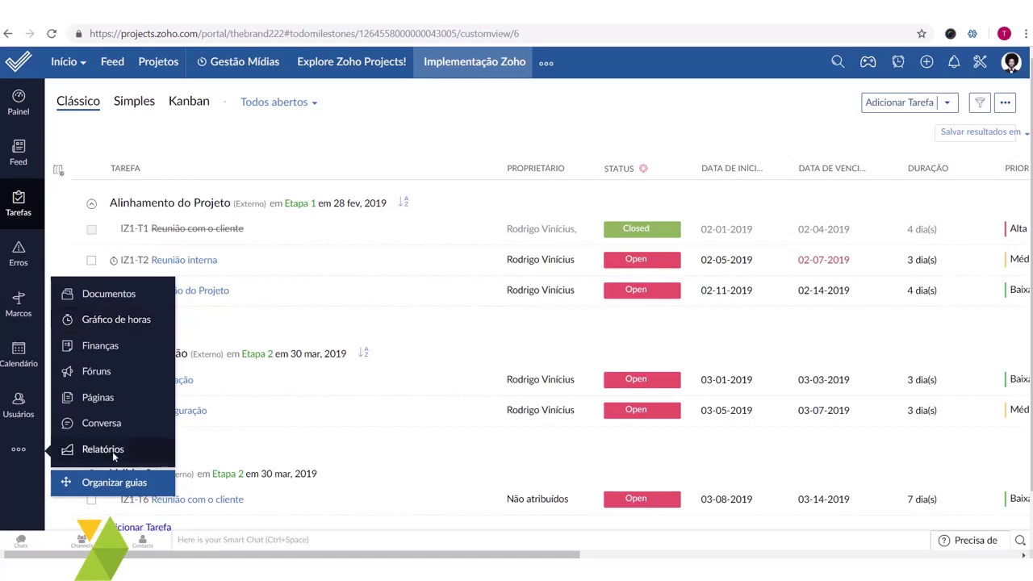
left_click(106, 450)
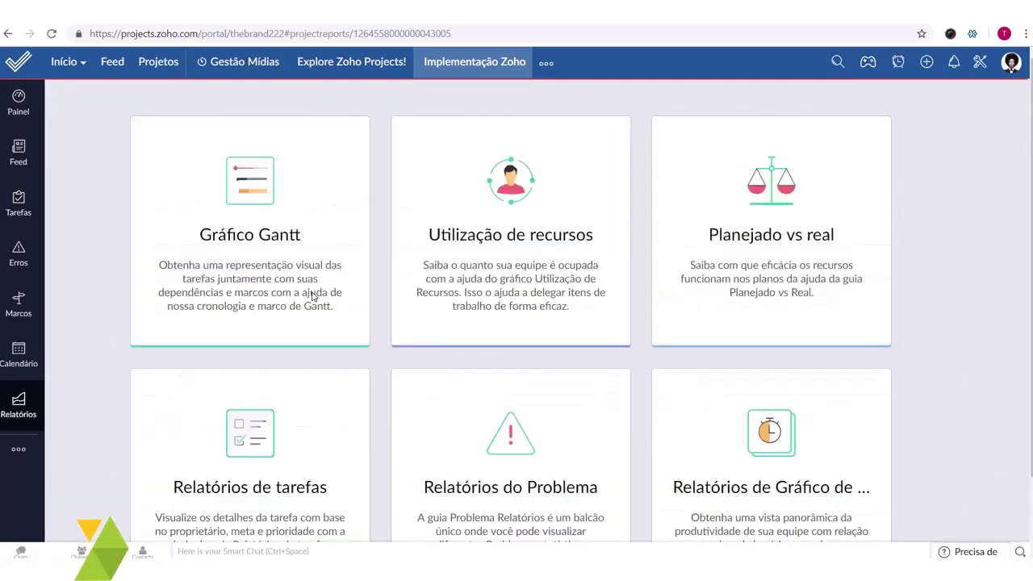
scroll(807, 408, "down", 2)
scroll(764, 417, "up", 2)
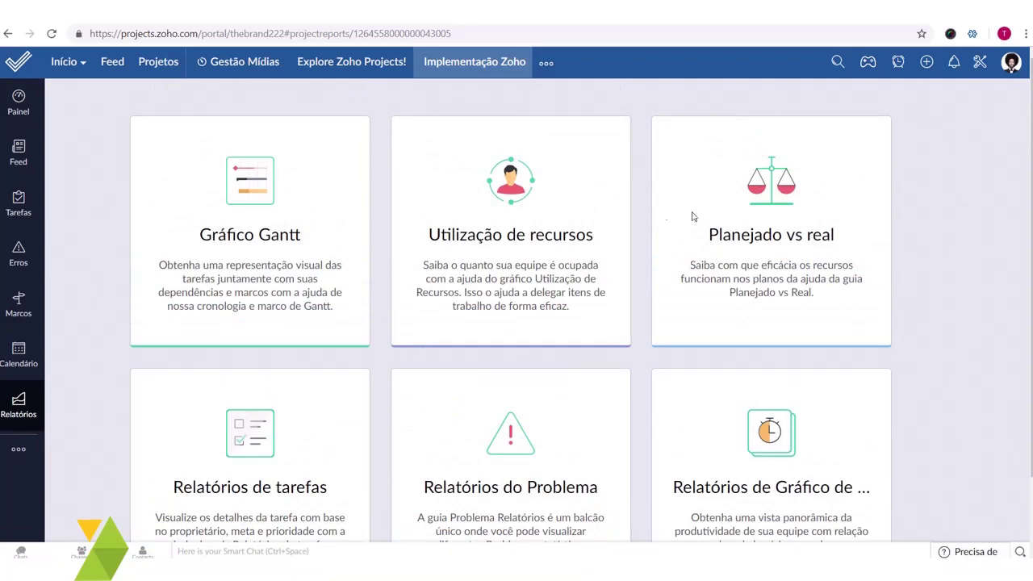
left_click(275, 240)
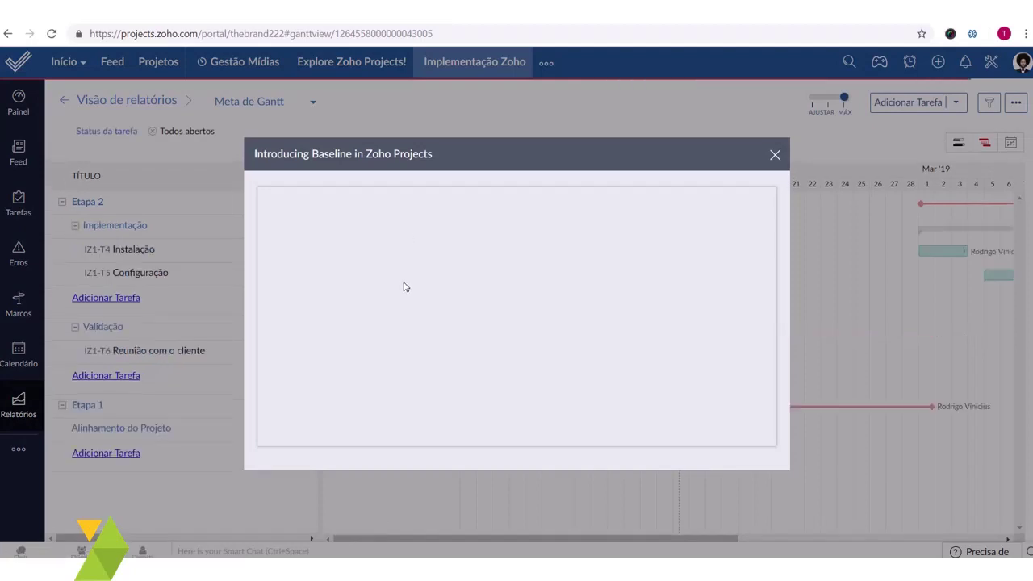
- Dismiss the Baseline popup and pull Etapa 1's end back from early March to mid-February
left_click(775, 155)
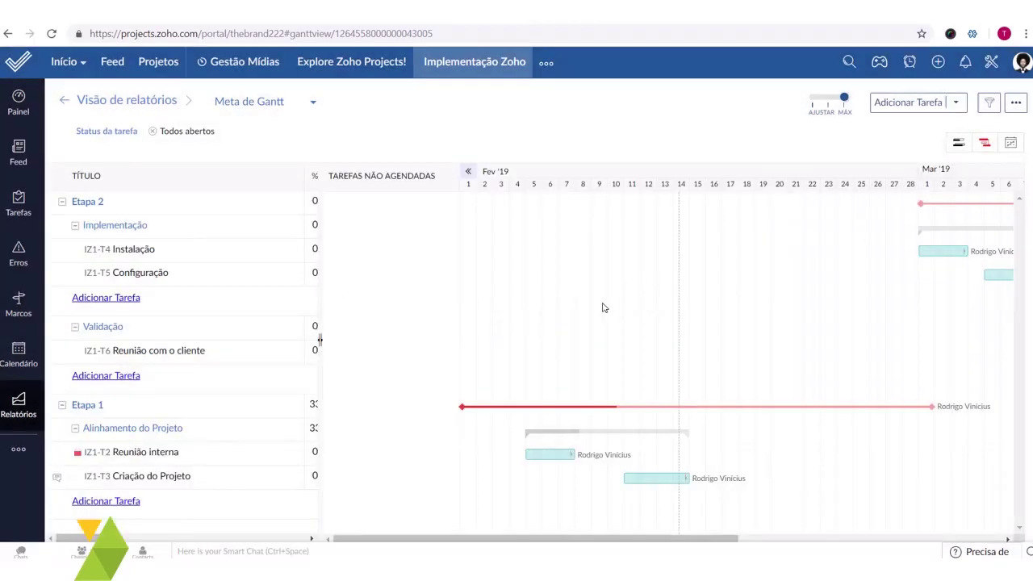
left_click_drag(510, 541, 657, 540)
left_click_drag(612, 539, 443, 538)
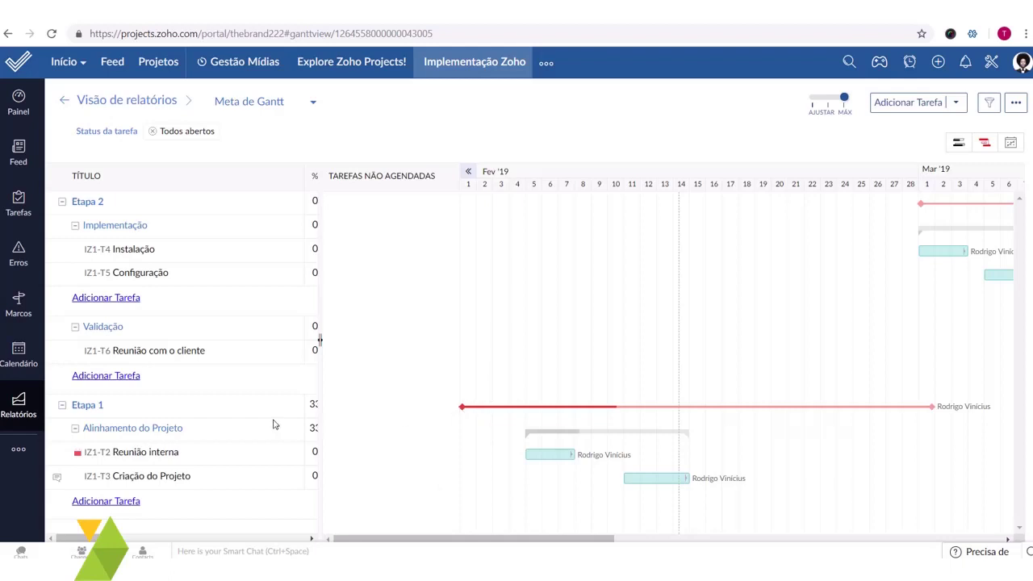
left_click_drag(533, 537, 533, 538)
left_click_drag(461, 537, 556, 536)
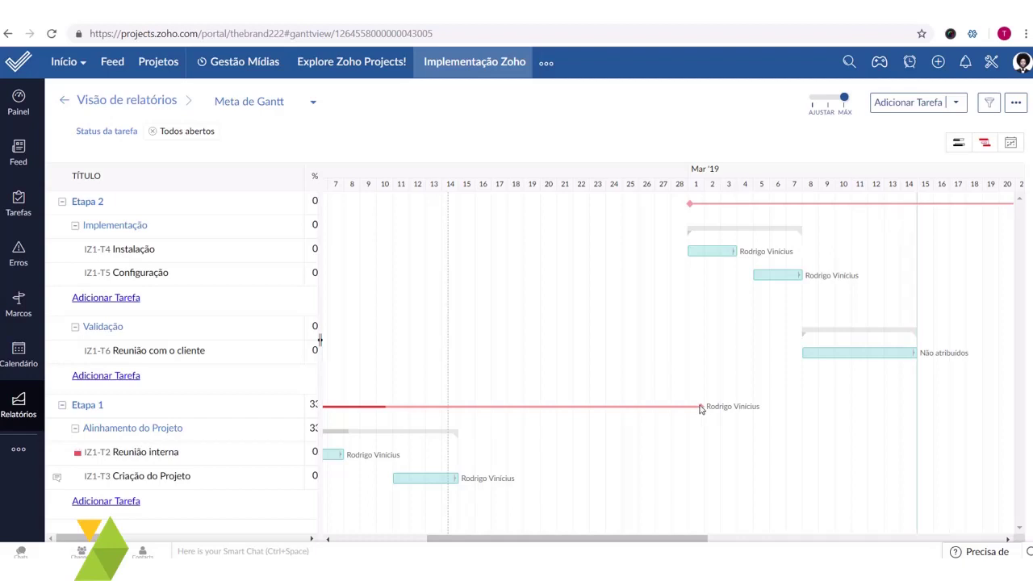
left_click_drag(542, 538, 450, 538)
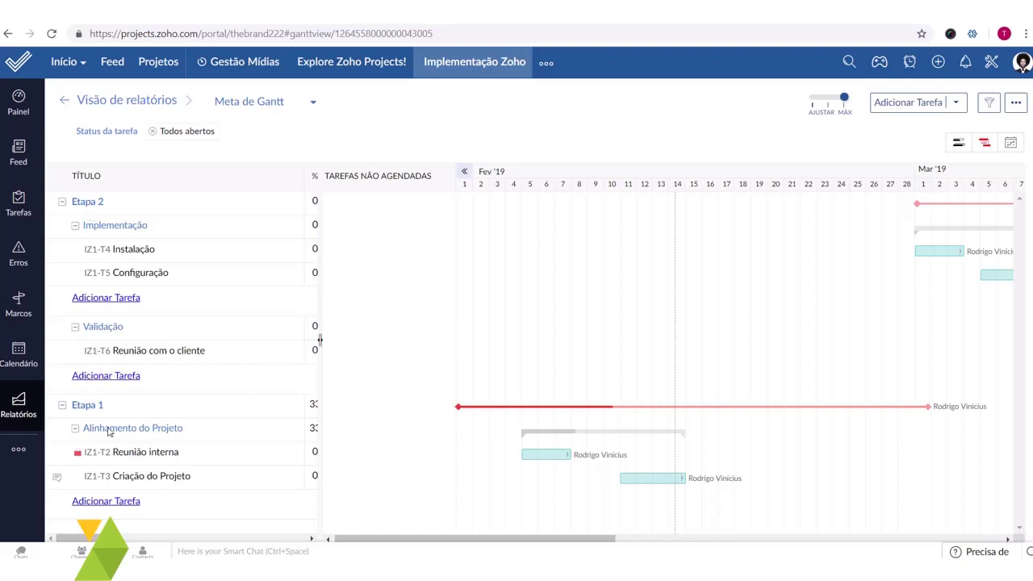
mouse_move(135, 437)
left_click_drag(572, 539, 815, 539)
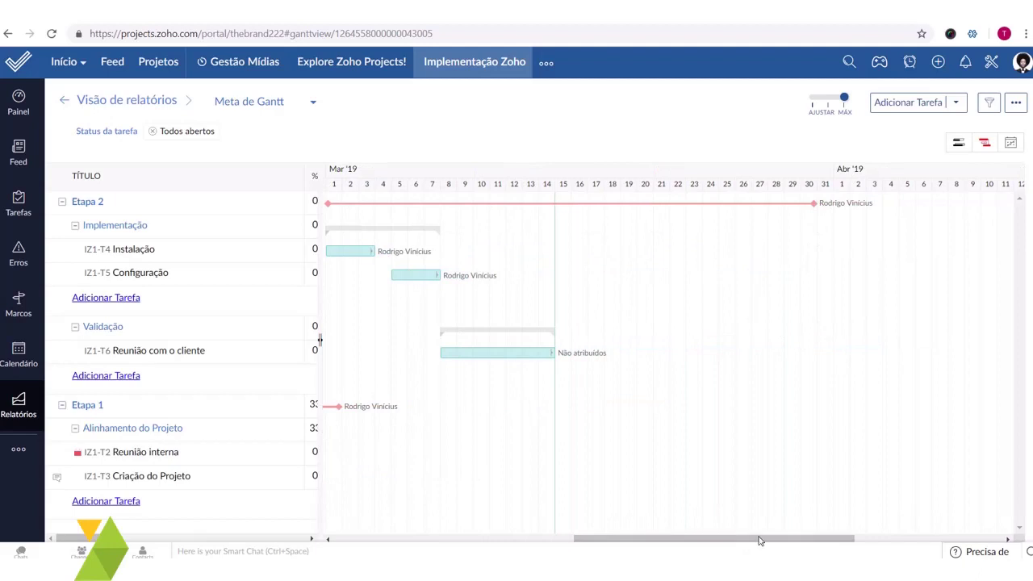
left_click_drag(749, 539, 598, 539)
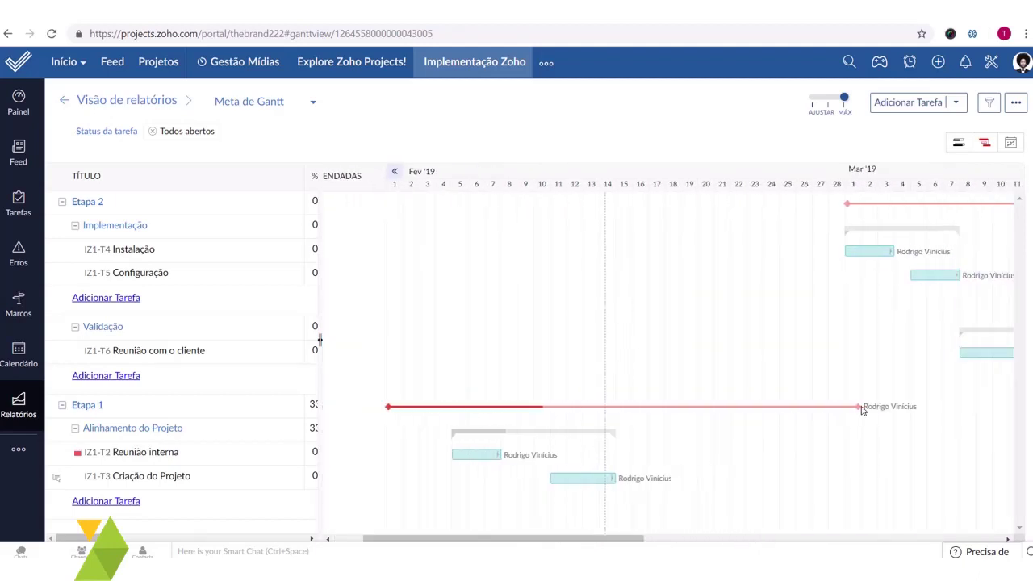
left_click_drag(849, 411, 617, 413)
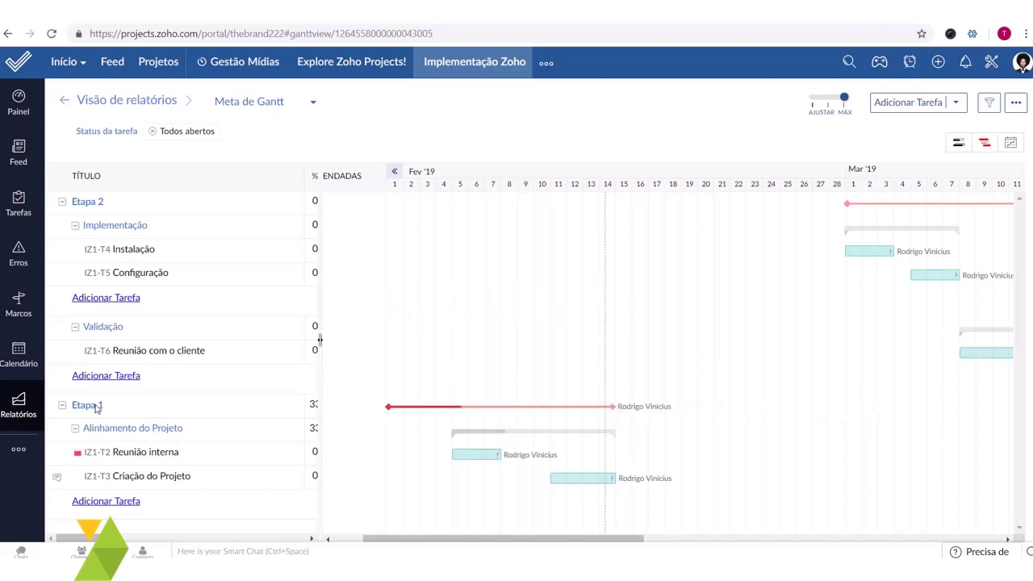
- Shorten Reunião interna by one day so it runs Feb 5–6
mouse_move(168, 457)
left_click_drag(320, 444, 444, 445)
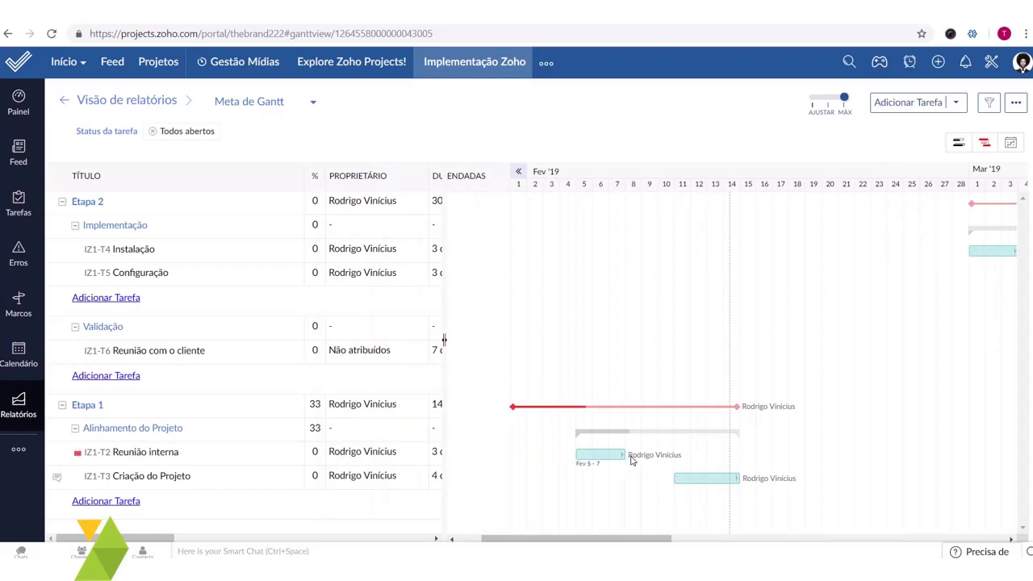
left_click_drag(632, 460, 570, 451)
left_click_drag(626, 458, 617, 455)
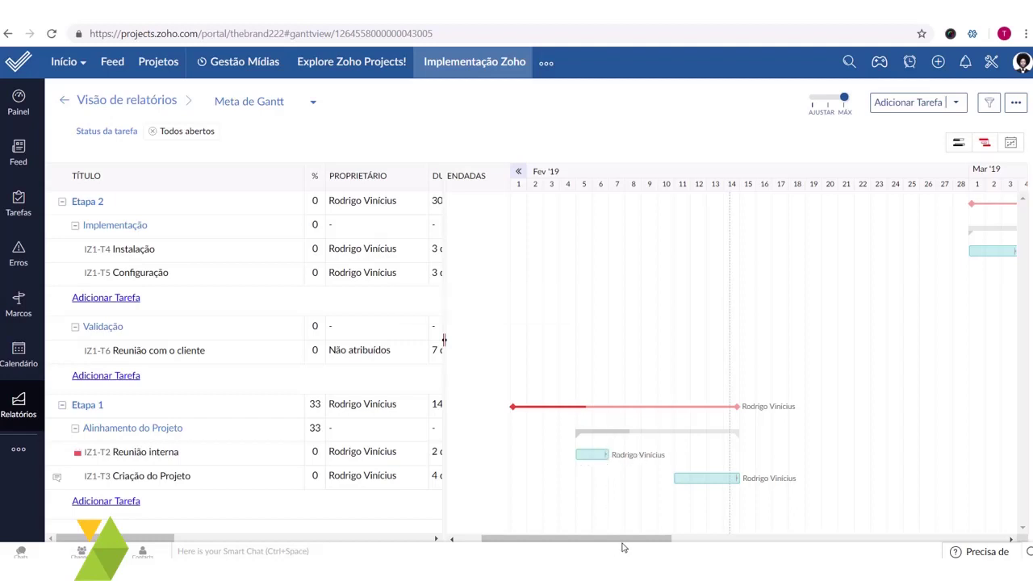
- Move and resize Criação do Projeto to run Feb 7–13 (7 days)
left_click_drag(623, 542, 671, 542)
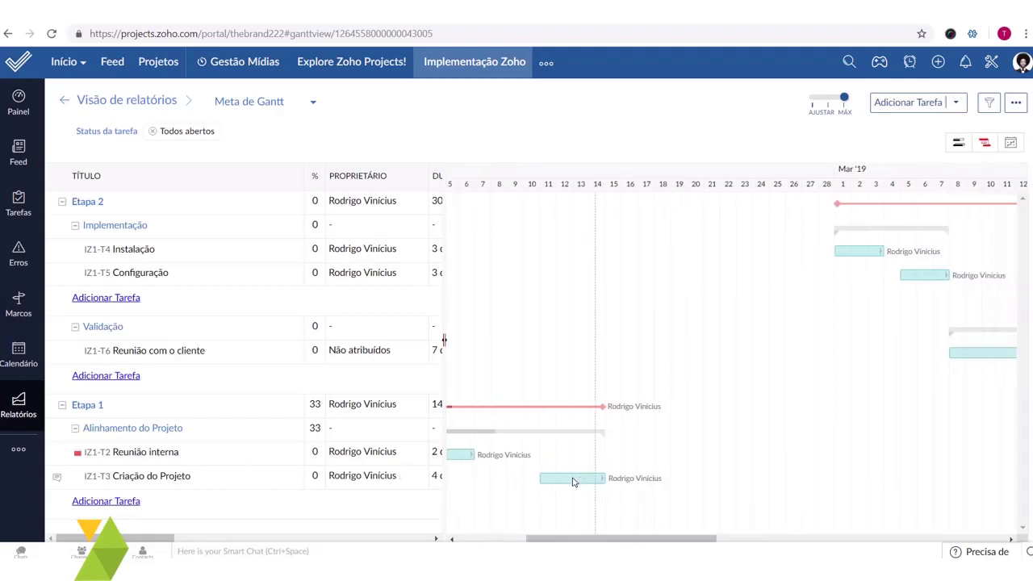
mouse_move(572, 481)
left_mouse_down()
mouse_move(509, 482)
mouse_move(591, 481)
left_mouse_up()
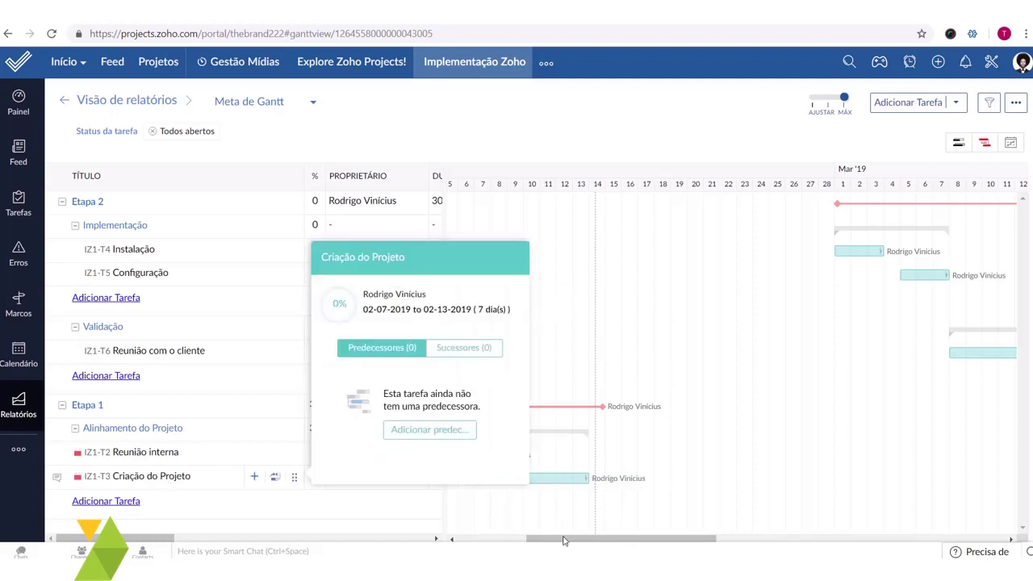
left_click_drag(565, 541, 601, 541)
left_click_drag(688, 538, 652, 528)
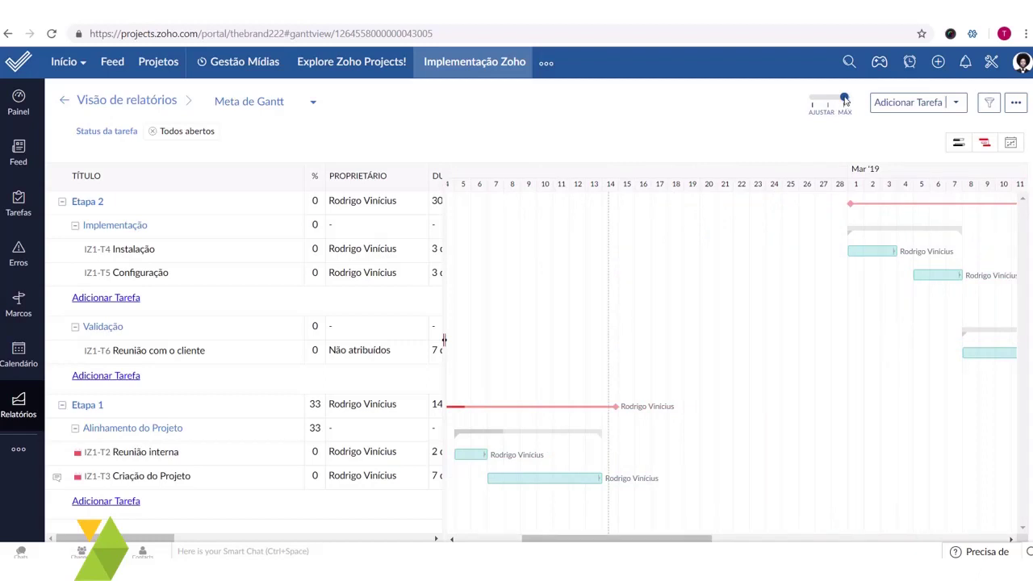
- Zoom the Gantt timeline to AJUSTAR so the whole schedule fits
left_click_drag(841, 99, 797, 98)
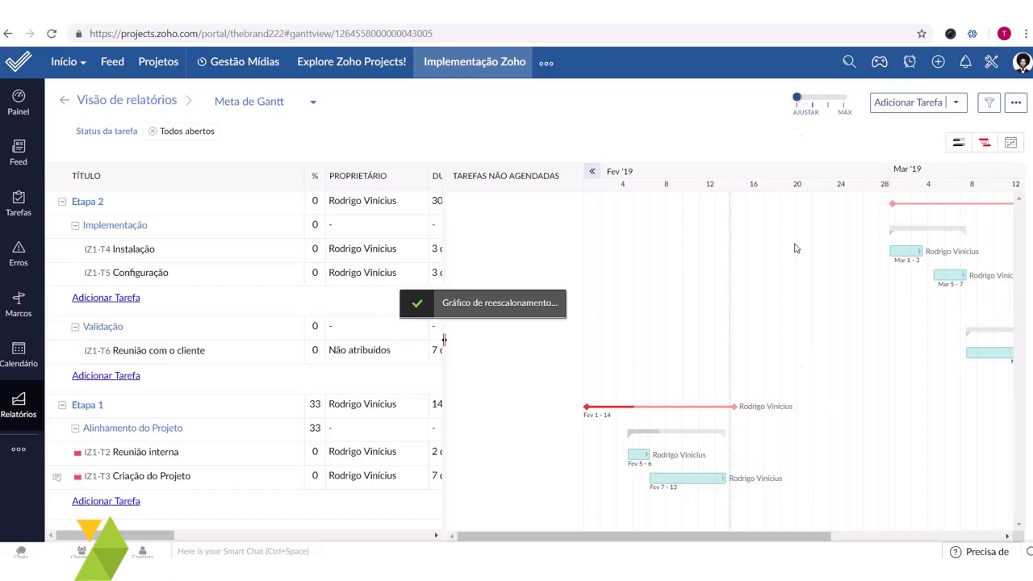
left_click_drag(738, 536, 872, 535)
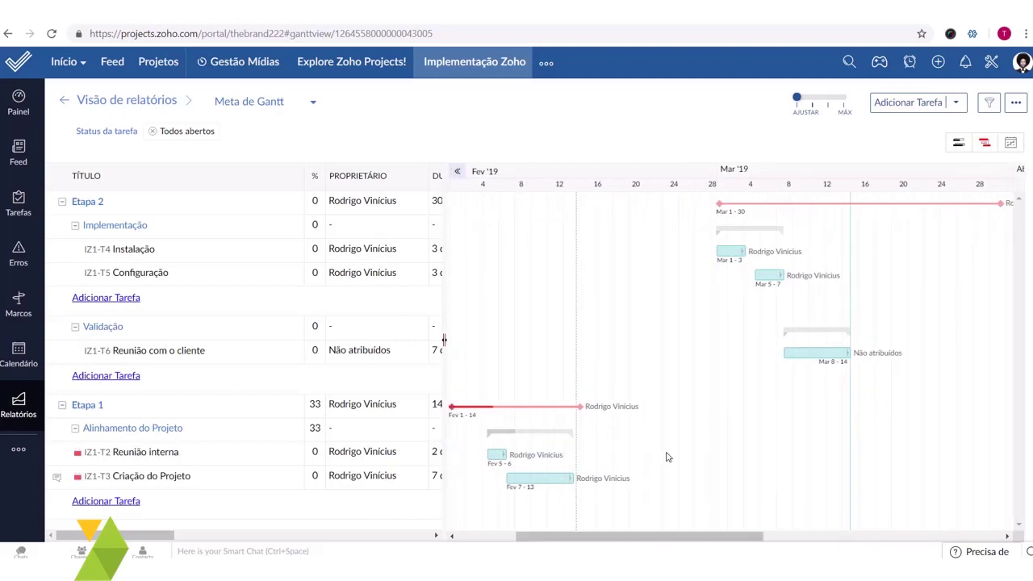
left_click_drag(643, 539, 618, 540)
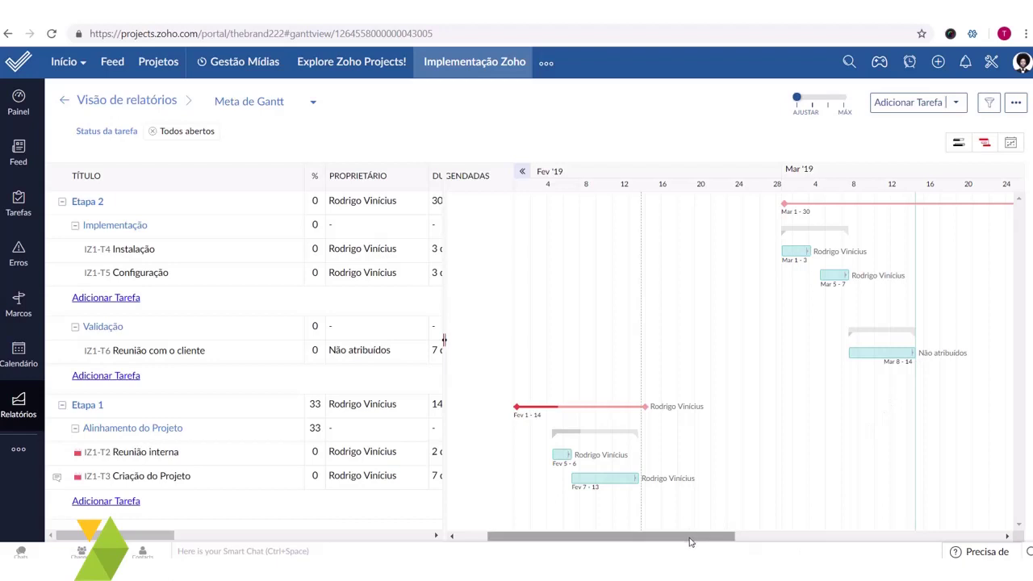
left_click_drag(691, 539, 684, 539)
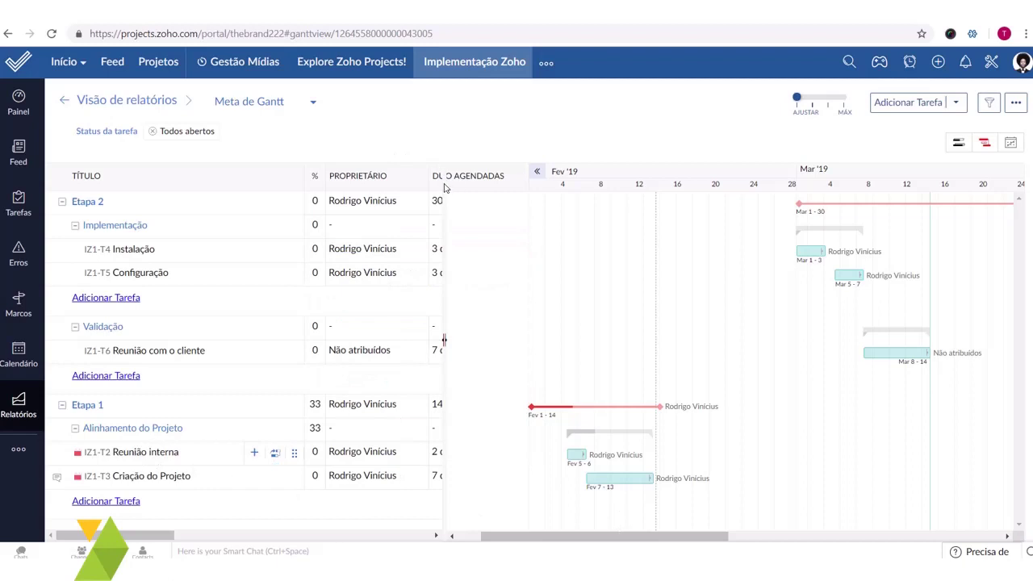
- Widen the task table to check Duração and Data de início, then go to reports
left_click_drag(443, 199, 323, 221)
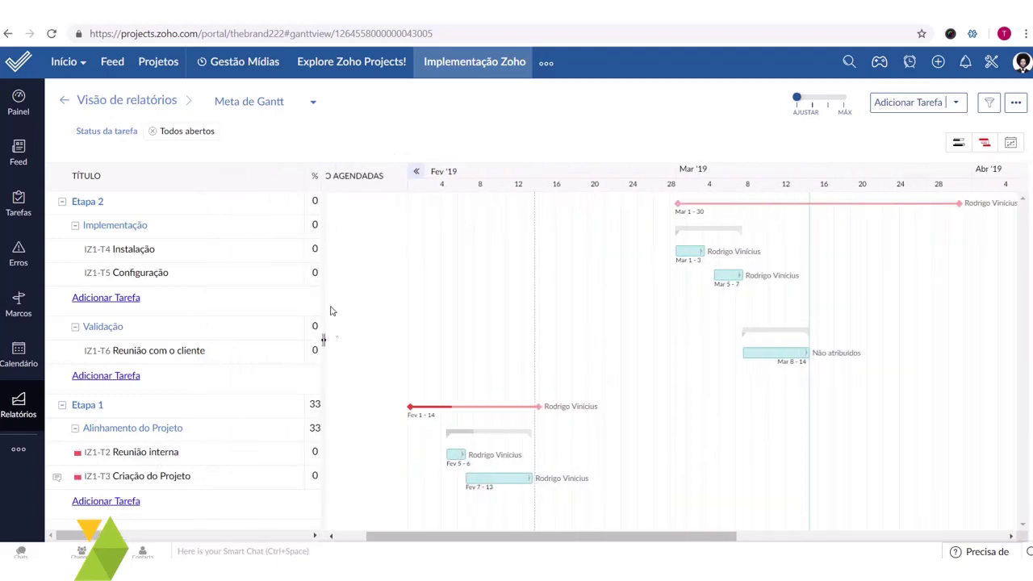
left_click_drag(337, 344, 475, 351)
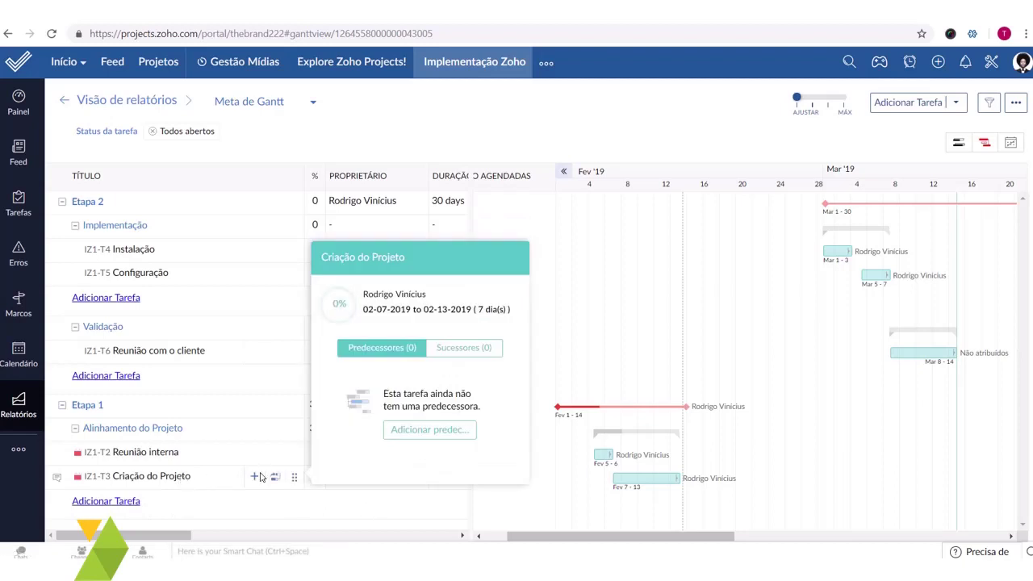
left_click(215, 536)
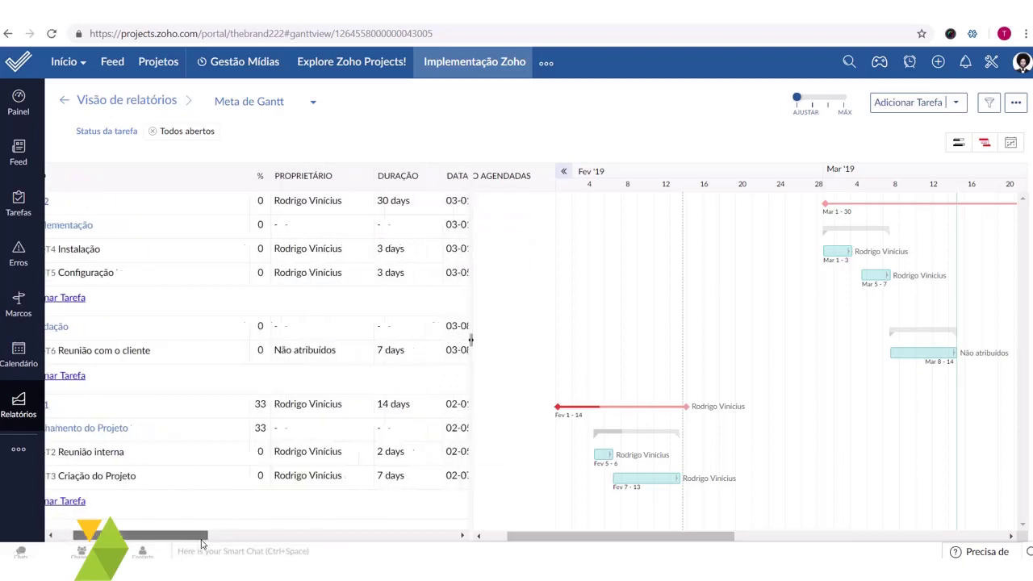
left_click_drag(216, 541, 212, 539)
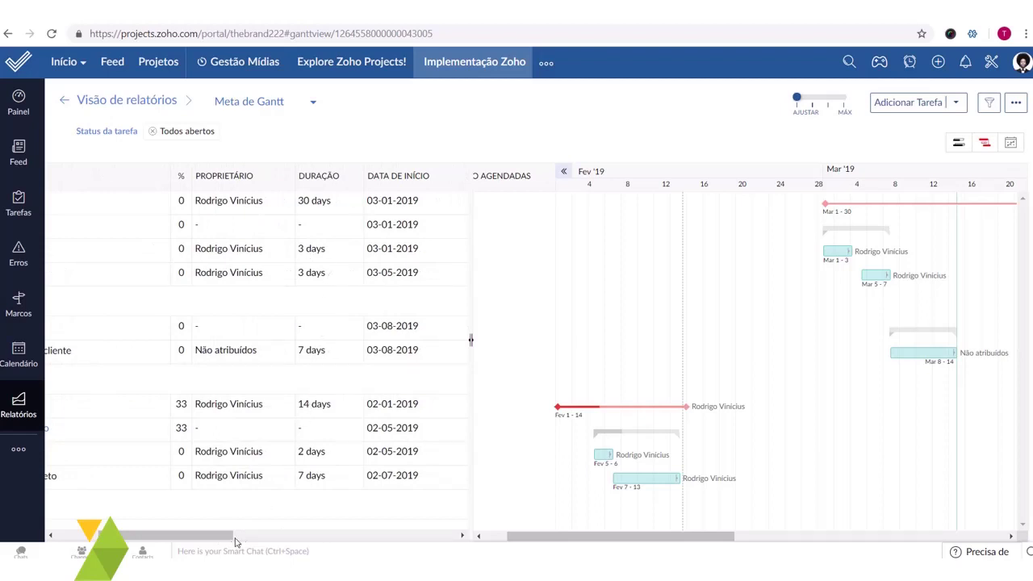
left_click_drag(214, 539, 141, 534)
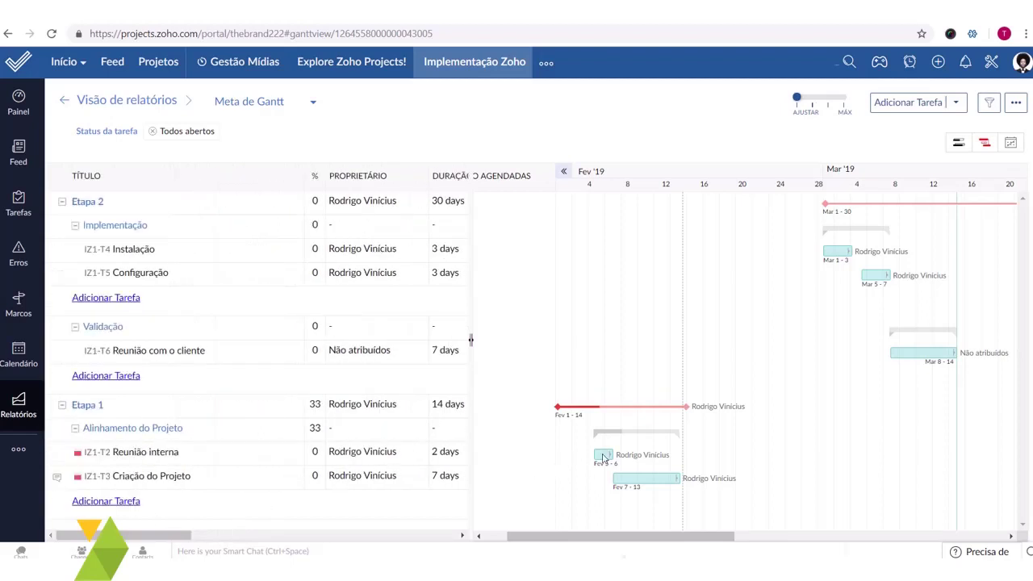
mouse_move(603, 458)
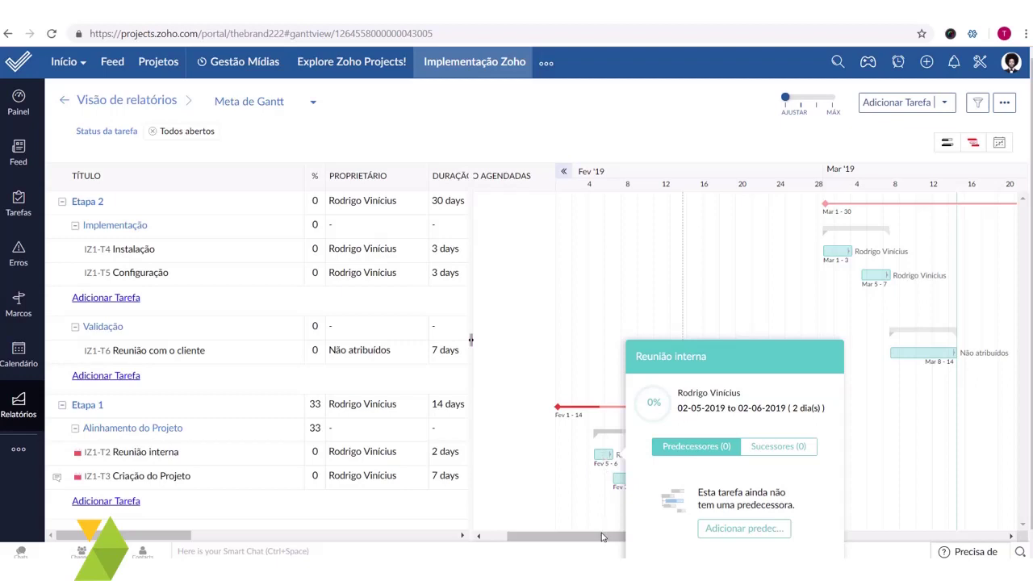
left_click_drag(601, 537, 498, 133)
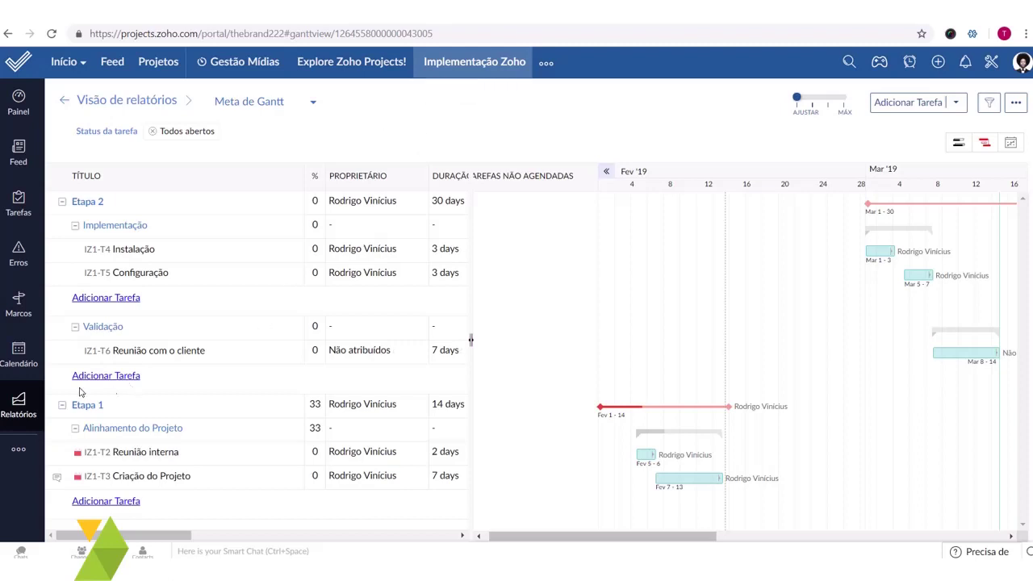
left_click(17, 410)
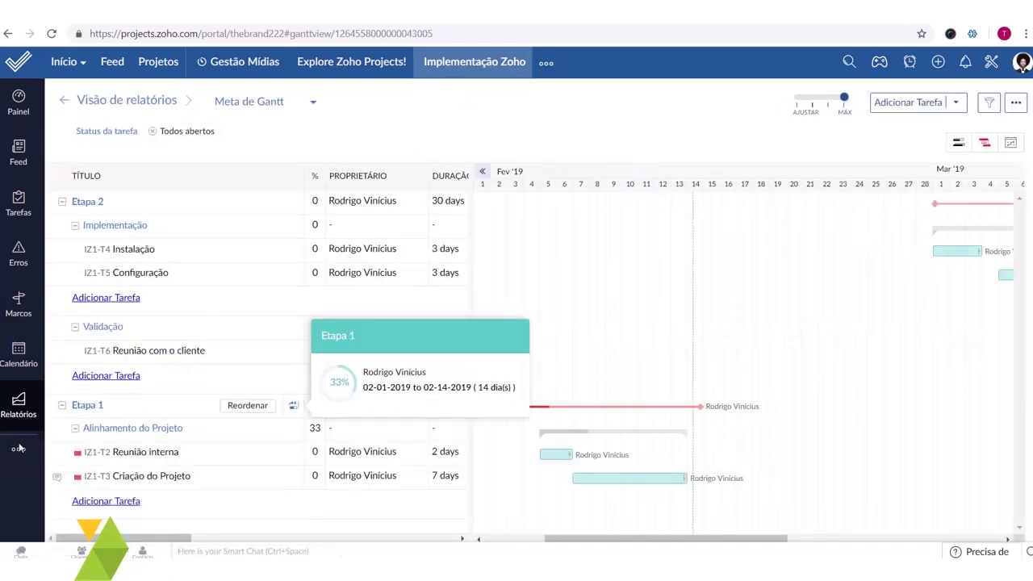
left_click(18, 449)
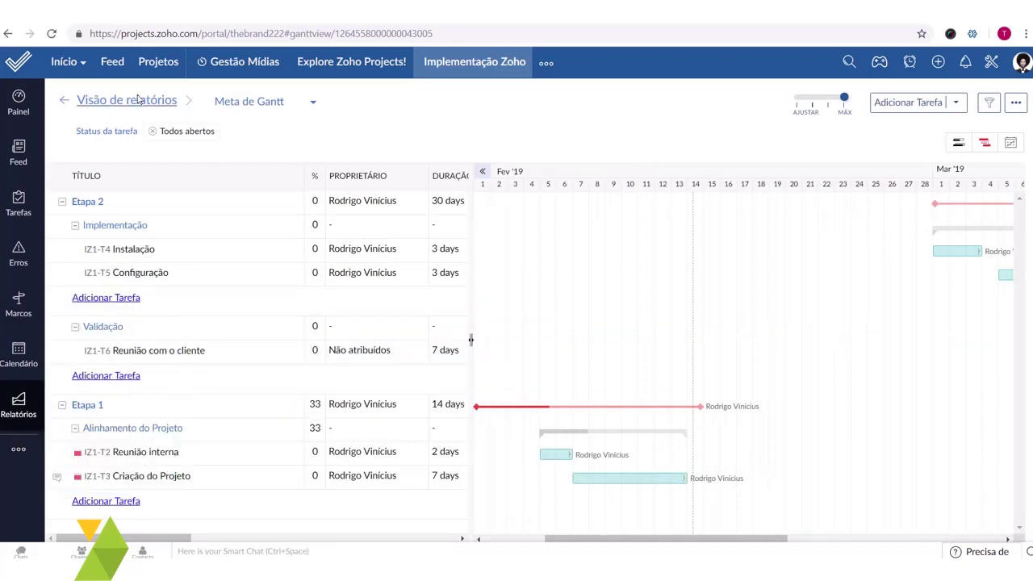
- Review the Utilização de recursos report, then go back to the report types overview
mouse_move(129, 103)
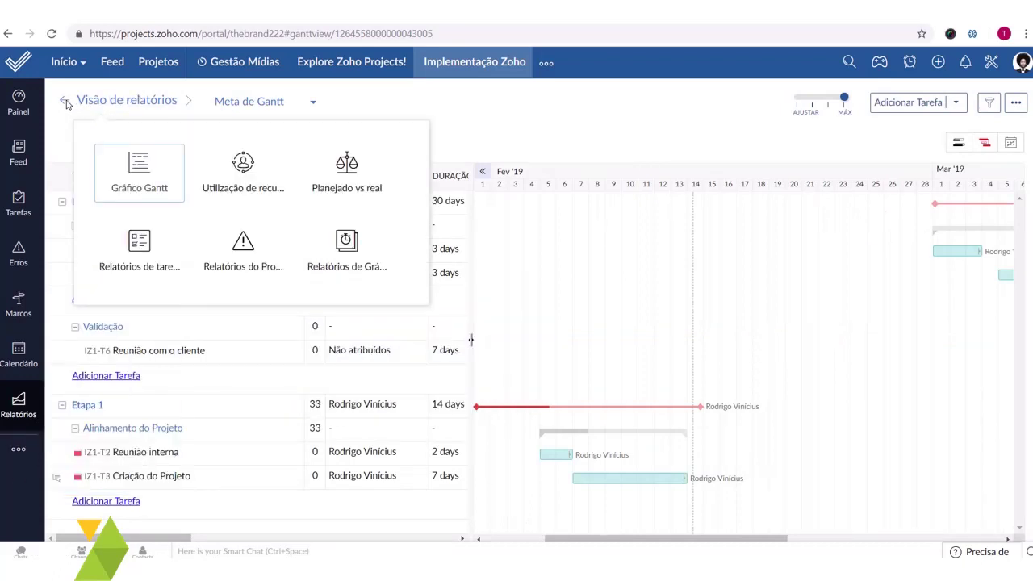
left_click(108, 104)
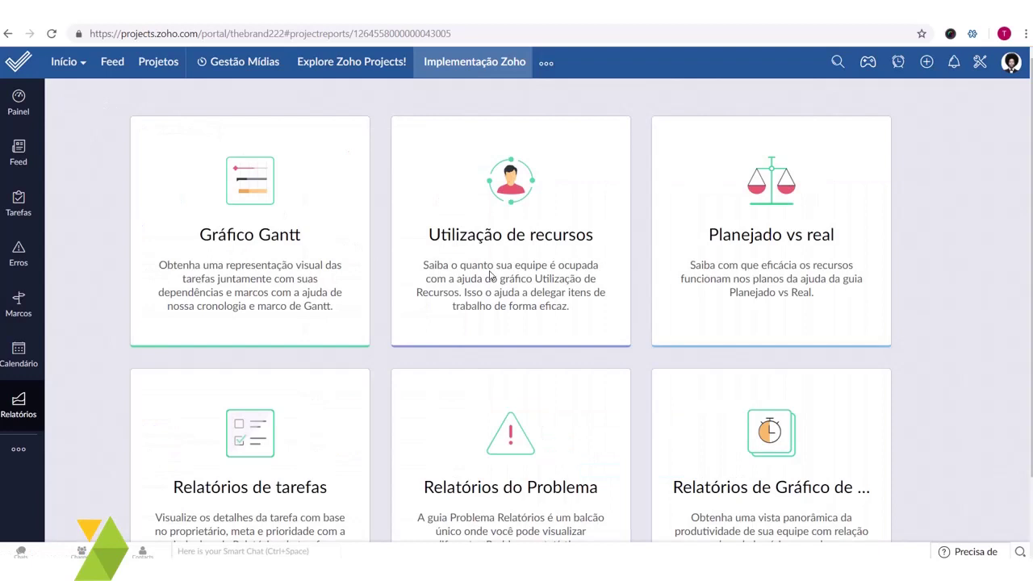
left_click(543, 287)
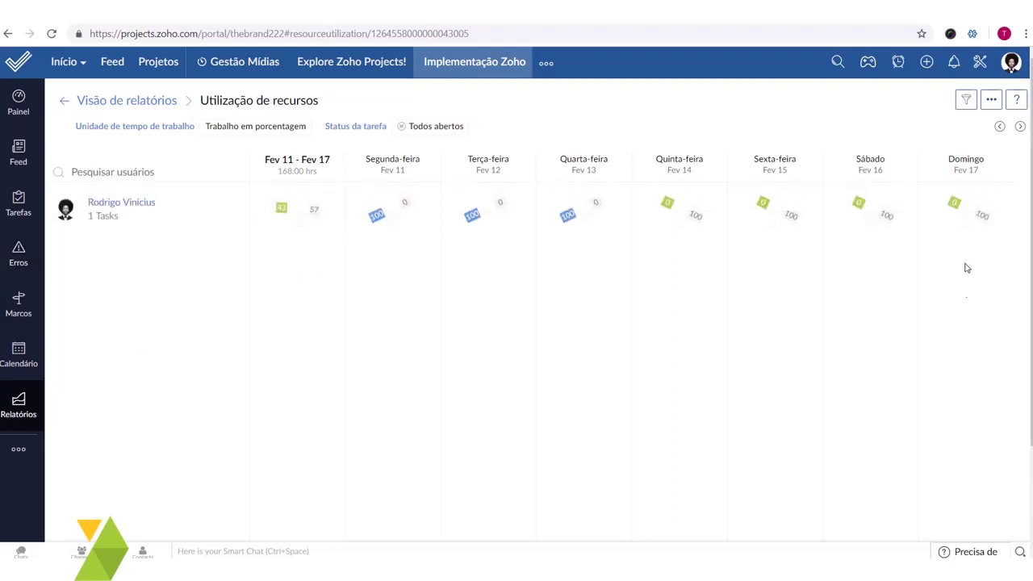
left_click(63, 102)
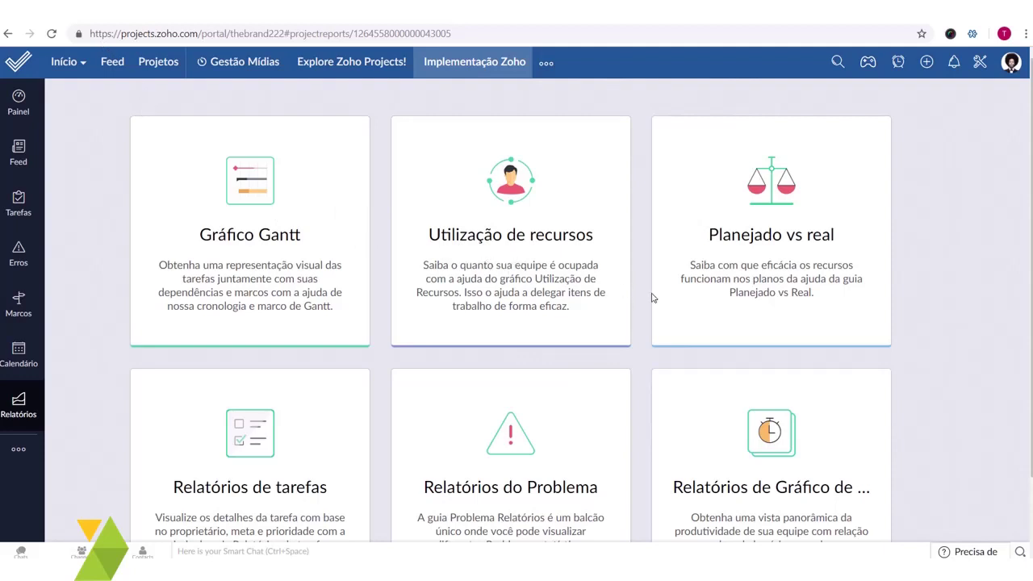
- Open Gráfico de horas to show the Feb 10–16, 2019 timesheet
scroll(652, 298, "down", 1)
scroll(726, 298, "up", 1)
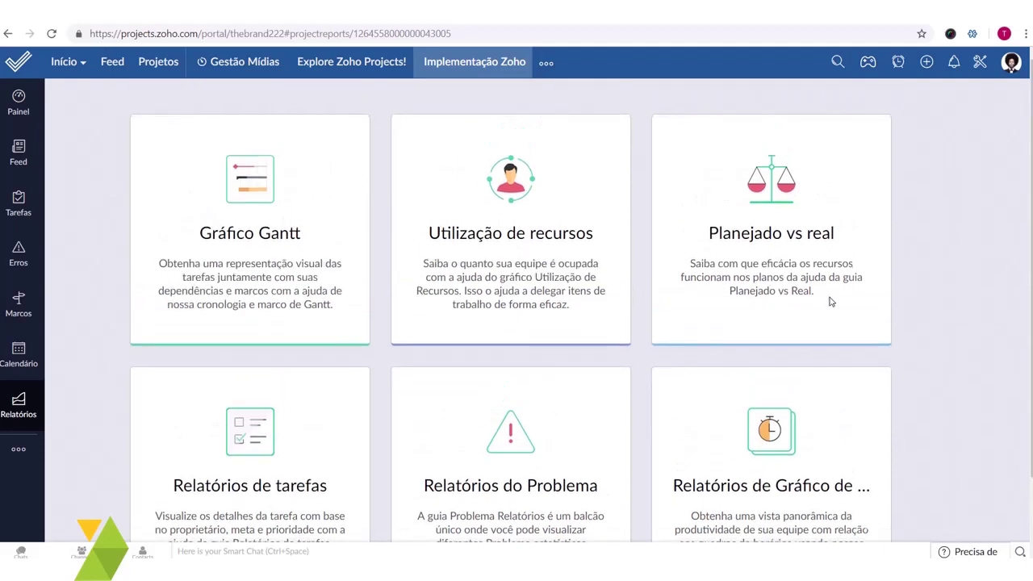
scroll(830, 301, "down", 1)
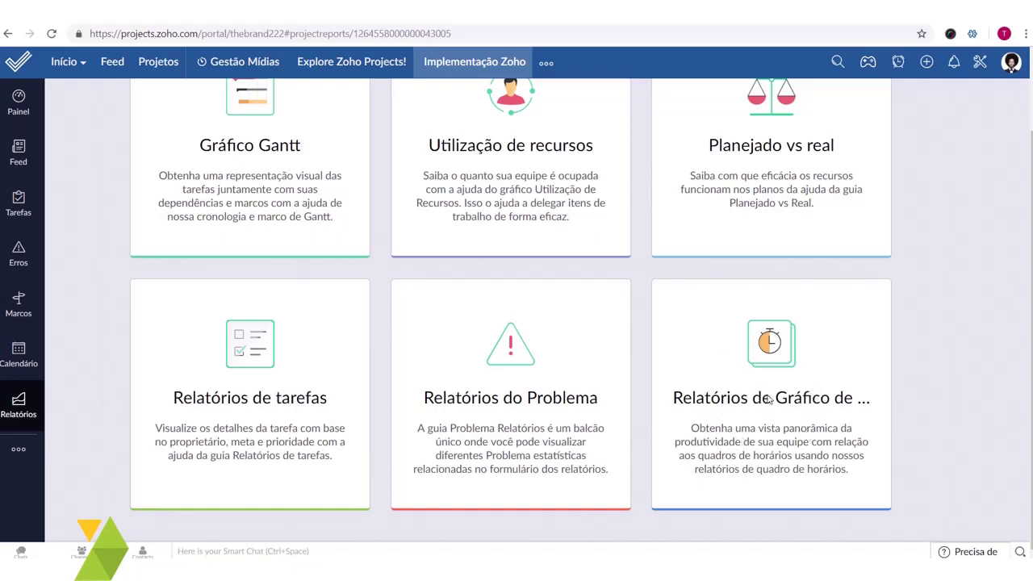
left_click(13, 453)
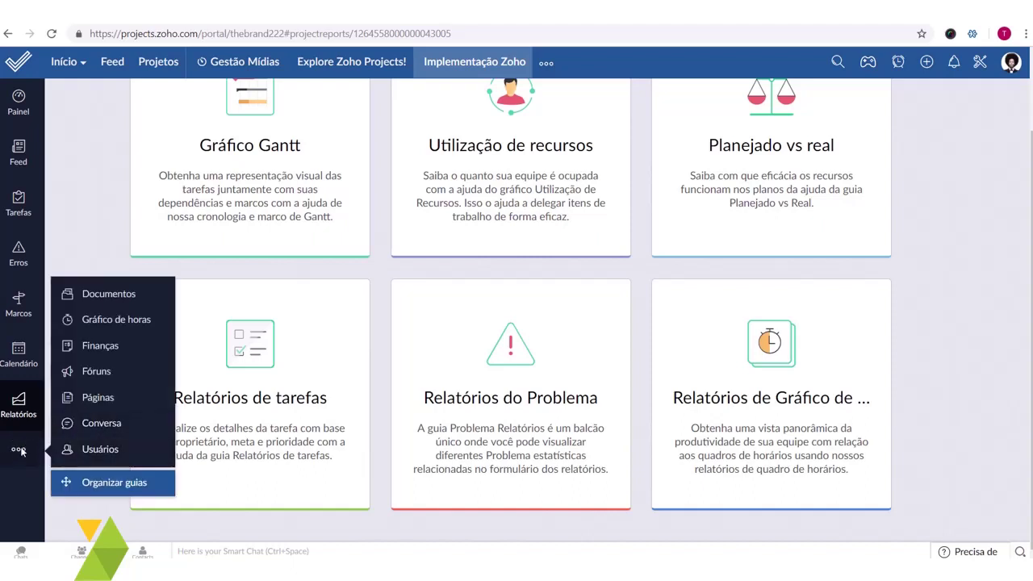
left_click(116, 320)
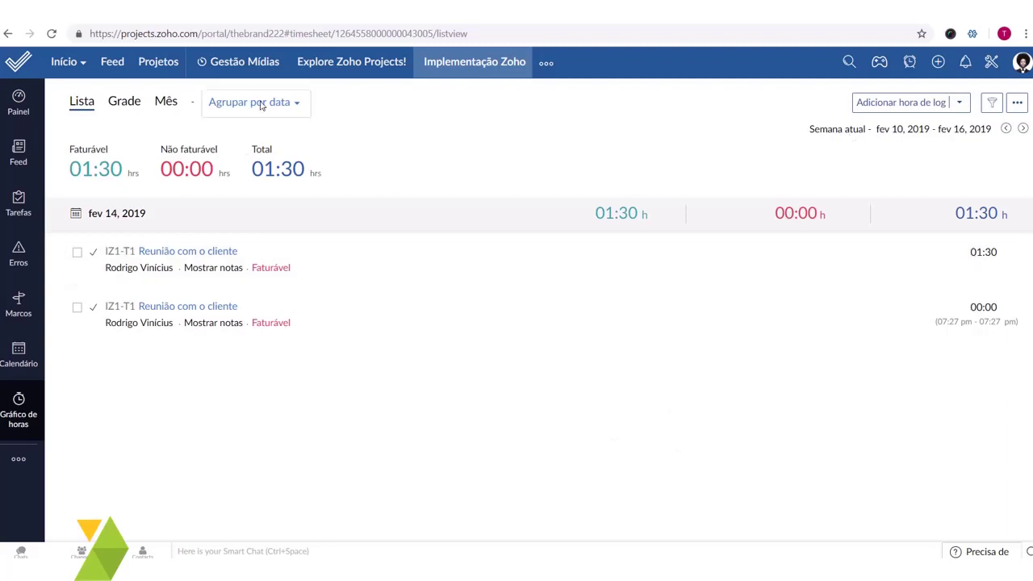
- Preview the timesheet as a grid and February 2019 calendar, then return to Lista view
left_click(121, 103)
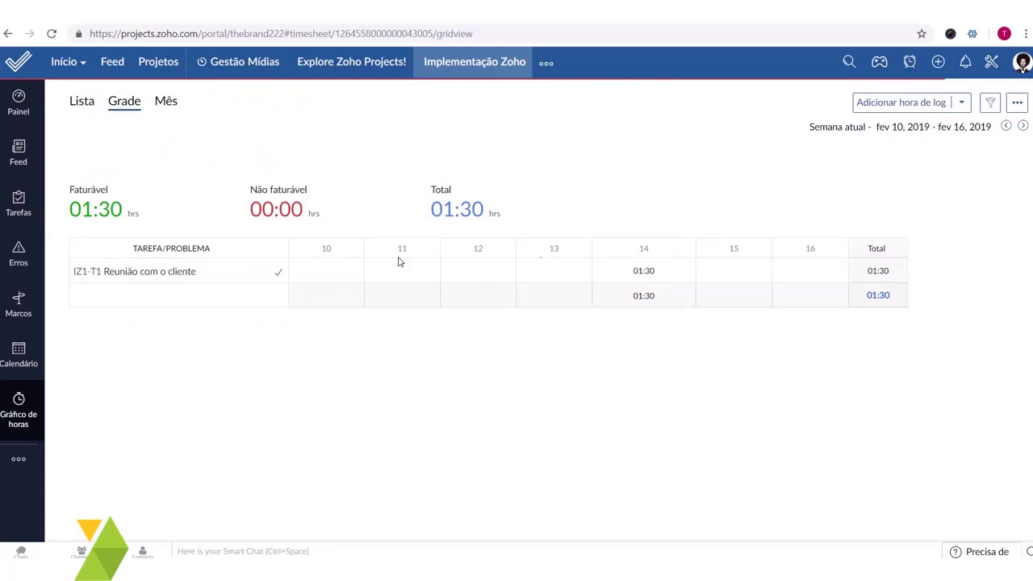
left_click(168, 102)
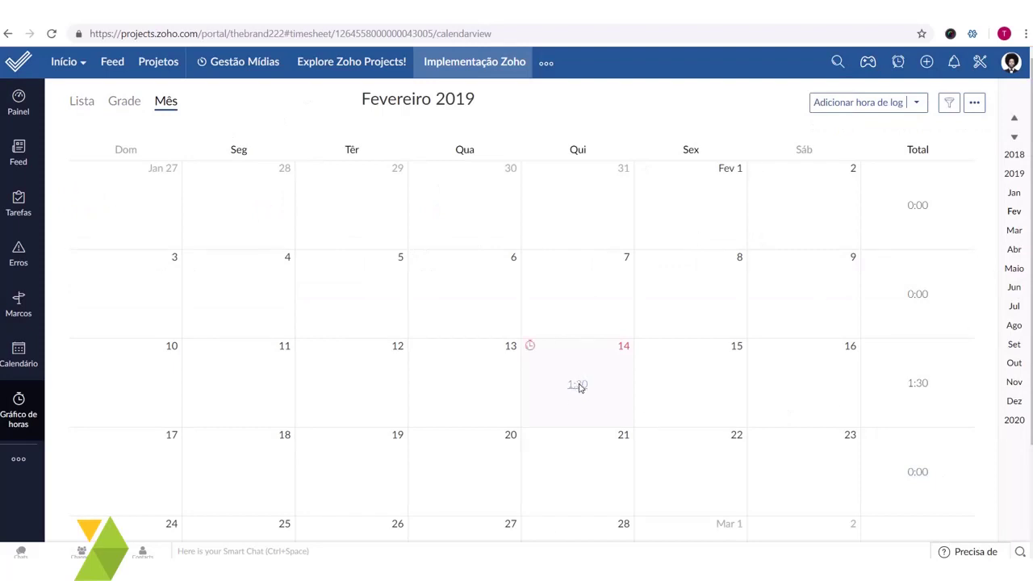
left_click(84, 103)
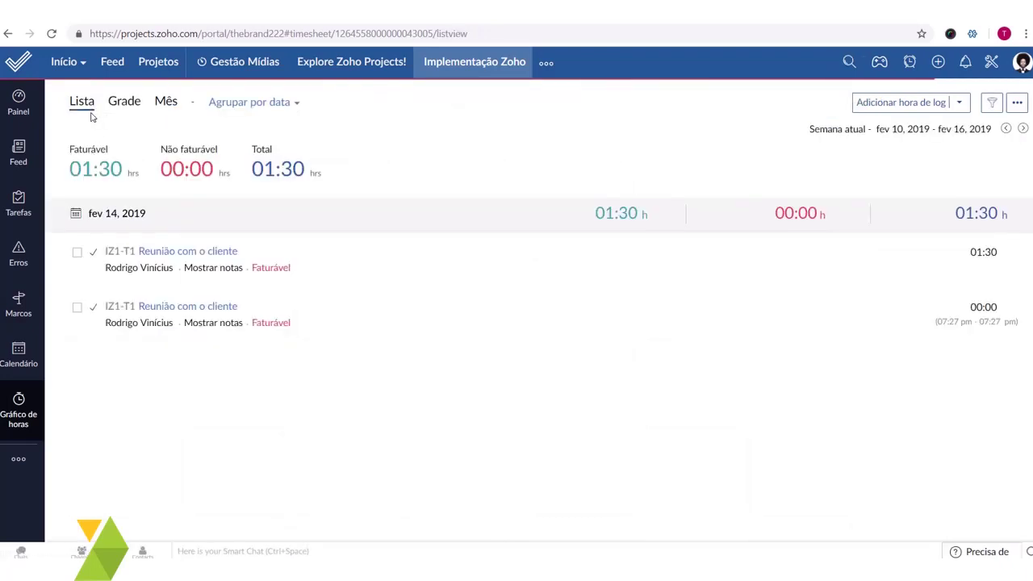
- Filter the timesheet hours to the current month
left_click(993, 103)
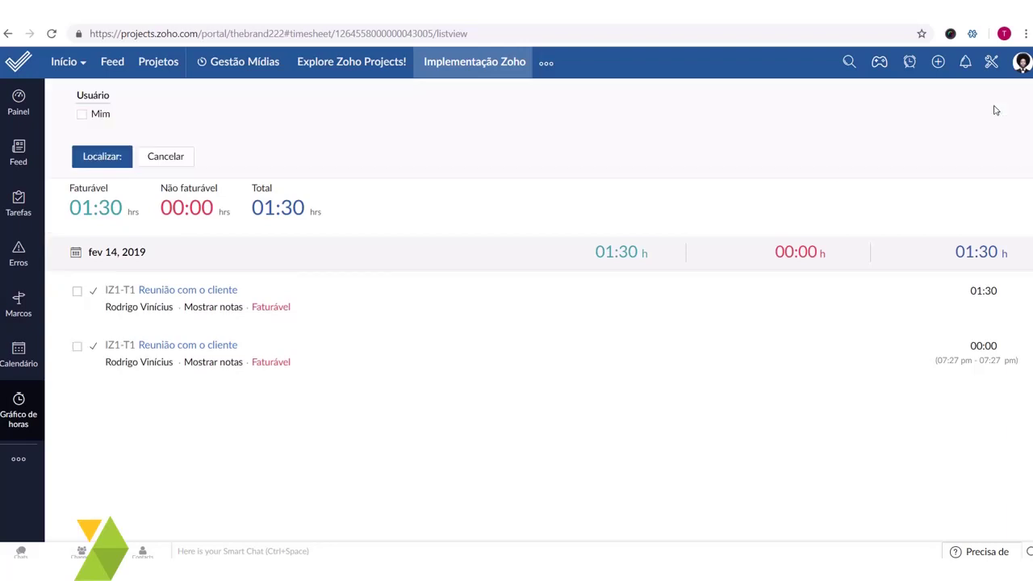
left_click(185, 226)
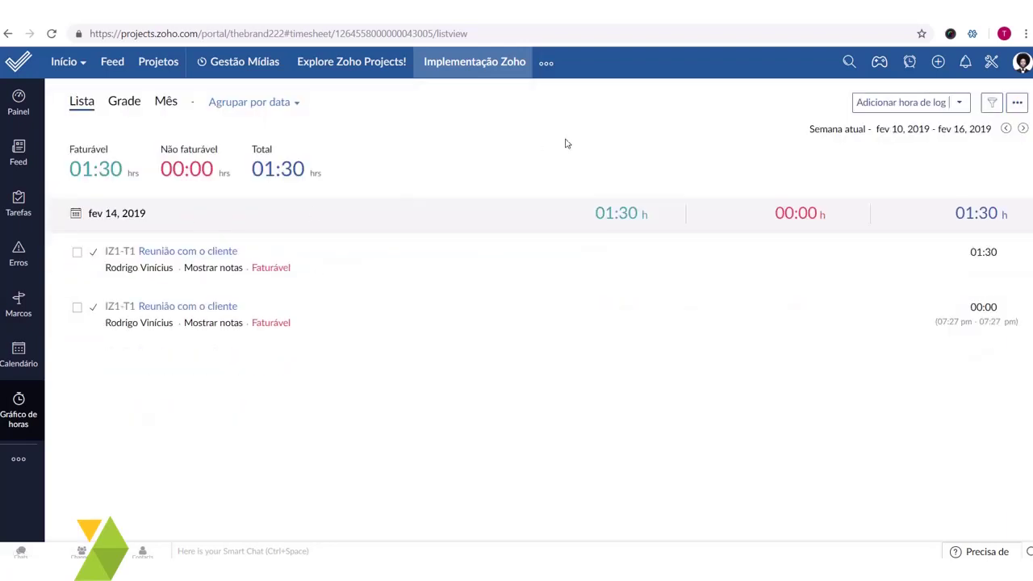
left_click(995, 107)
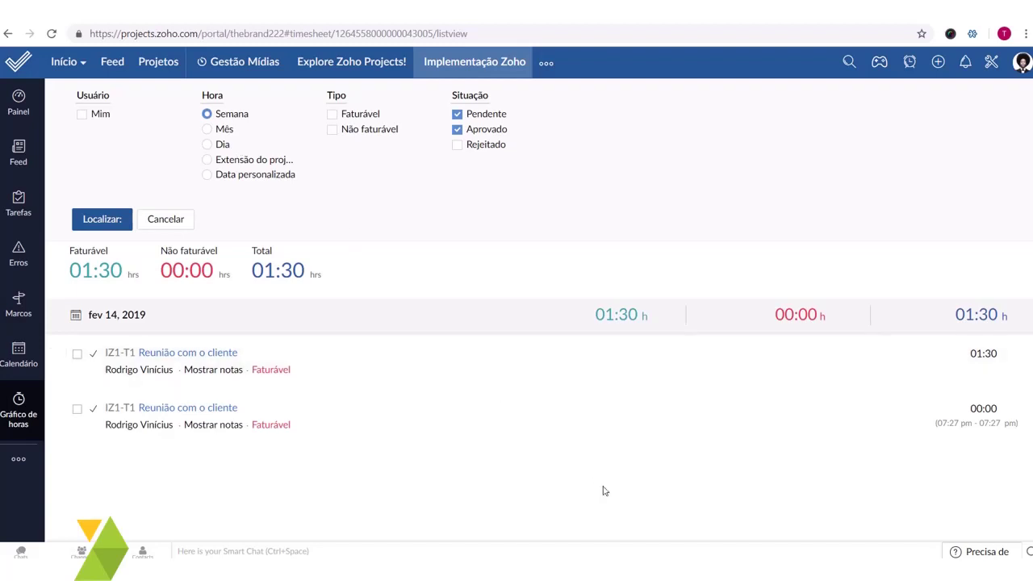
left_click(208, 160)
left_click(207, 130)
left_click(117, 218)
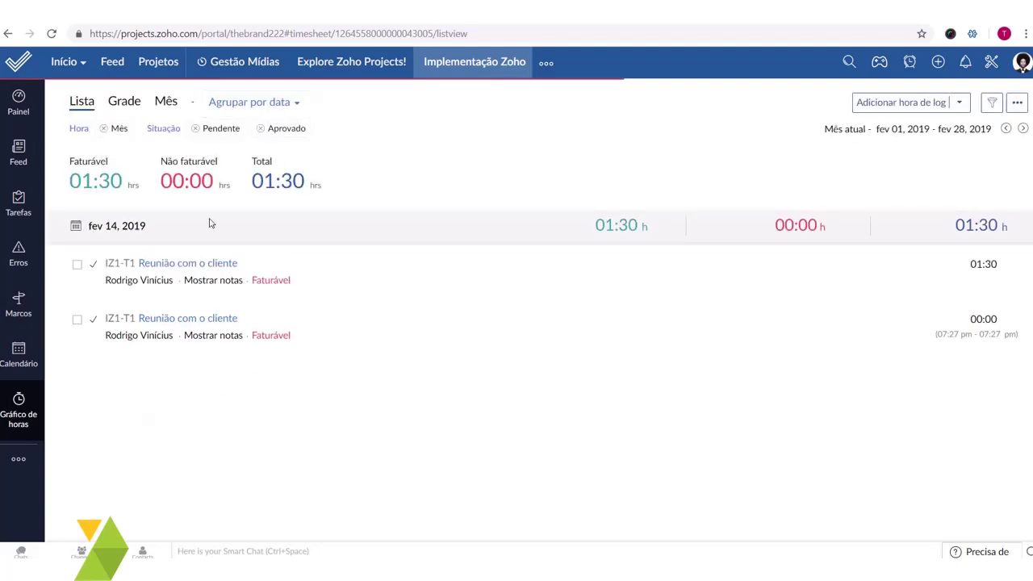
- Refilter the timesheet to Extensão do projeto, keeping Pendente and Aprovado entries
left_click(994, 103)
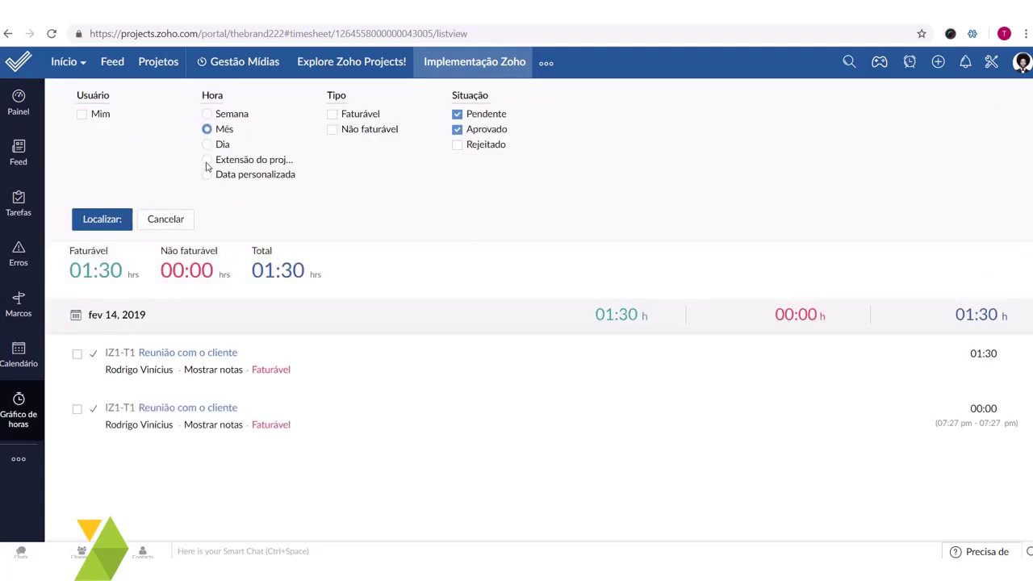
left_click(209, 162)
left_click_drag(215, 160, 296, 160)
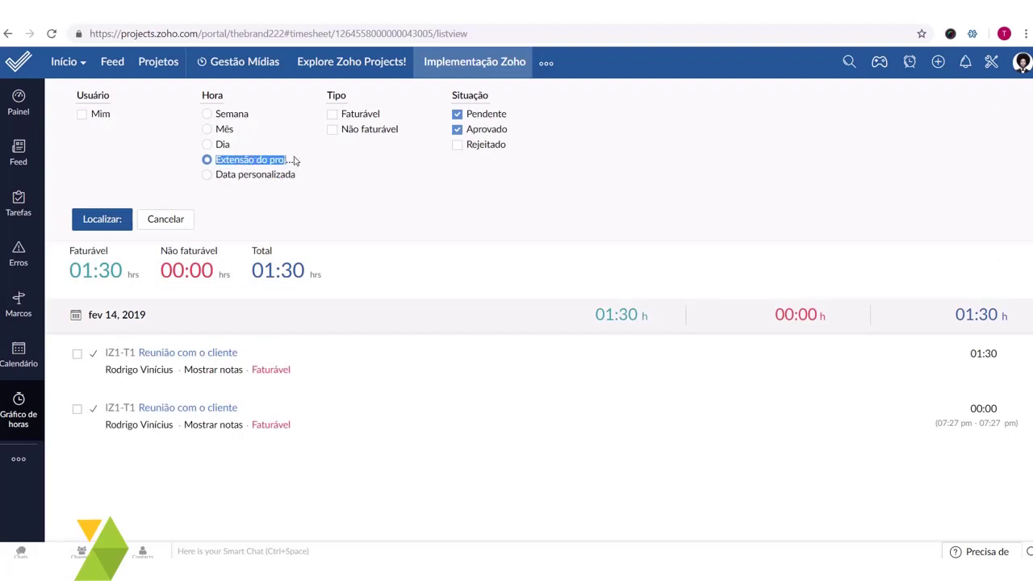
left_click(123, 219)
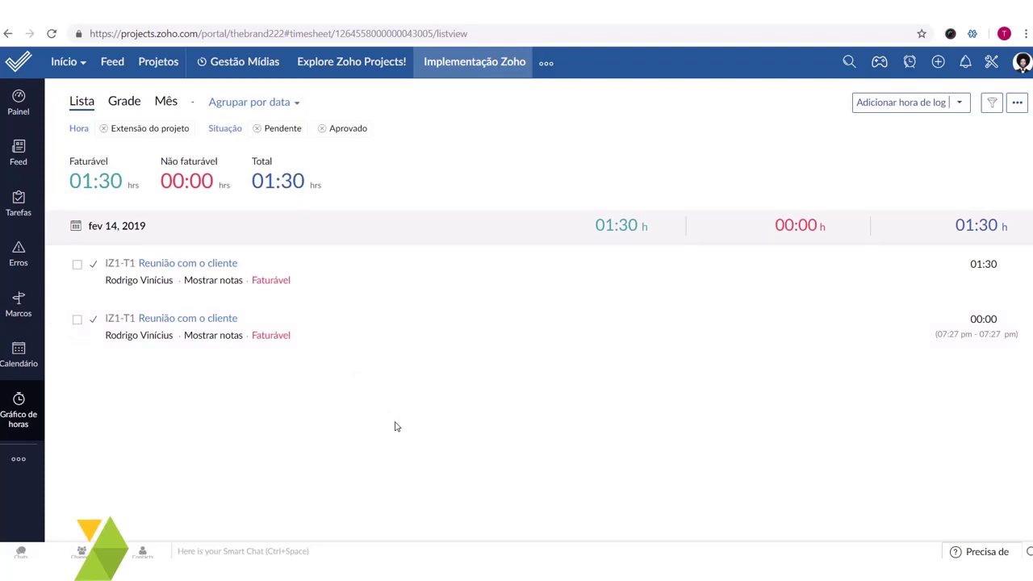
left_click_drag(117, 280, 611, 311)
- Export the timesheet list with Exportar para PDF, answering Não to encryption
left_click(1017, 102)
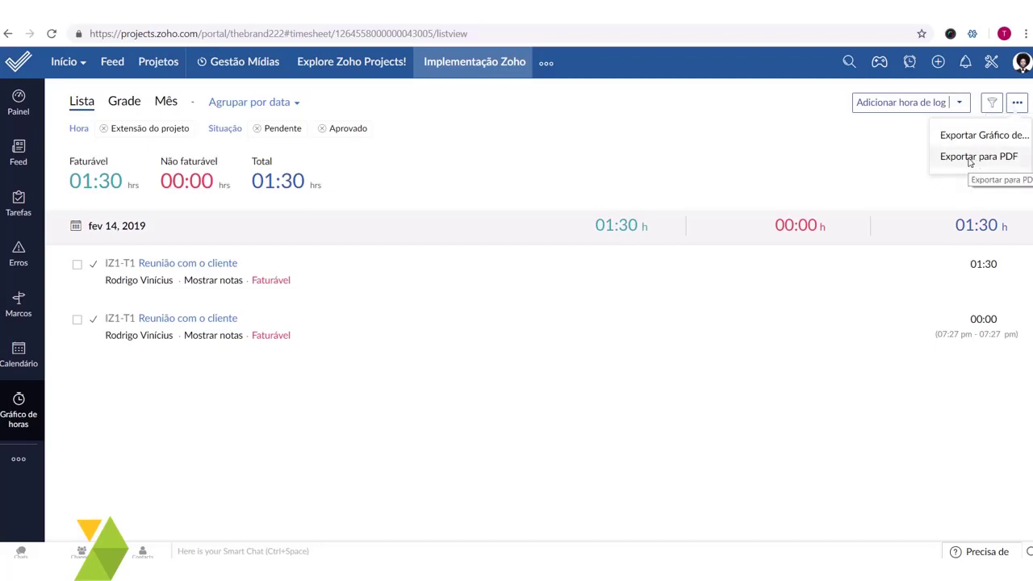
left_click(970, 159)
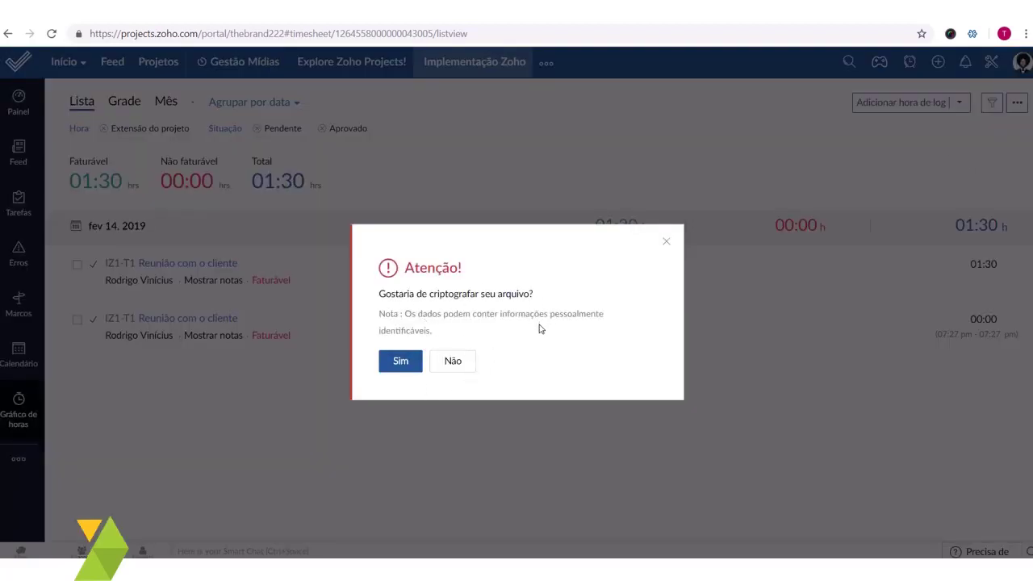
left_click(452, 362)
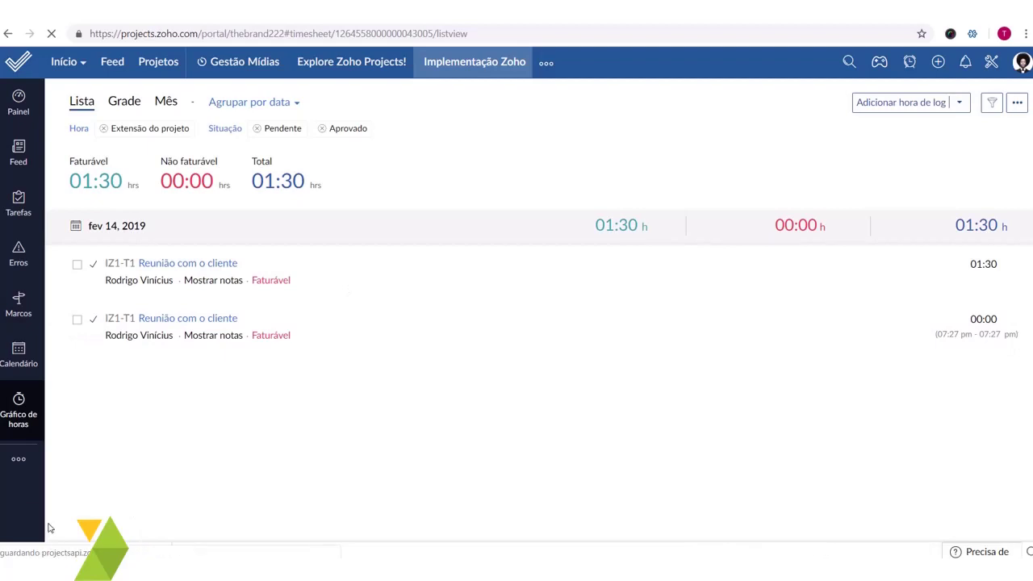
- Review the Exportar Gráfico de Horas settings and cancel without exporting
left_click(1016, 102)
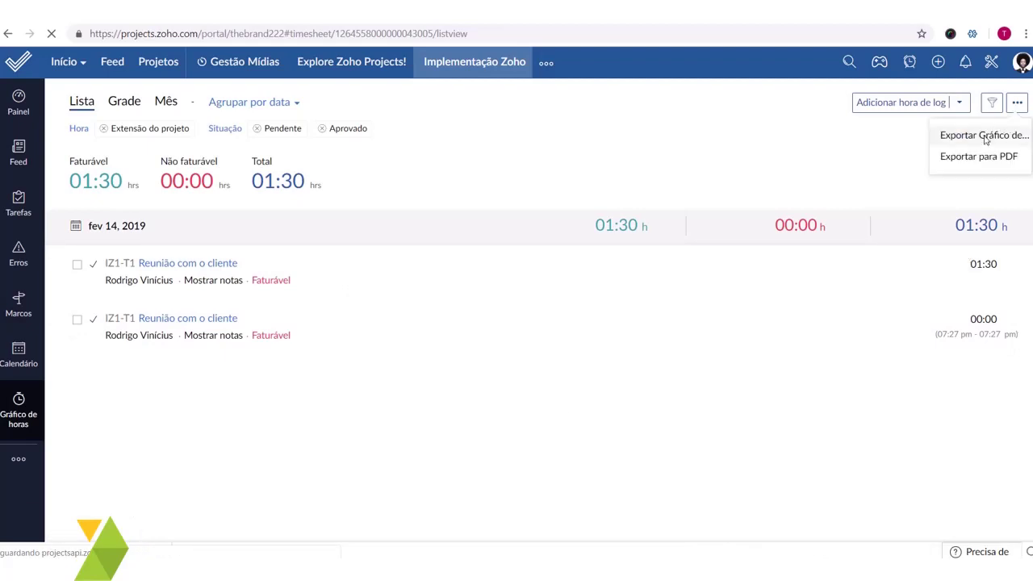
left_click(986, 136)
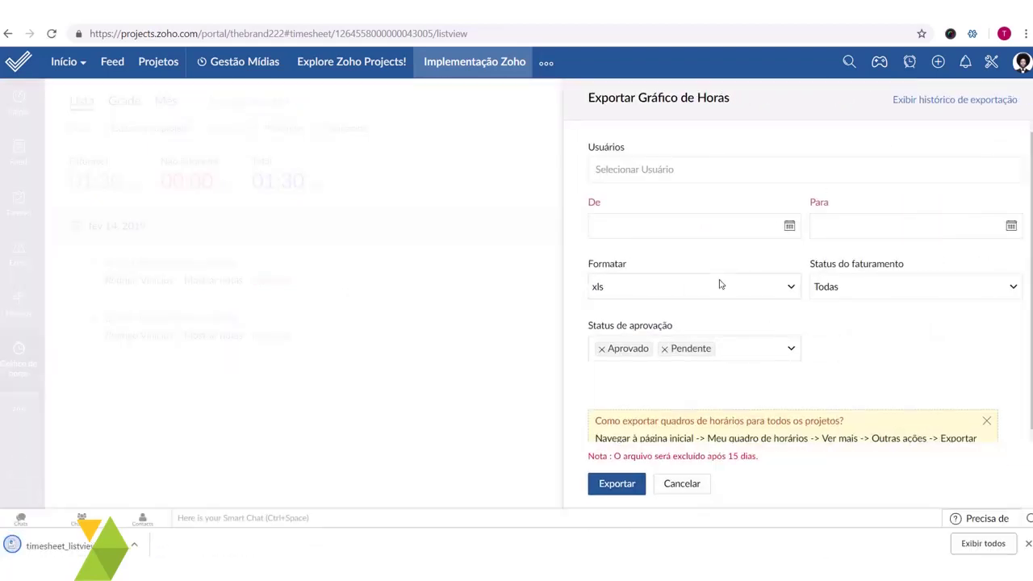
scroll(694, 274, "down", 1)
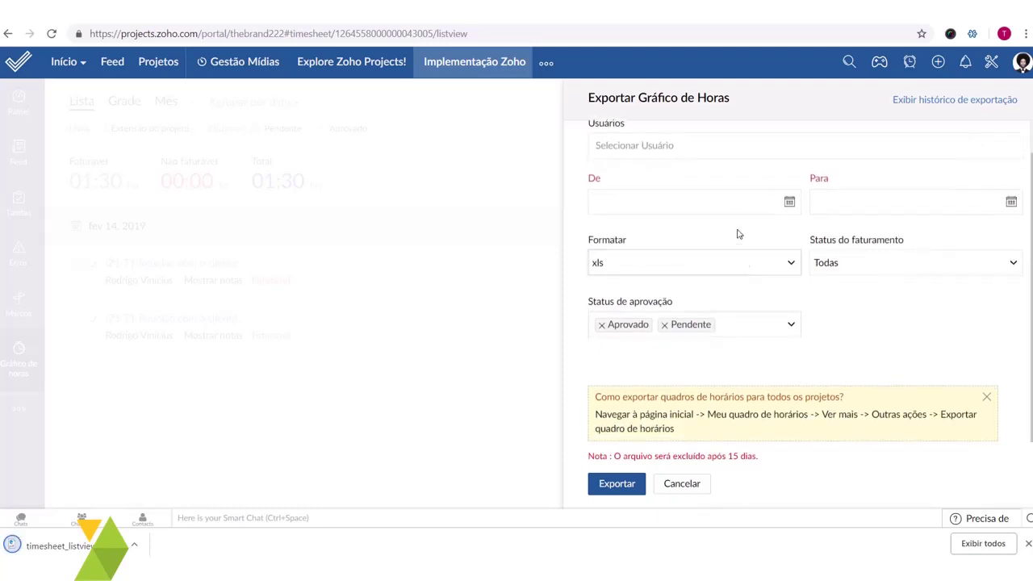
scroll(726, 229, "up", 1)
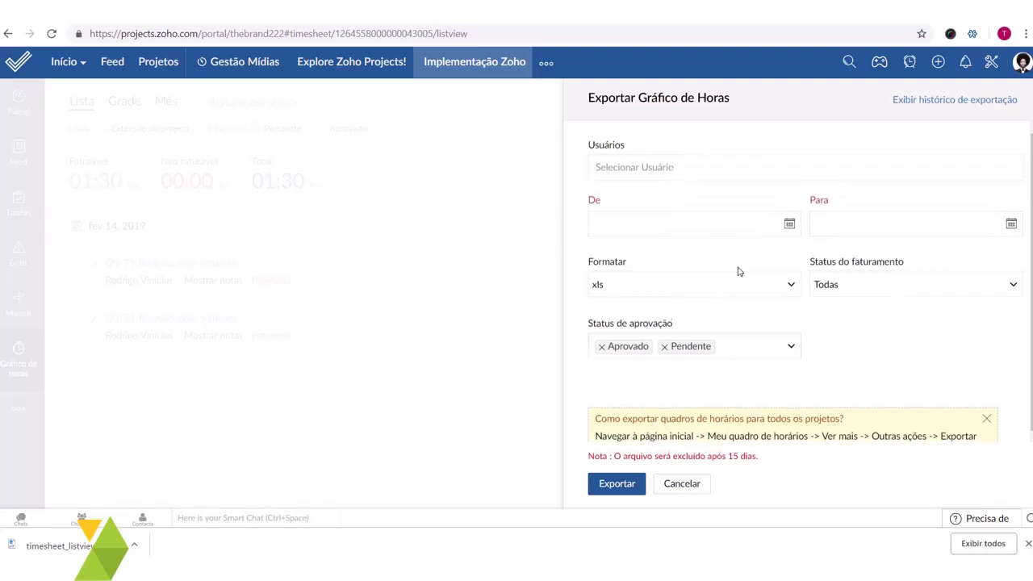
left_click(700, 482)
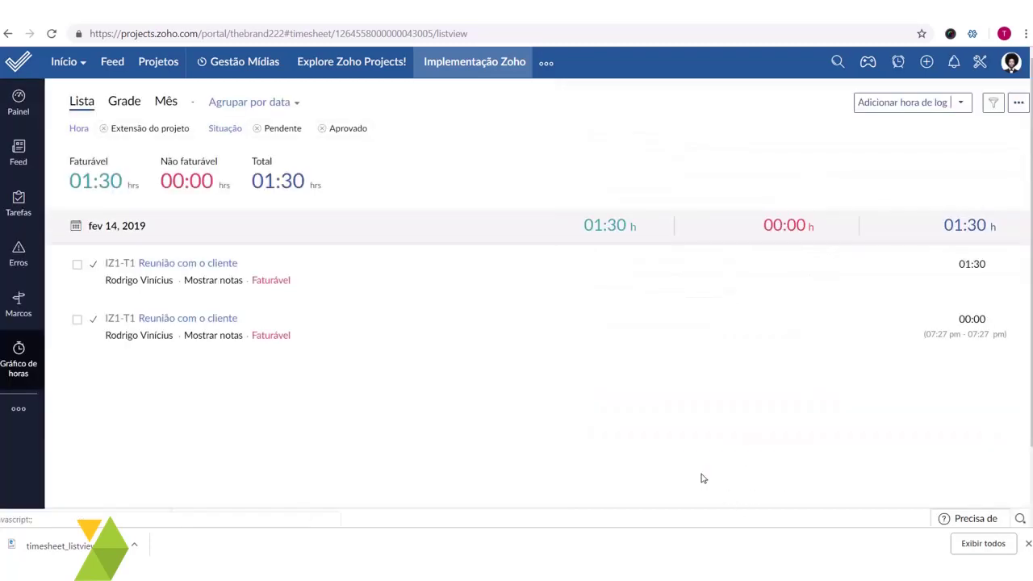
- Open the downloaded timesheet PDF by dragging it from the download bar onto the page
left_click(1021, 107)
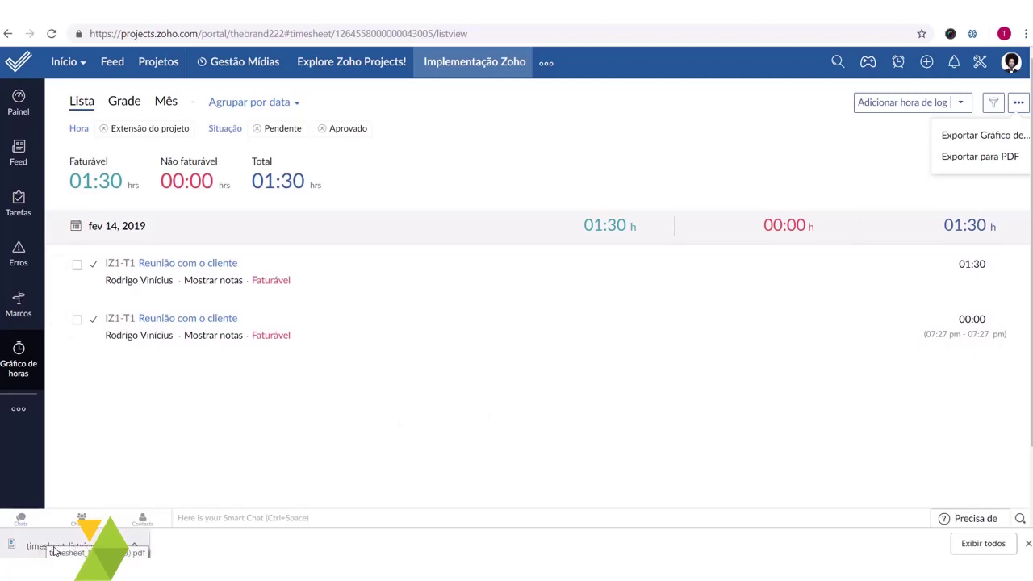
left_click_drag(51, 550, 46, 495)
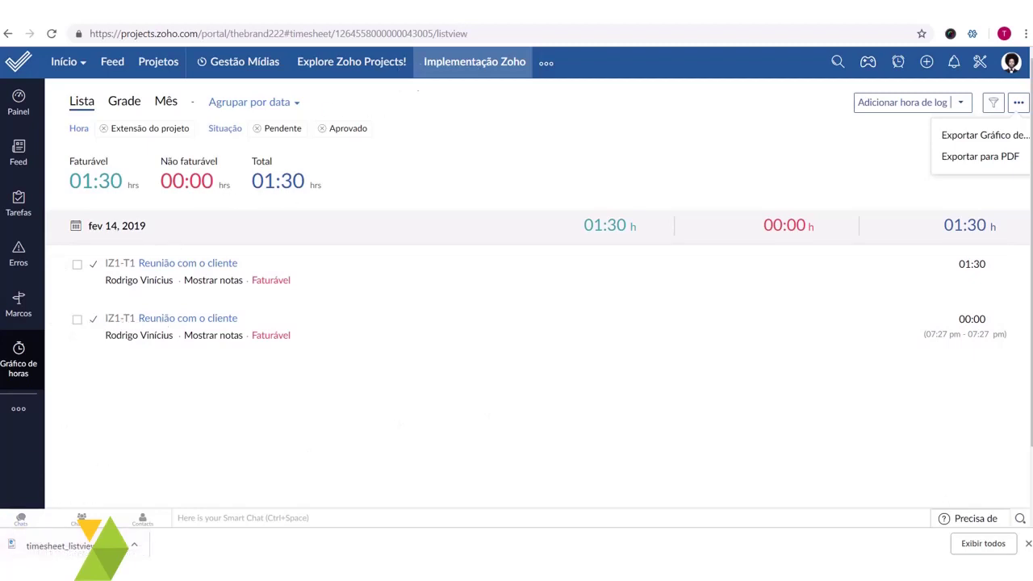
left_click_drag(307, 198, 121, 460)
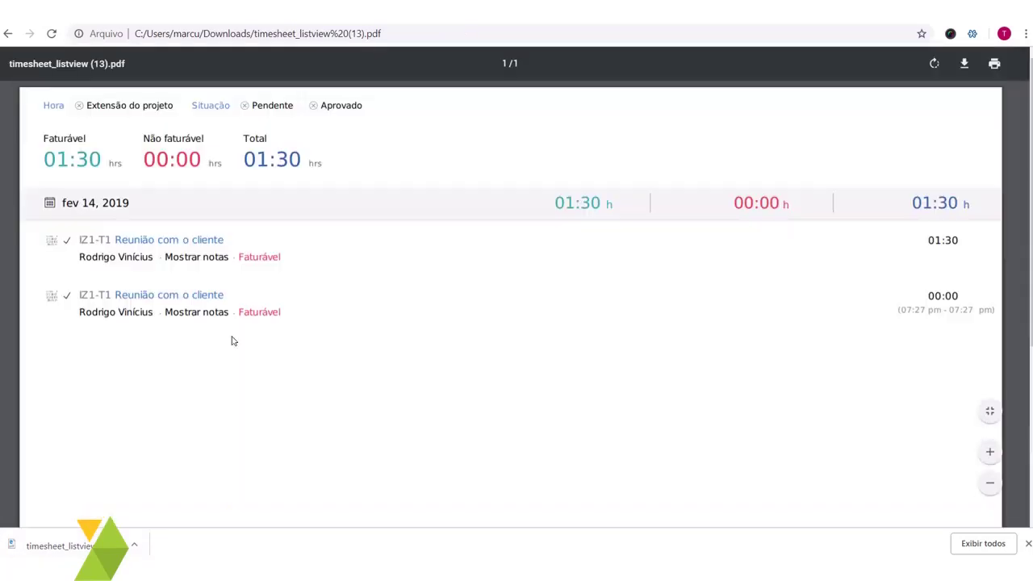
- Scroll through the one-page timesheet_listview (13).pdf, then go back to Zoho Projects
scroll(697, 261, "down", 3)
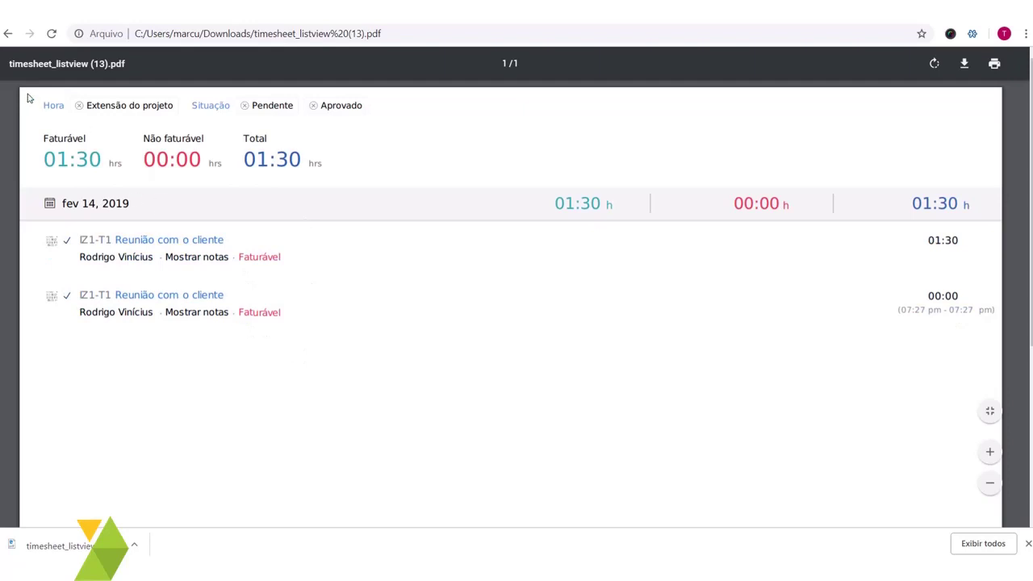
left_click(7, 35)
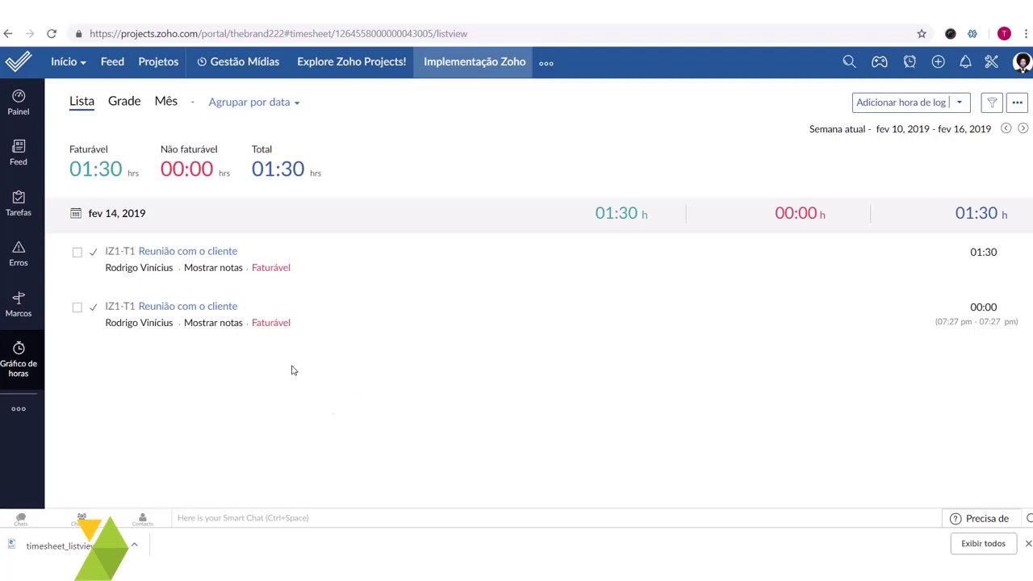
- Glance at the Início dropdown, then open Projetos to list all projects
left_click(82, 64)
left_click(158, 70)
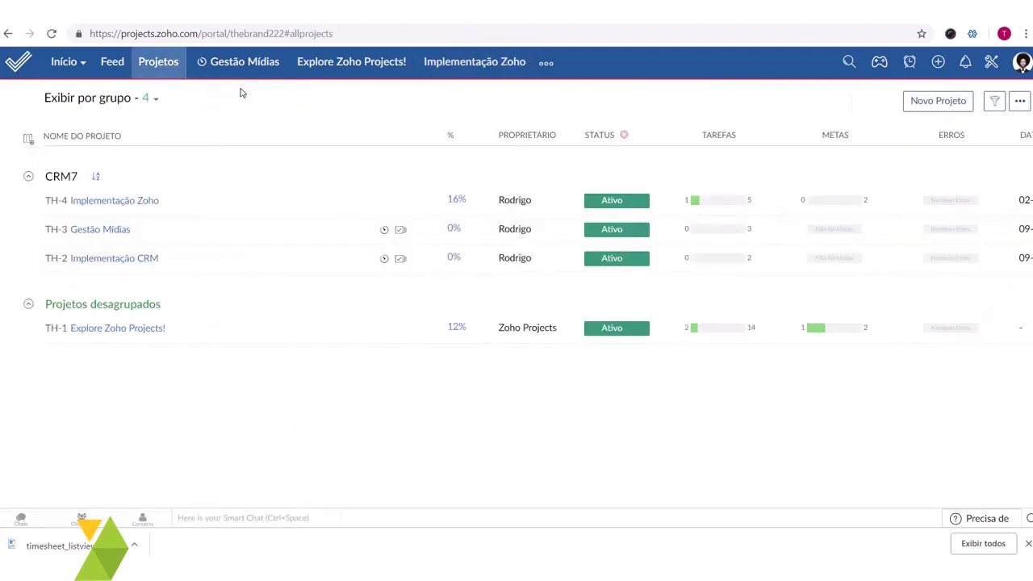